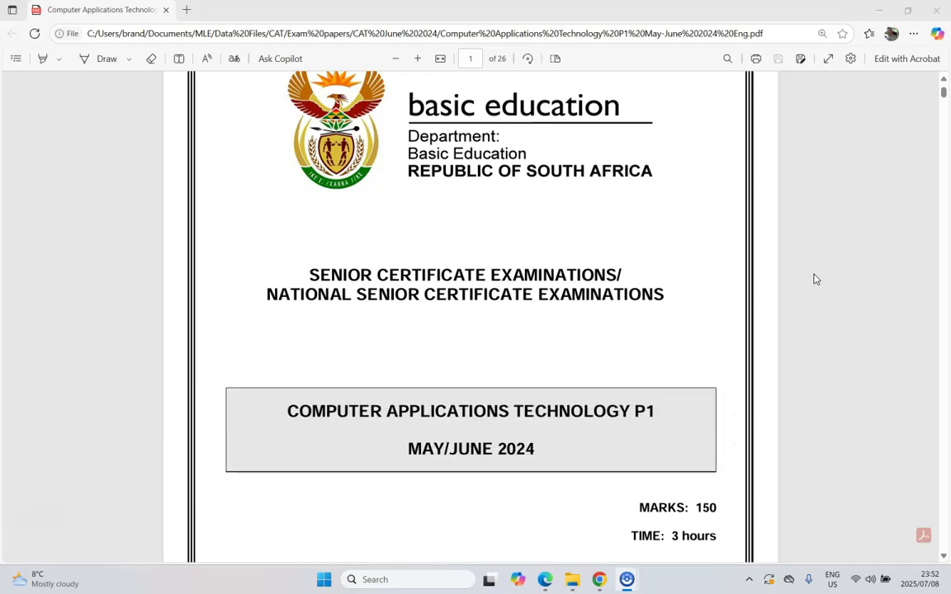
# Step: Go to Question 7 on page 20 of the exam paper and locate the 7Pics folder in the examination data folder
pyautogui.click(804, 283)
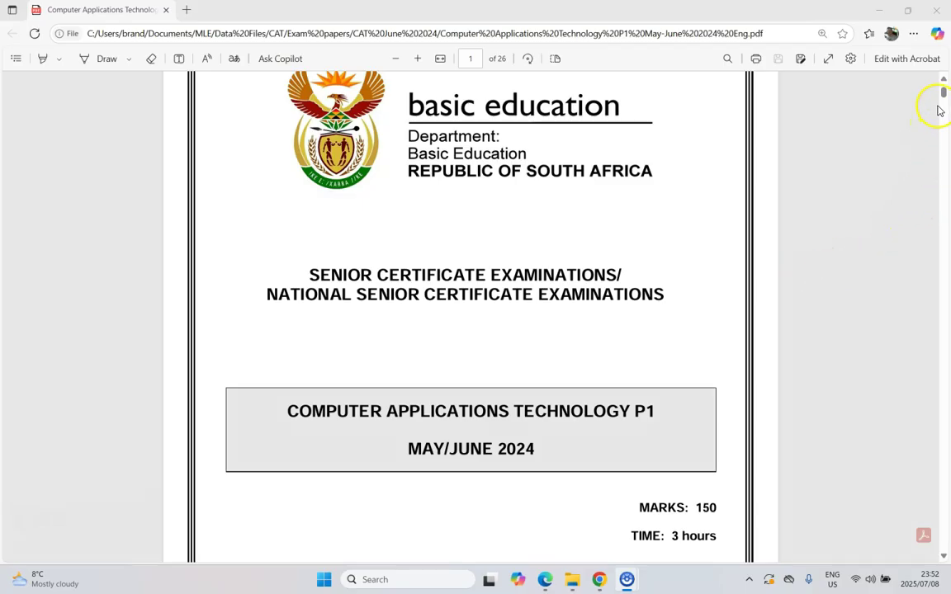
pyautogui.moveTo(938, 110); pyautogui.dragTo(942, 429)
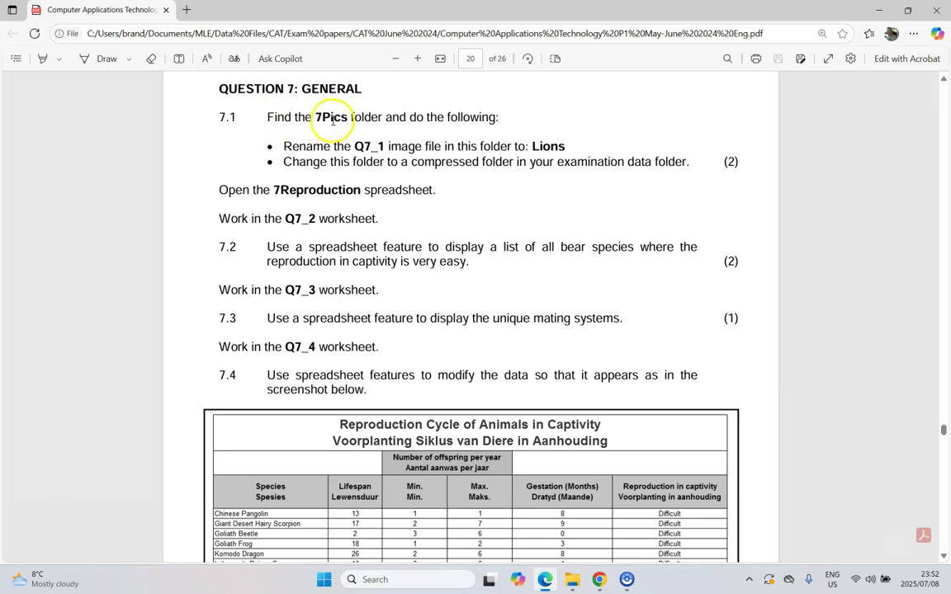
pyautogui.click(571, 579)
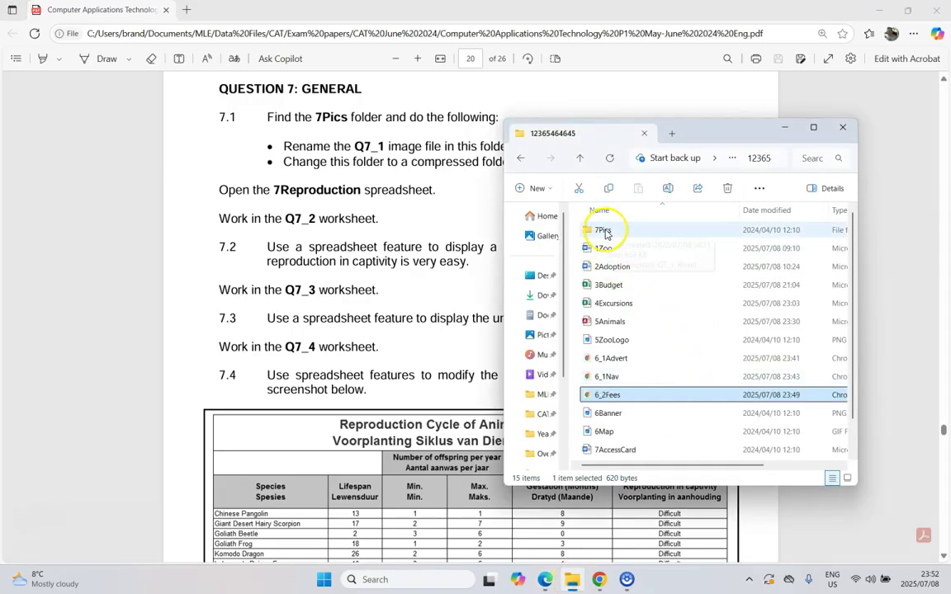
pyautogui.click(446, 109)
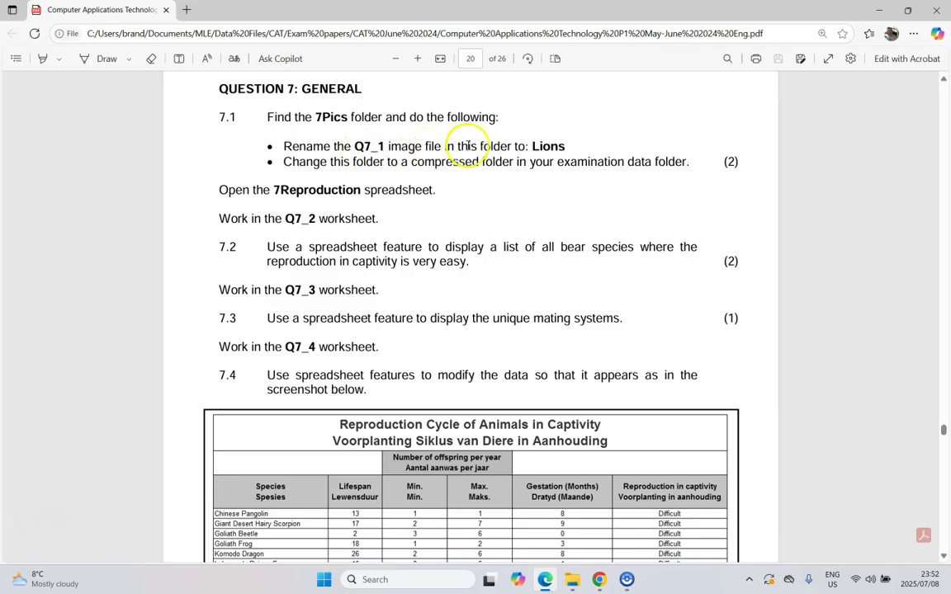
# Step: Rename the Q7_1 image in the 7Pics folder to Lions, checking the name against the exam paper
pyautogui.click(572, 579)
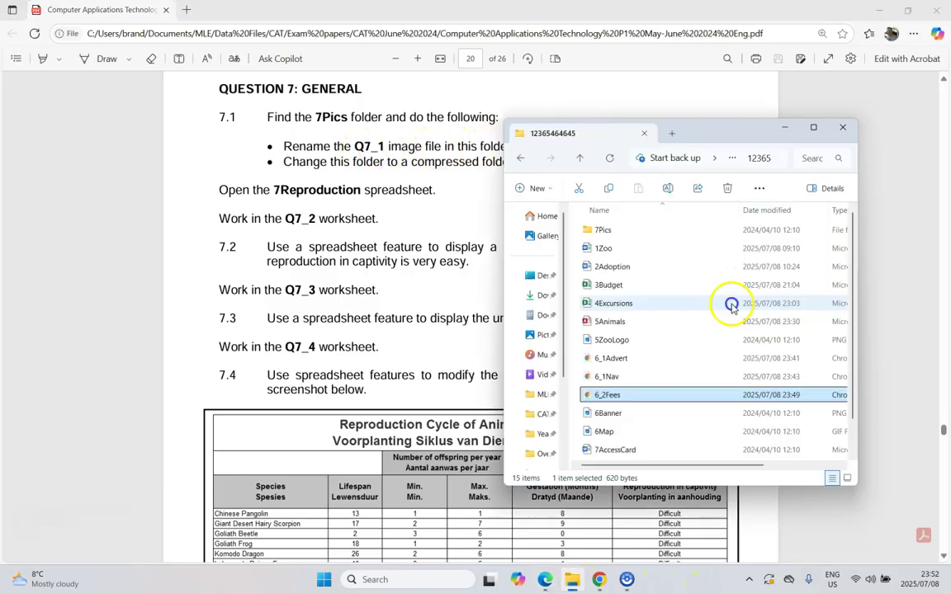
pyautogui.click(608, 233)
pyautogui.doubleClick(607, 232)
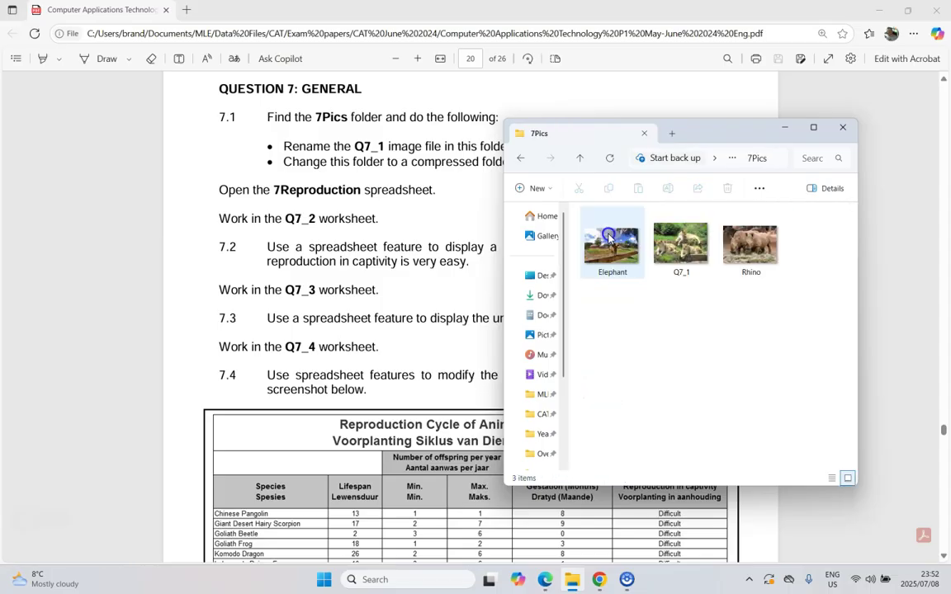
pyautogui.click(681, 262)
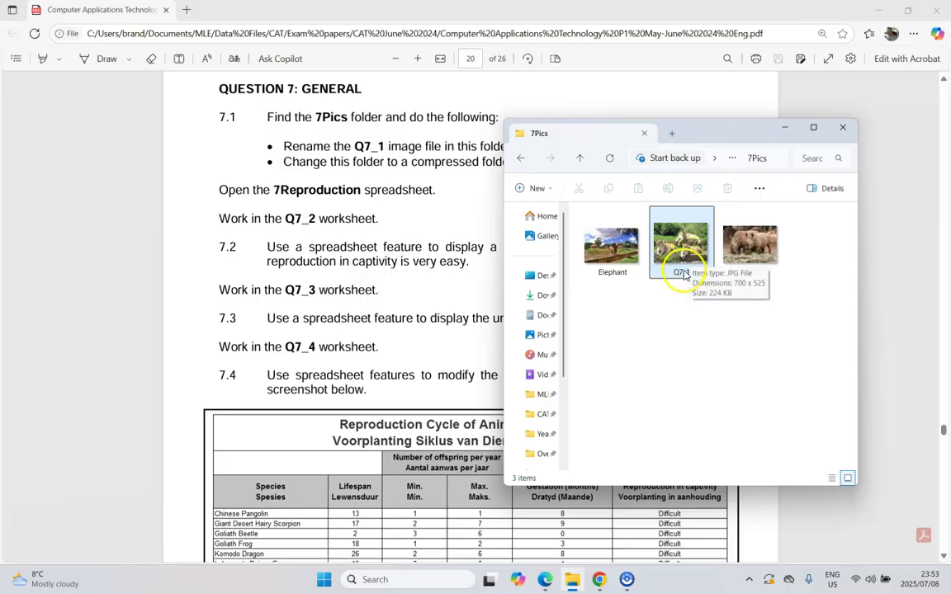
pyautogui.click(684, 274)
pyautogui.click(681, 271)
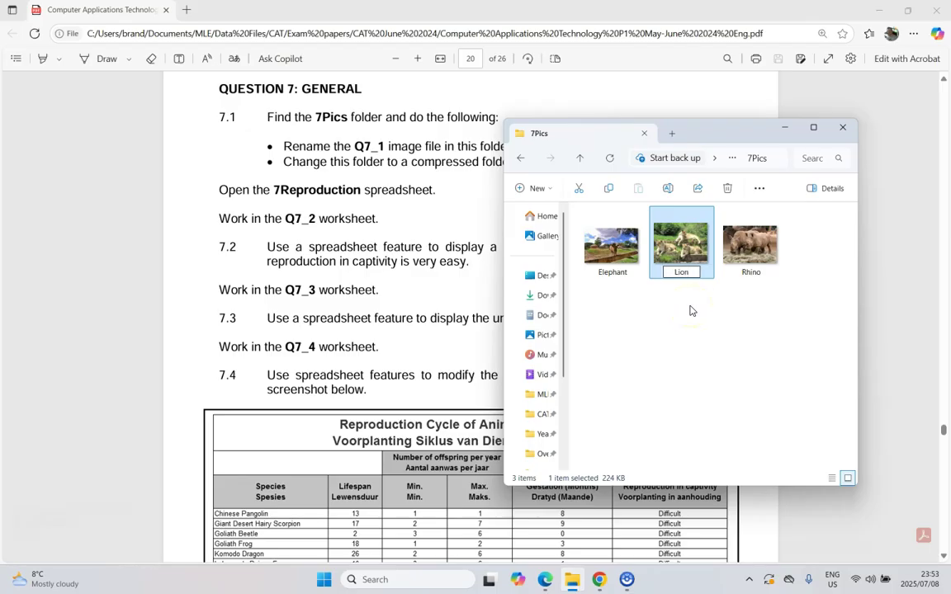
pyautogui.click(652, 91)
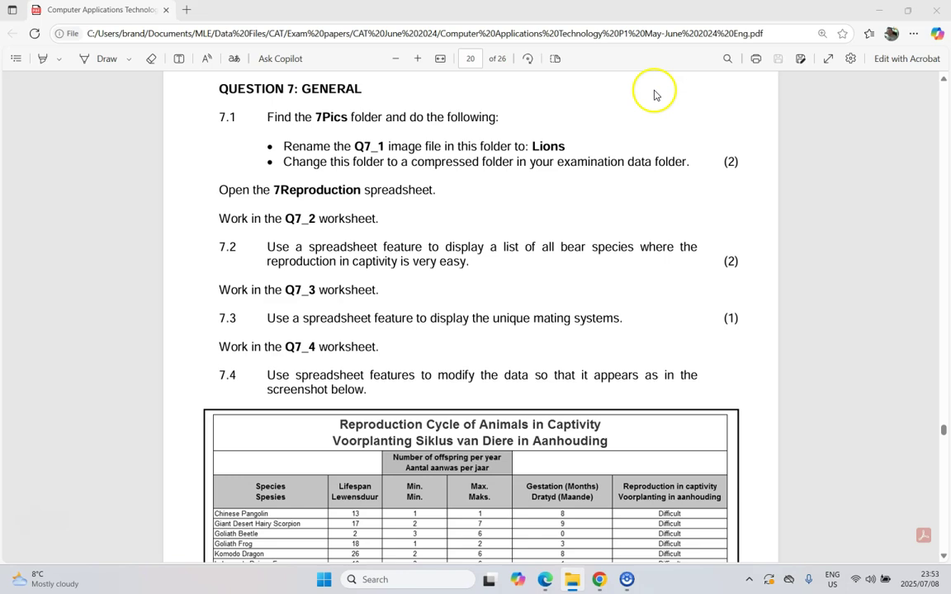
pyautogui.click(593, 106)
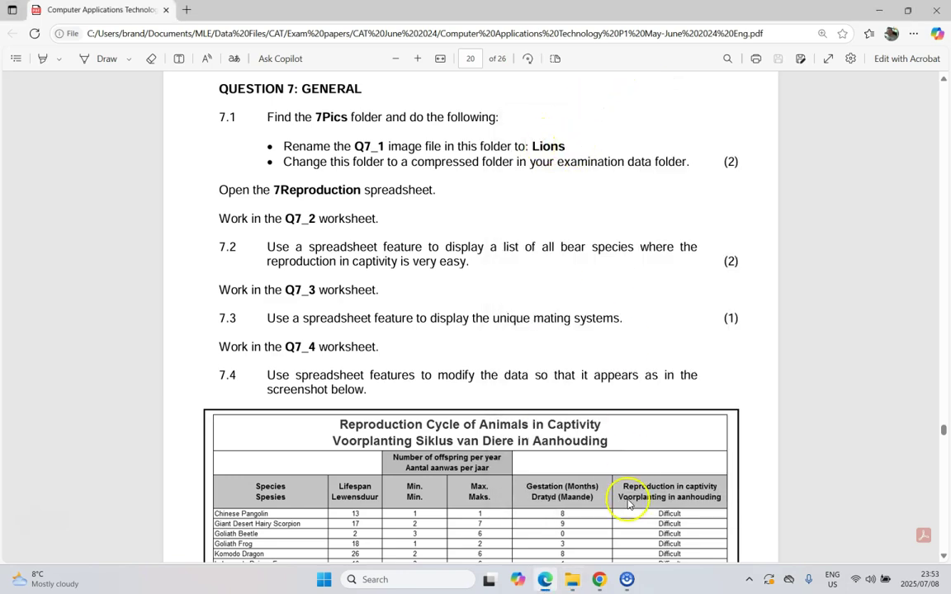
pyautogui.click(574, 583)
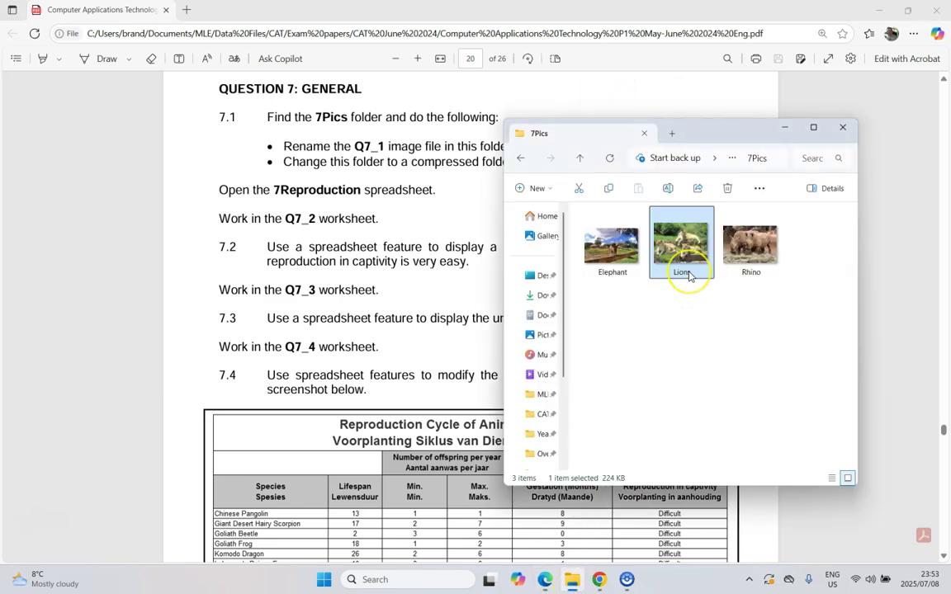
# Step: Compress the 7Pics folder to a ZIP file named 7Pics in the examination data folder
pyautogui.click(407, 167)
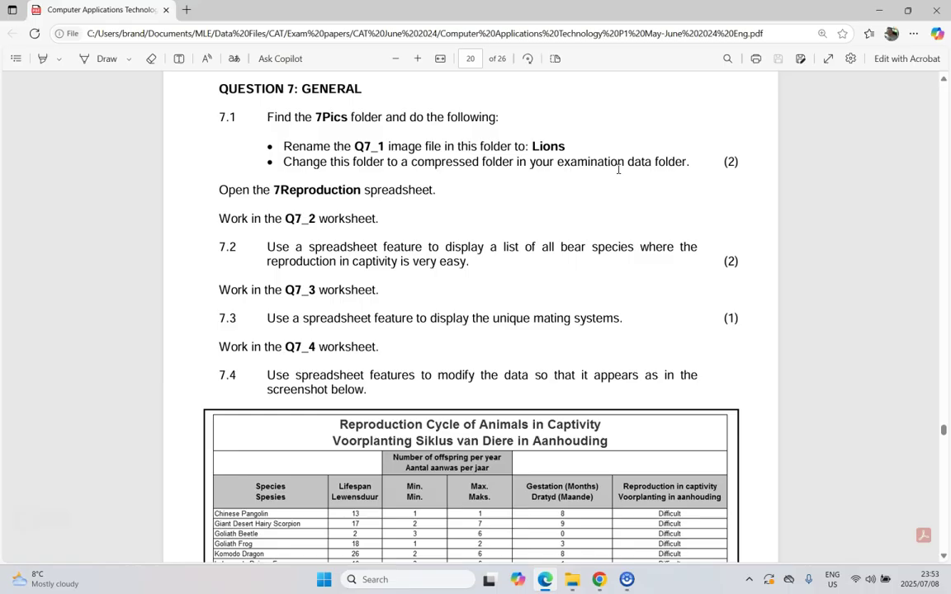
pyautogui.hotkey('alt', 'Tab')
pyautogui.click(633, 230)
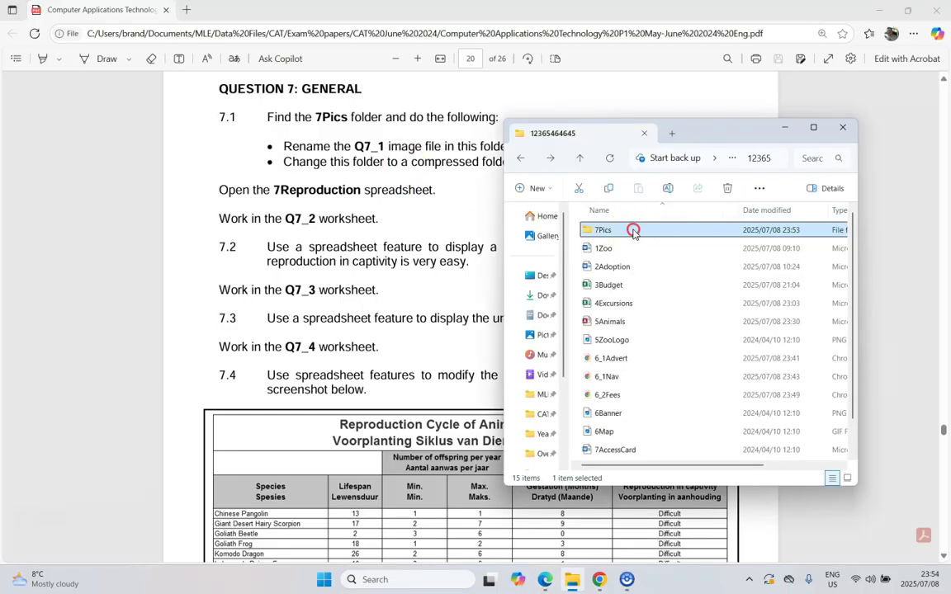
pyautogui.rightClick(606, 230)
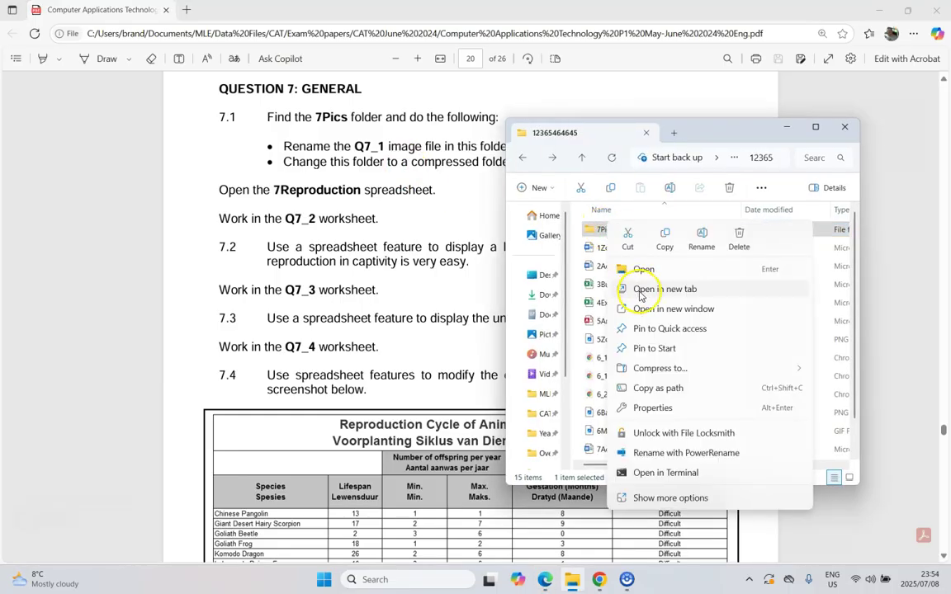
pyautogui.moveTo(675, 370)
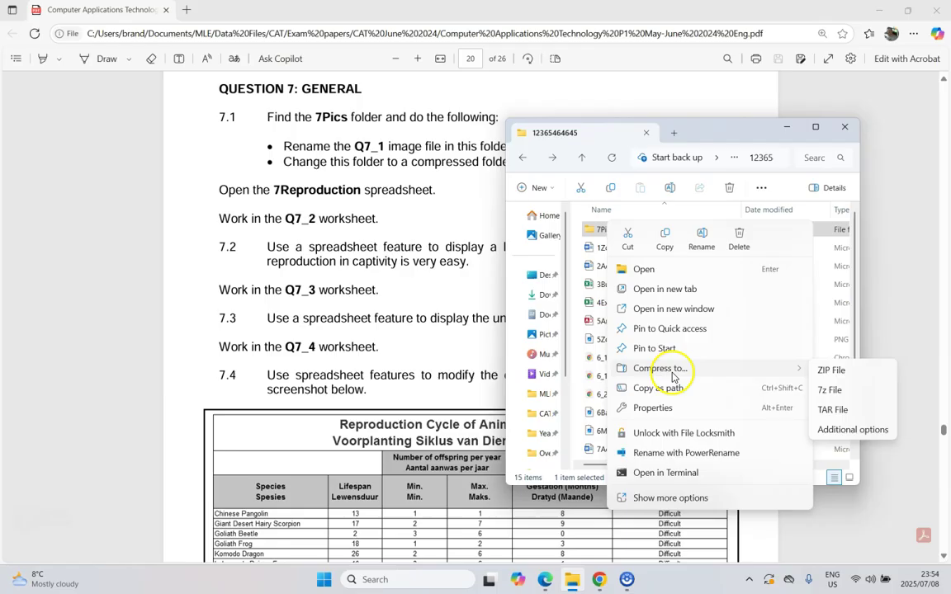
pyautogui.click(829, 371)
pyautogui.press('Return')
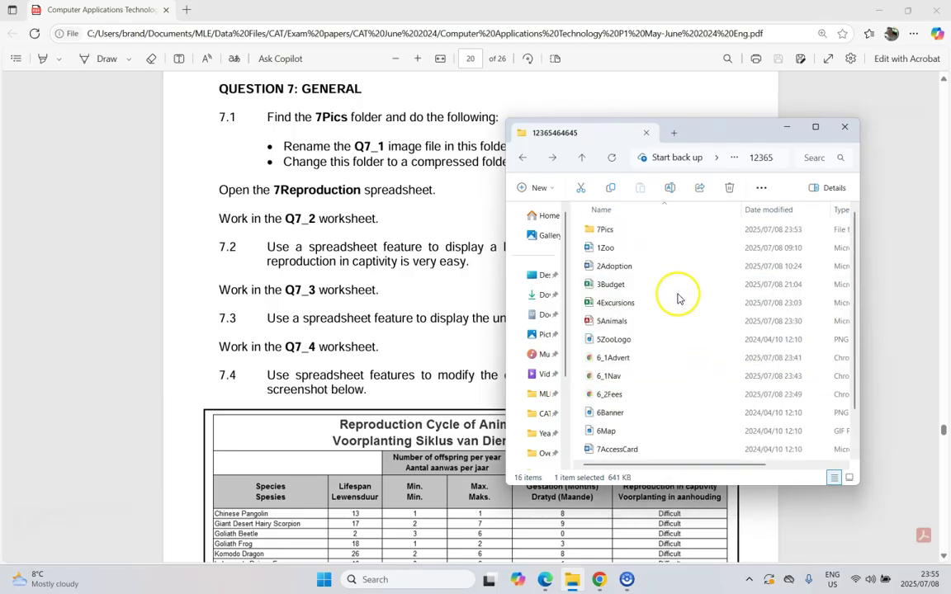
# Step: Permanently delete the compressed 7Pics ZIP file from the examination data folder
pyautogui.scroll(-1, 631, 388)
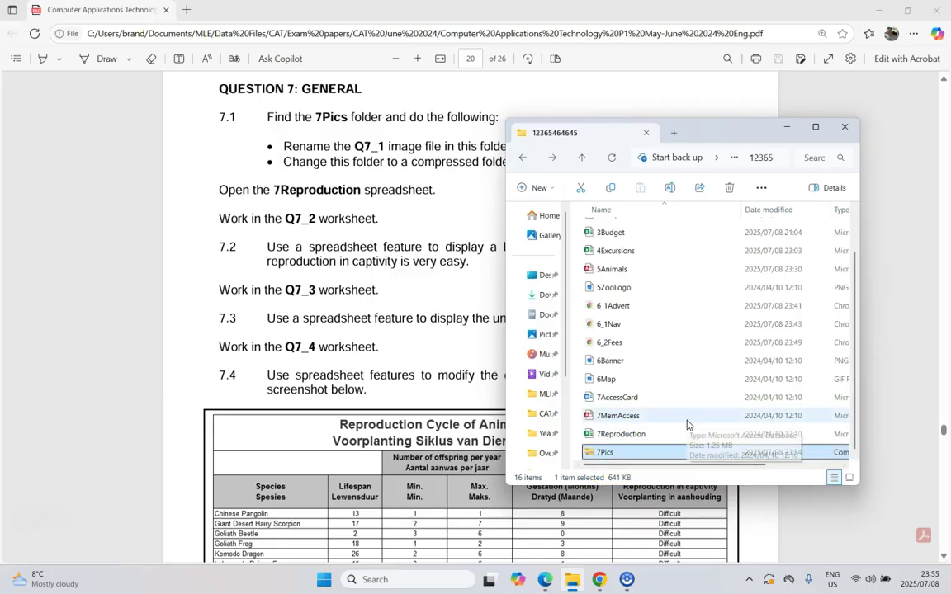
pyautogui.hotkey('shift', 'Delete')
pyautogui.press('Return')
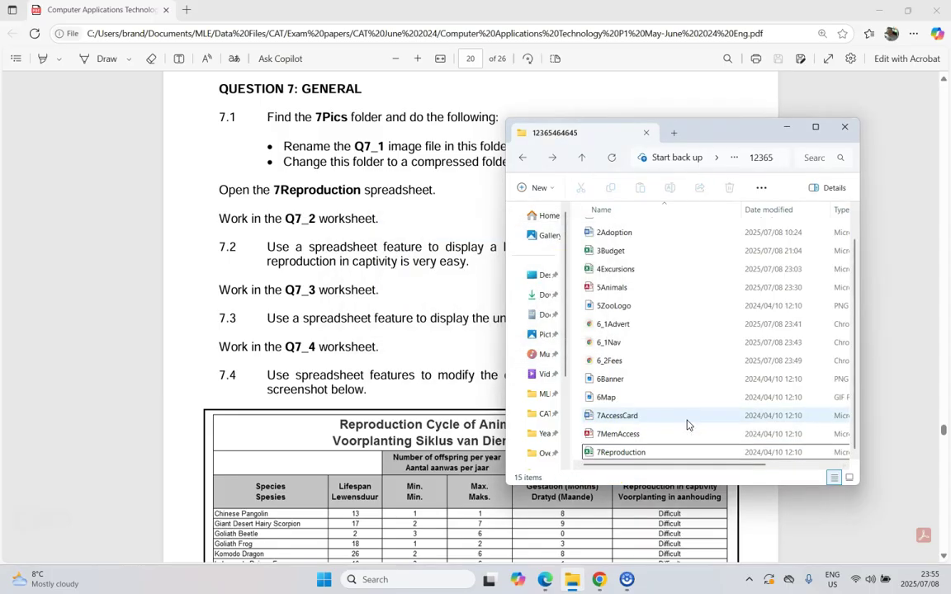
# Step: Open the 7Pics folder's properties and look through its sharing, security, previous versions, customisation and general settings
pyautogui.scroll(1, 617, 309)
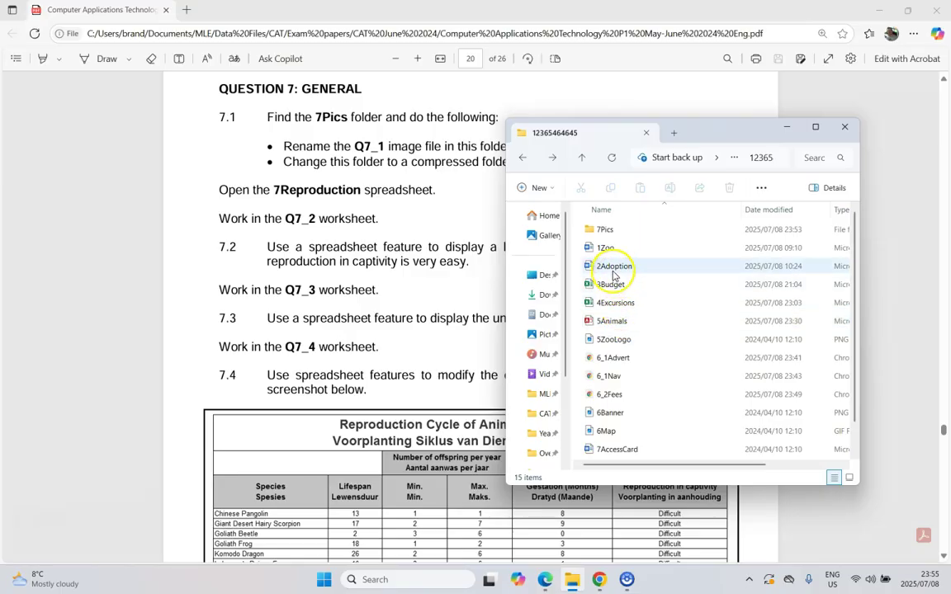
pyautogui.click(605, 230)
pyautogui.rightClick(604, 230)
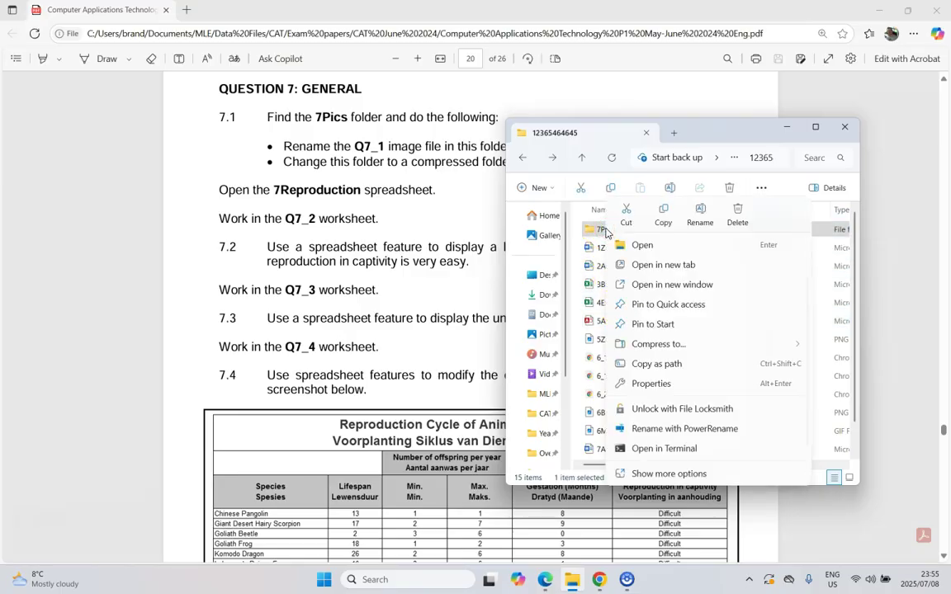
pyautogui.click(664, 385)
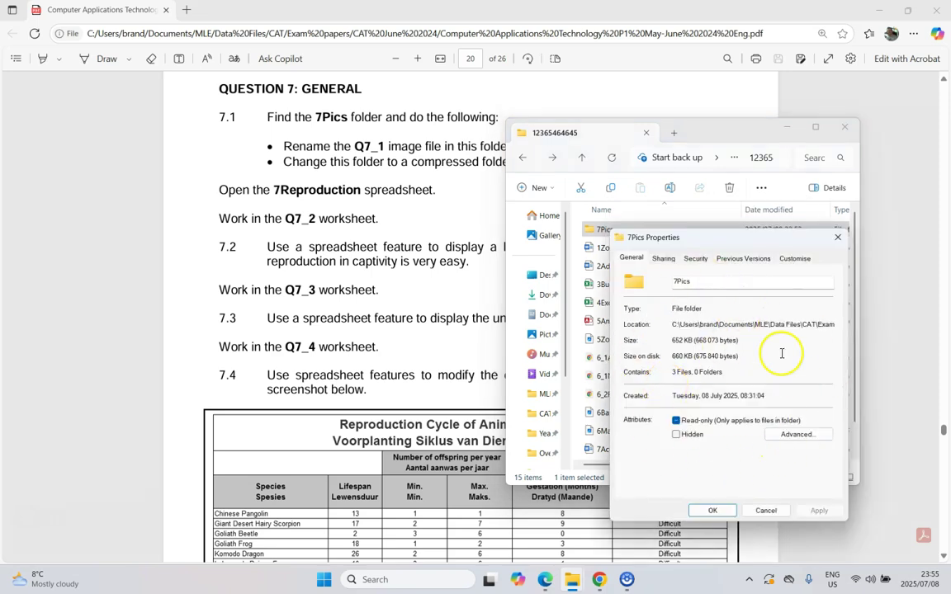
pyautogui.click(667, 260)
pyautogui.click(694, 259)
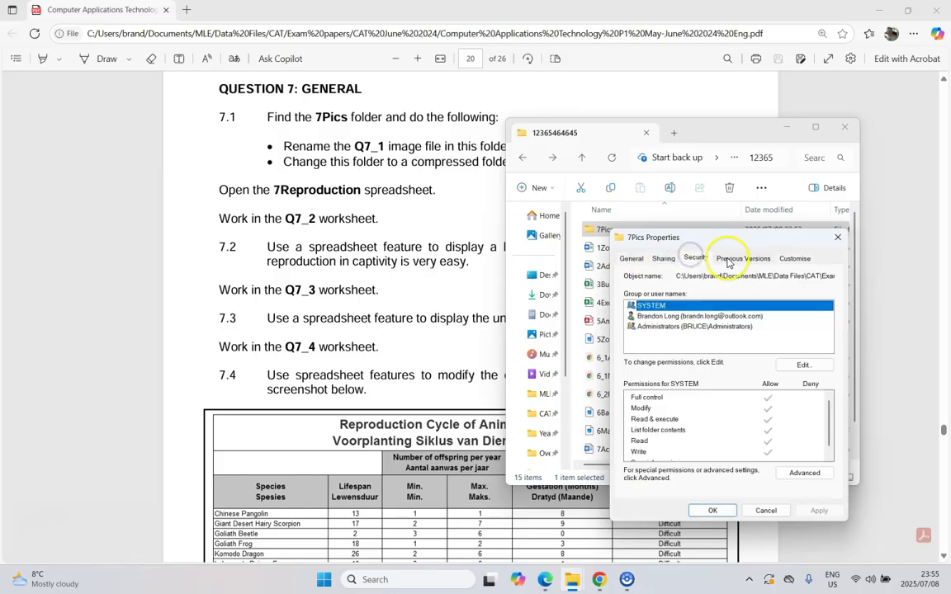
pyautogui.click(740, 257)
pyautogui.click(794, 259)
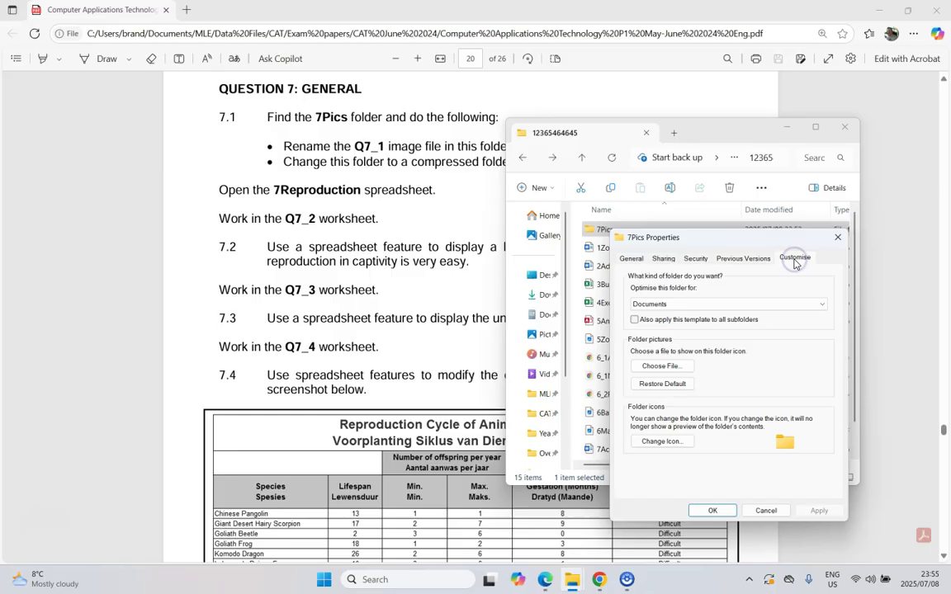
pyautogui.click(632, 259)
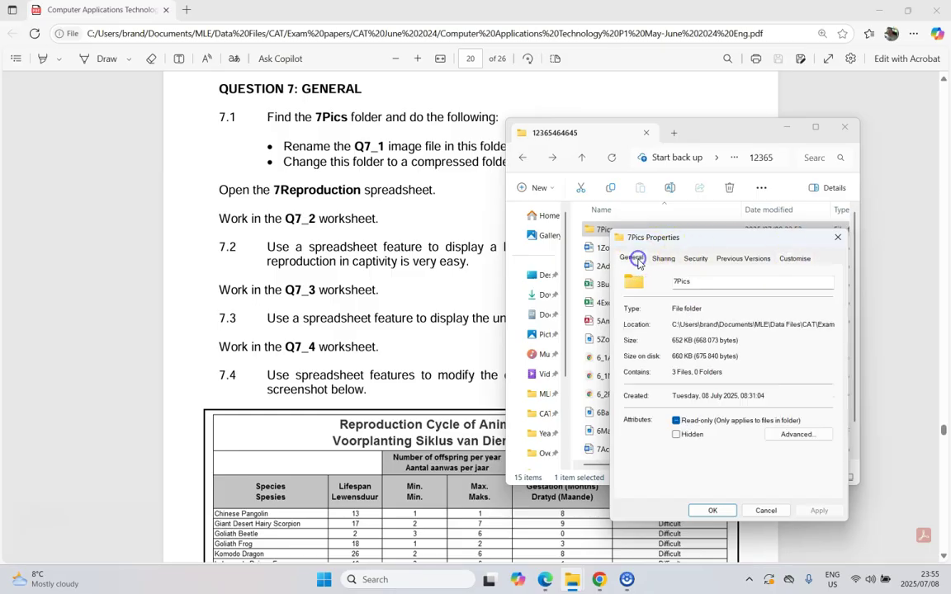
# Step: Enable compressing contents to save disk space for 7Pics, applying the change to the folder, subfolders and files
pyautogui.click(796, 435)
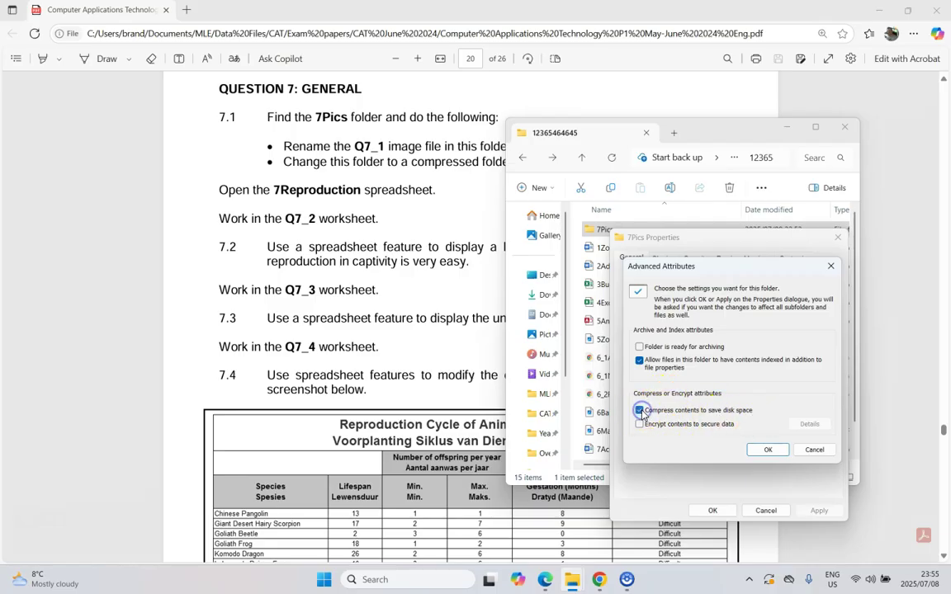
pyautogui.click(768, 450)
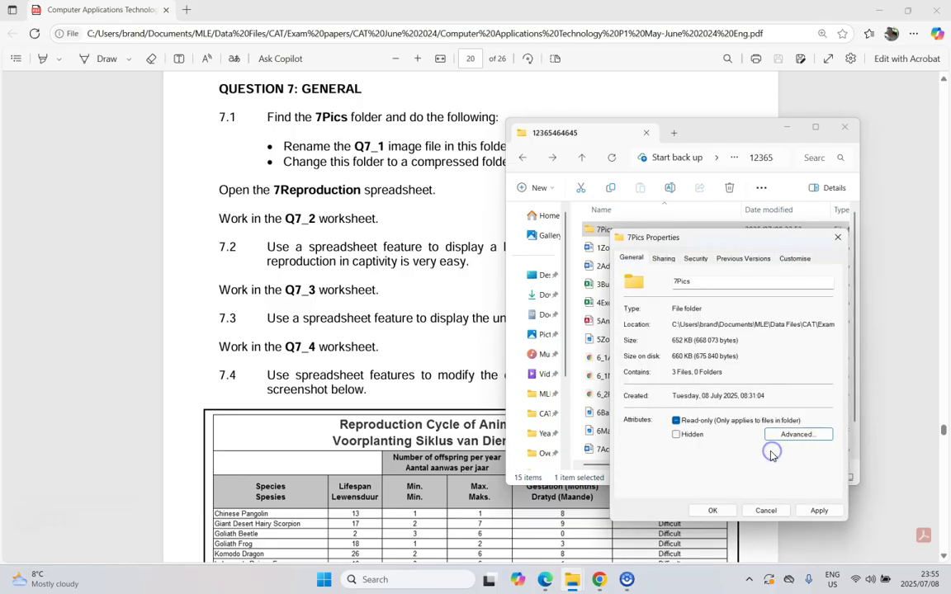
pyautogui.click(714, 511)
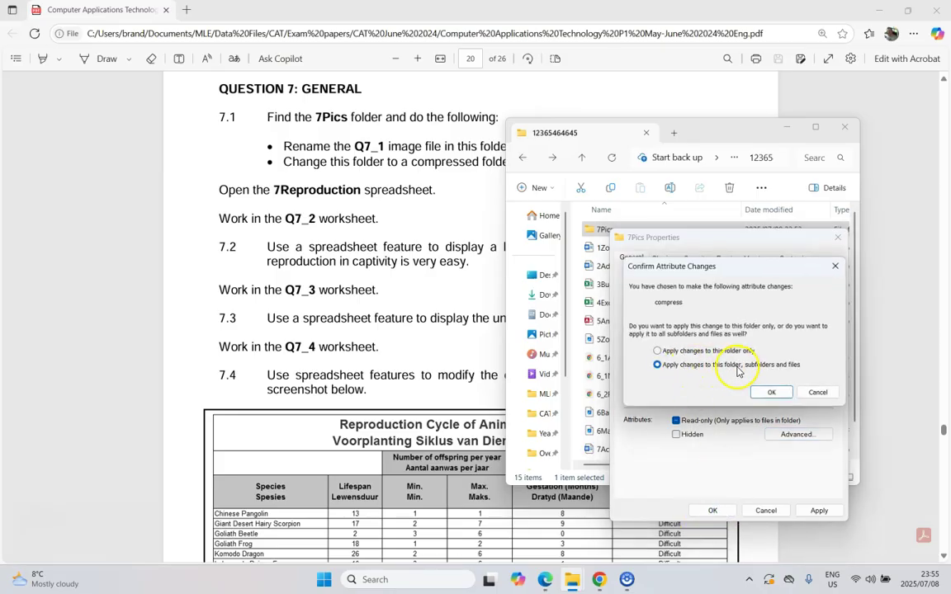
pyautogui.click(774, 393)
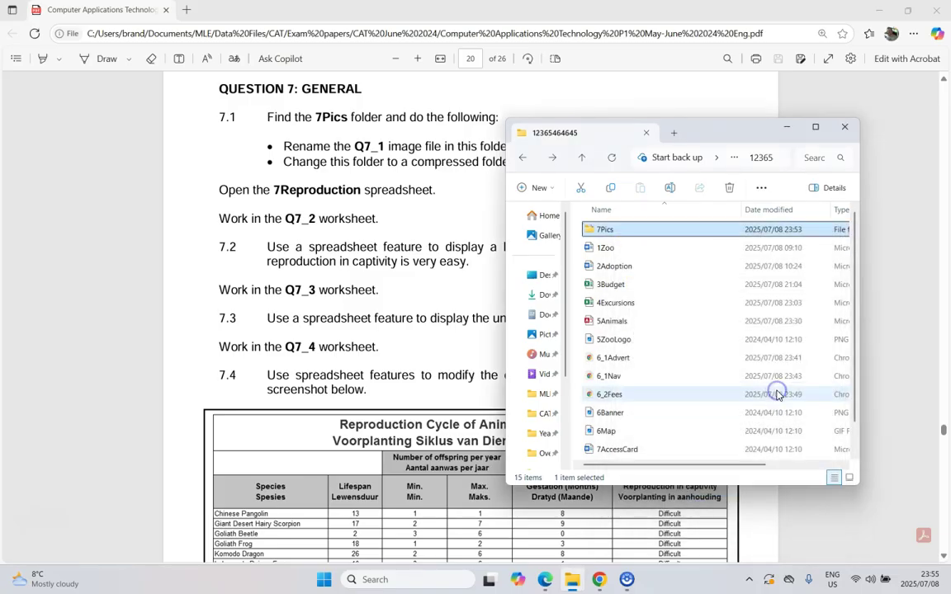
# Step: Check the compression setting in the 7Pics folder's advanced attributes and close its properties
pyautogui.rightClick(598, 229)
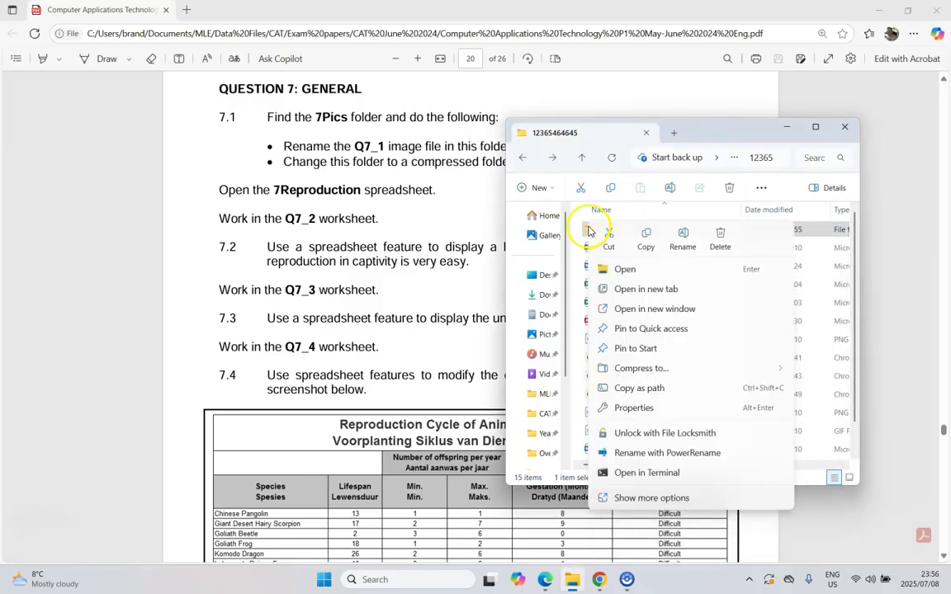
pyautogui.click(635, 405)
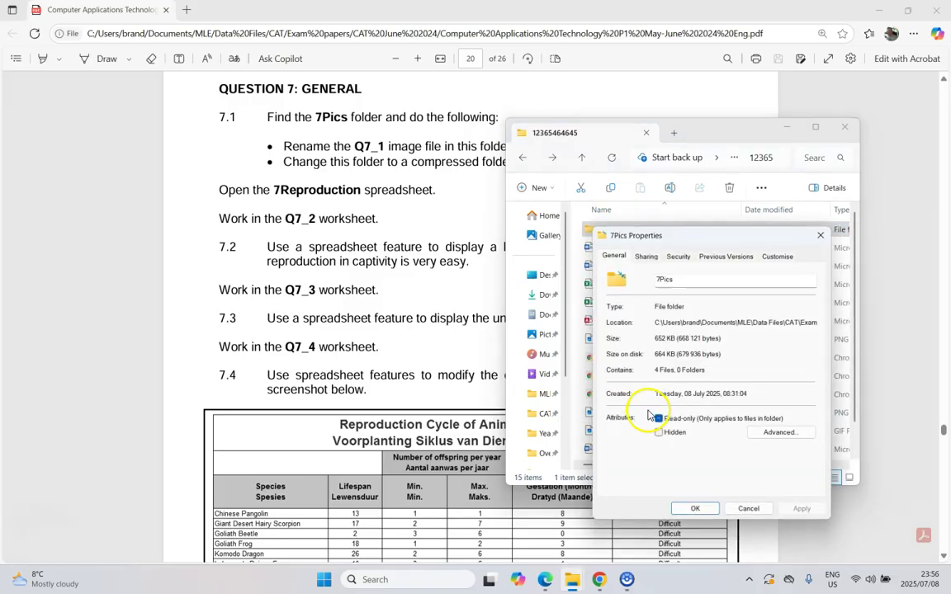
pyautogui.click(779, 431)
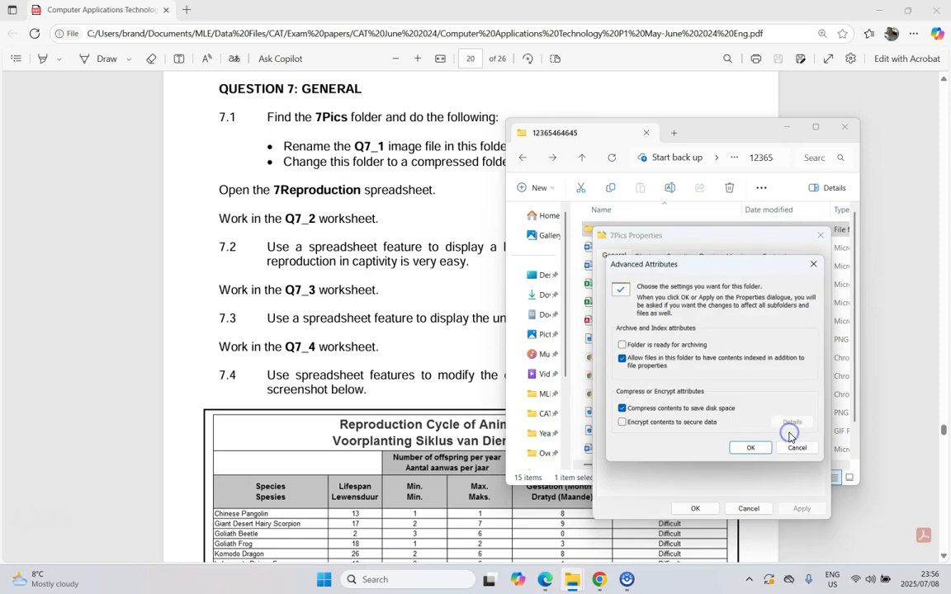
pyautogui.click(751, 450)
pyautogui.click(693, 507)
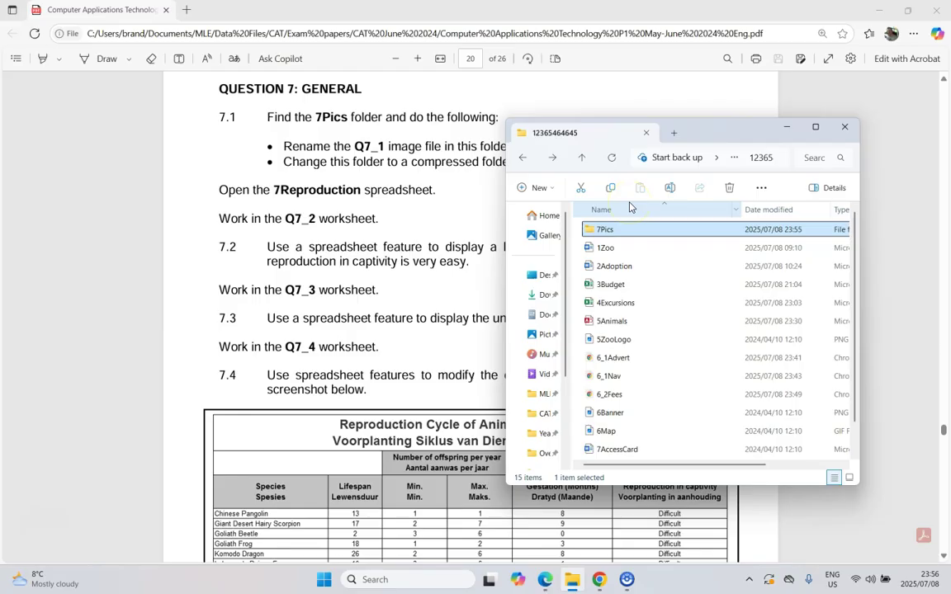
pyautogui.moveTo(620, 238)
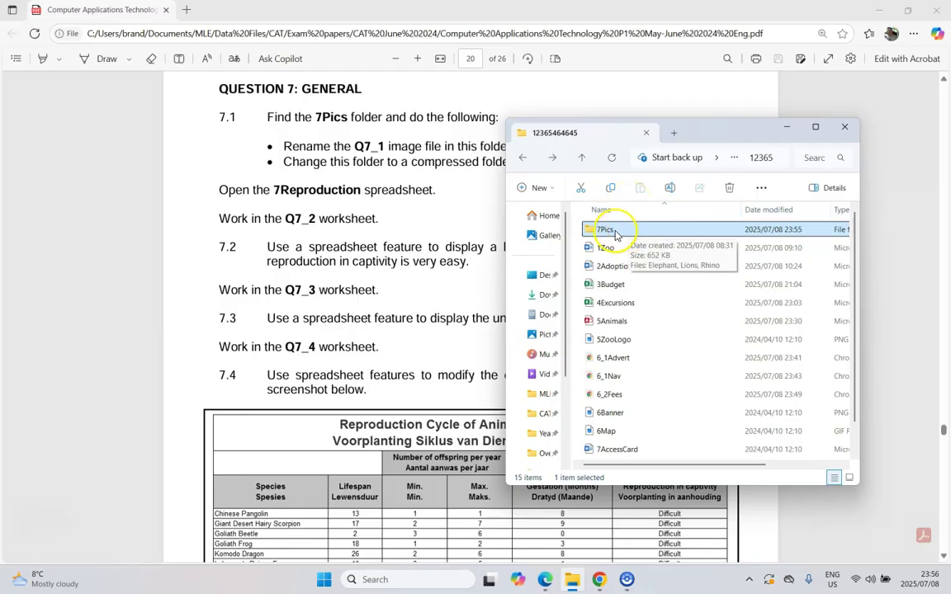
# Step: Open the 7Reproduction spreadsheet in Excel and maximise its window
pyautogui.click(276, 190)
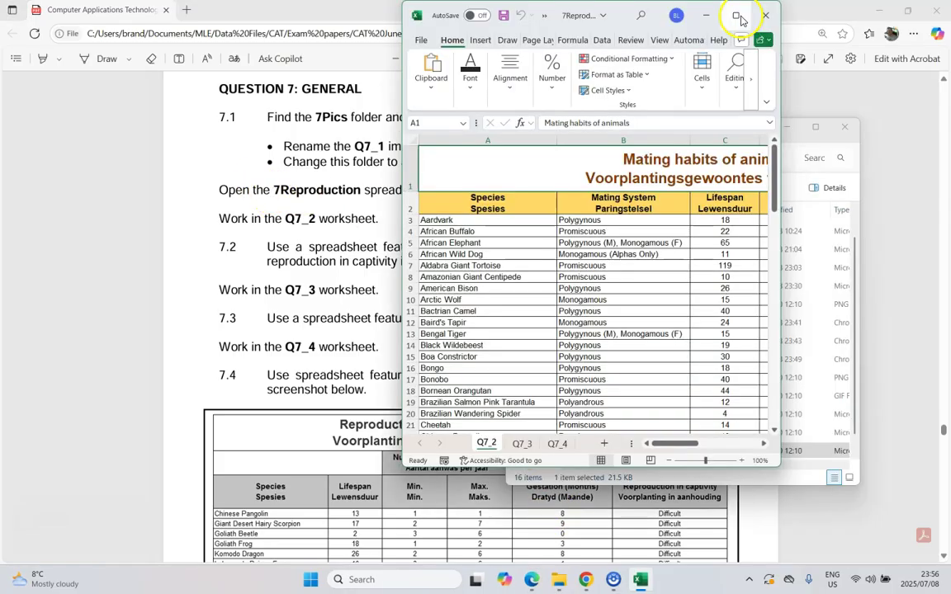
pyautogui.click(732, 17)
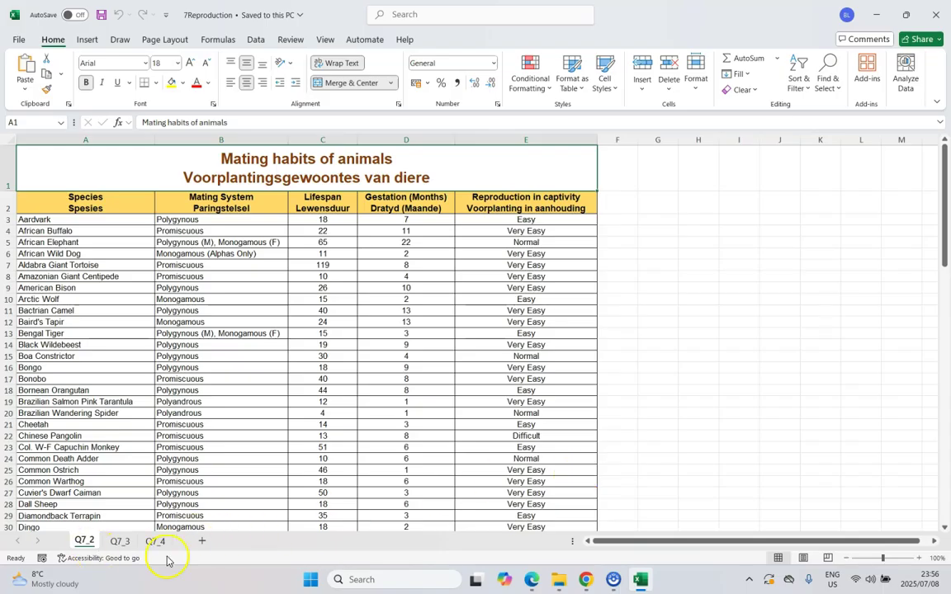
# Step: Read question 7.2 in the exam paper and examine the species and reproduction columns on the Q7_2 worksheet for bear entries
pyautogui.click(504, 580)
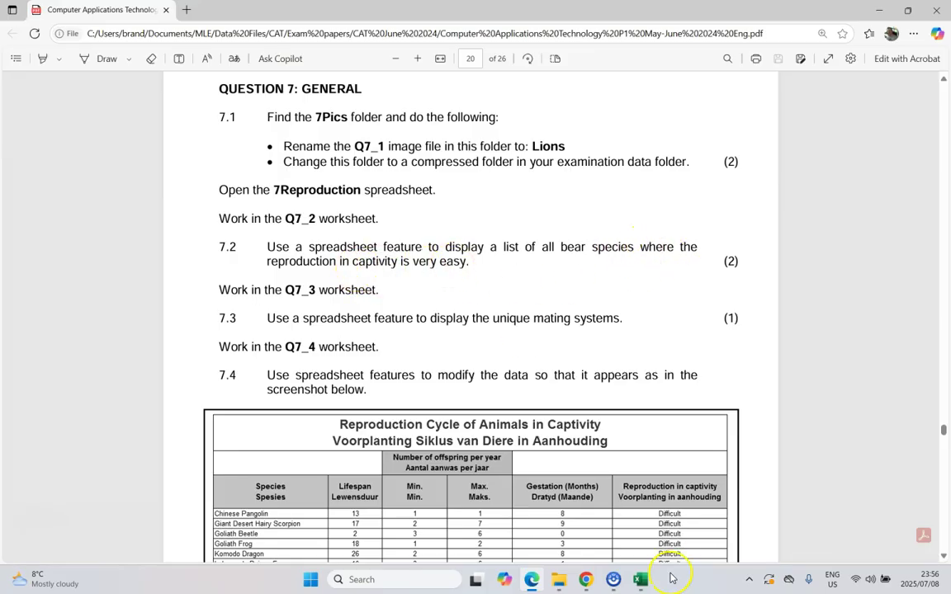
pyautogui.click(641, 582)
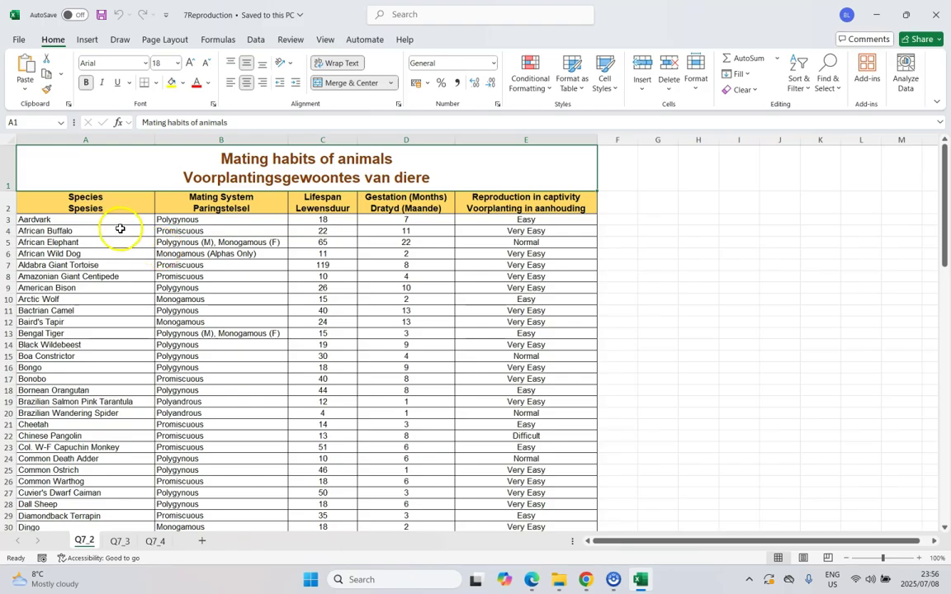
pyautogui.click(543, 229)
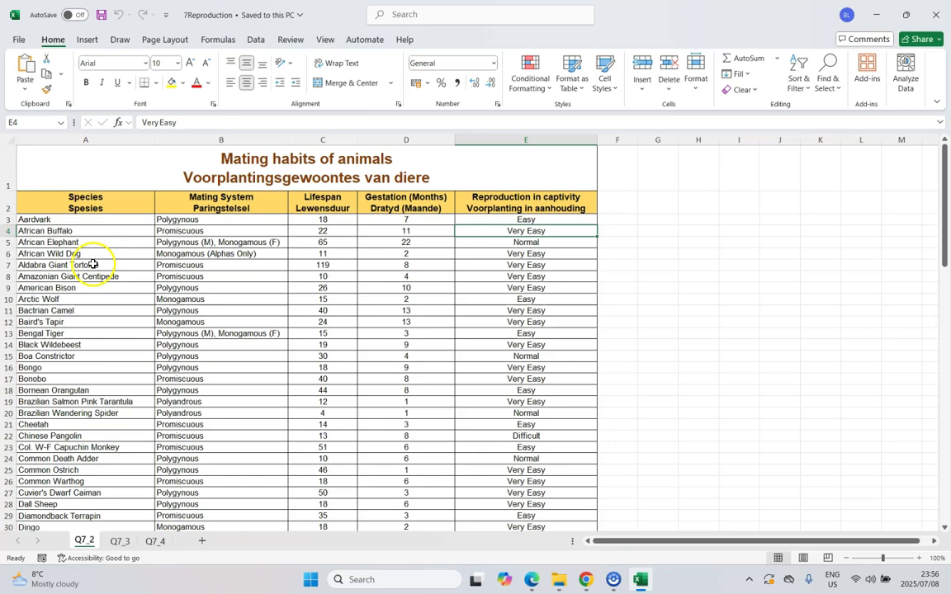
pyautogui.scroll(-4, 91, 264)
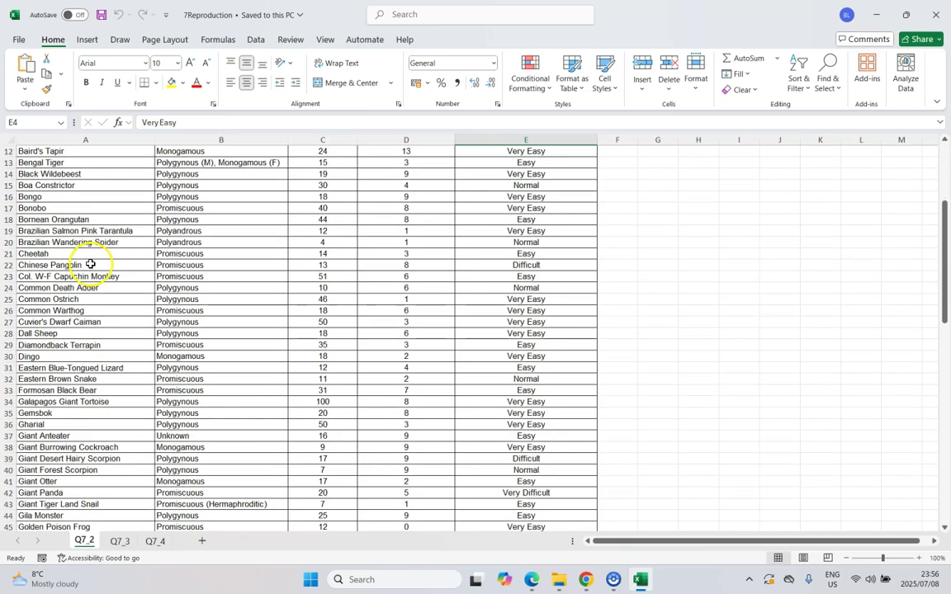
pyautogui.scroll(-1, 91, 264)
pyautogui.click(87, 355)
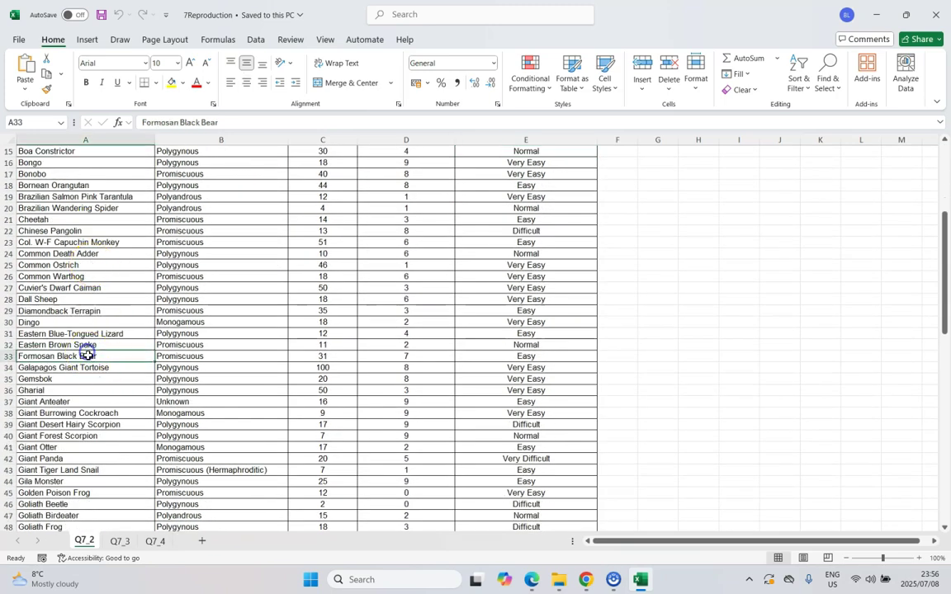
pyautogui.scroll(5, 93, 355)
pyautogui.click(111, 207)
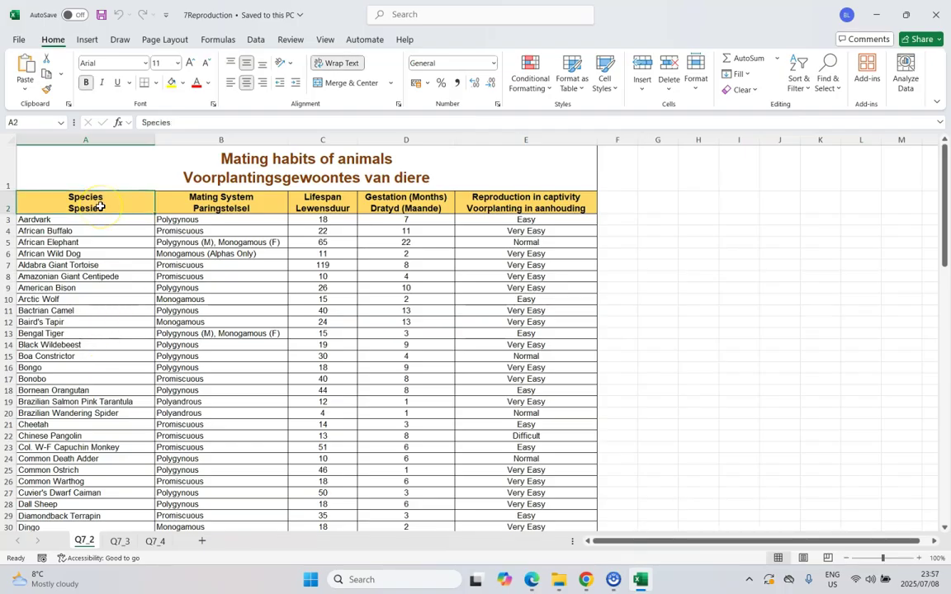
# Step: Convert the Q7_2 data range A2:E97 into a table with headers
pyautogui.moveTo(65, 203); pyautogui.dragTo(512, 458)
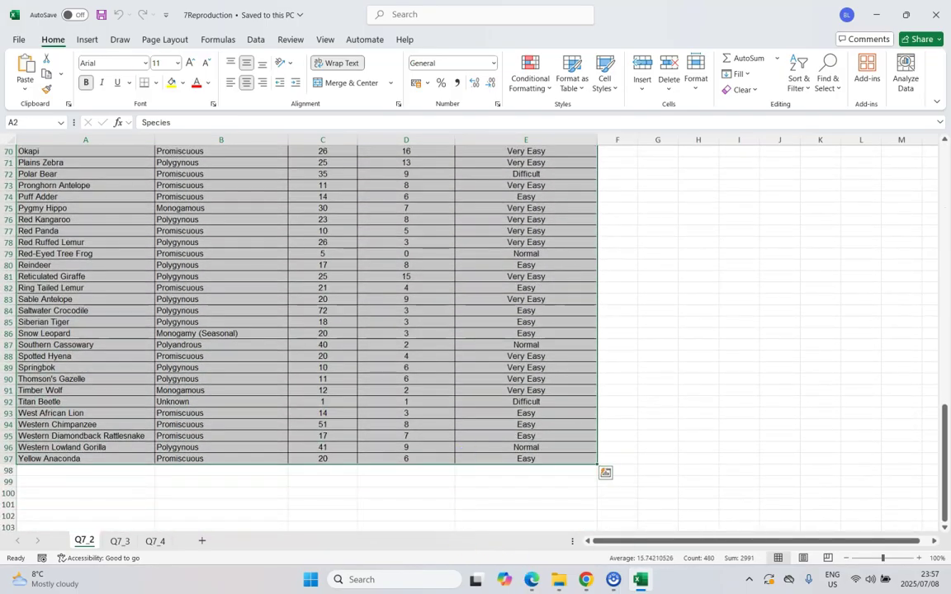
pyautogui.click(86, 40)
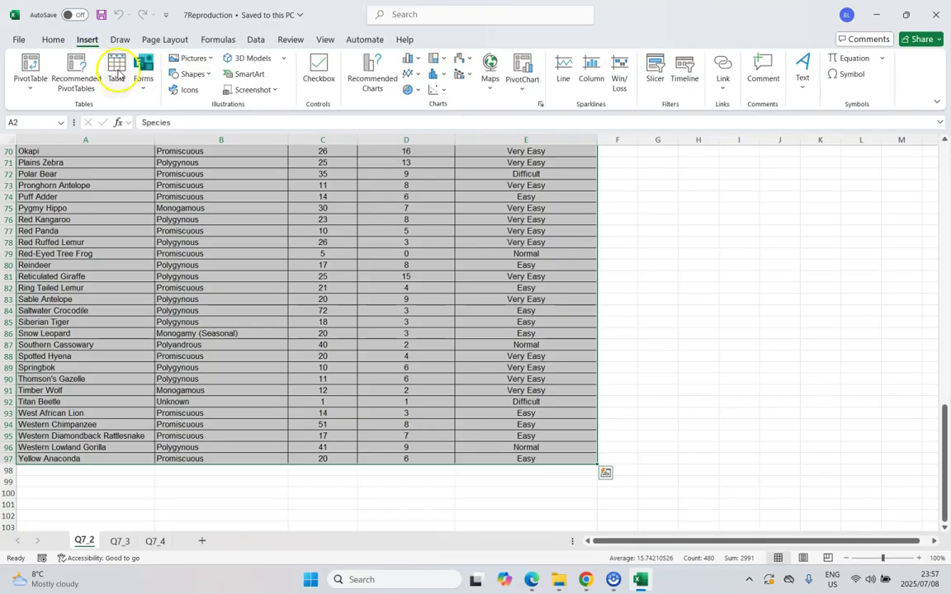
pyautogui.click(117, 72)
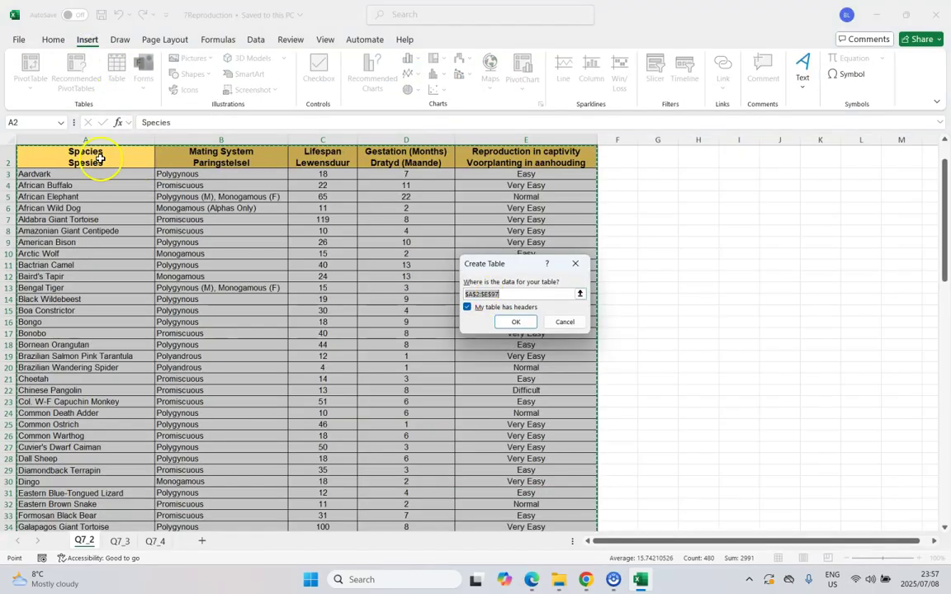
pyautogui.click(514, 323)
pyautogui.click(258, 189)
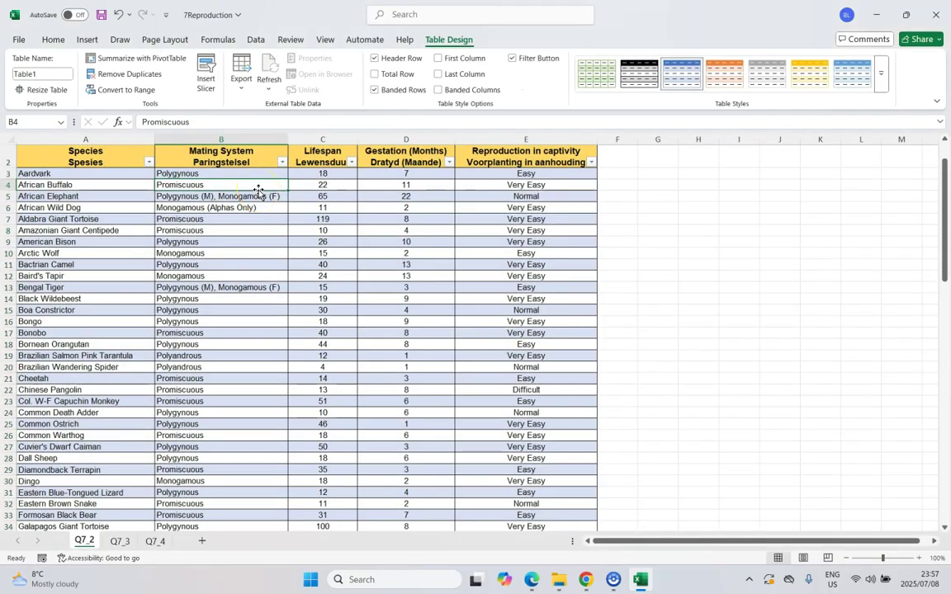
# Step: Filter the table's Reproduction in captivity column to show only Very Easy, checking the criteria against question 7.2 in the exam paper
pyautogui.click(591, 162)
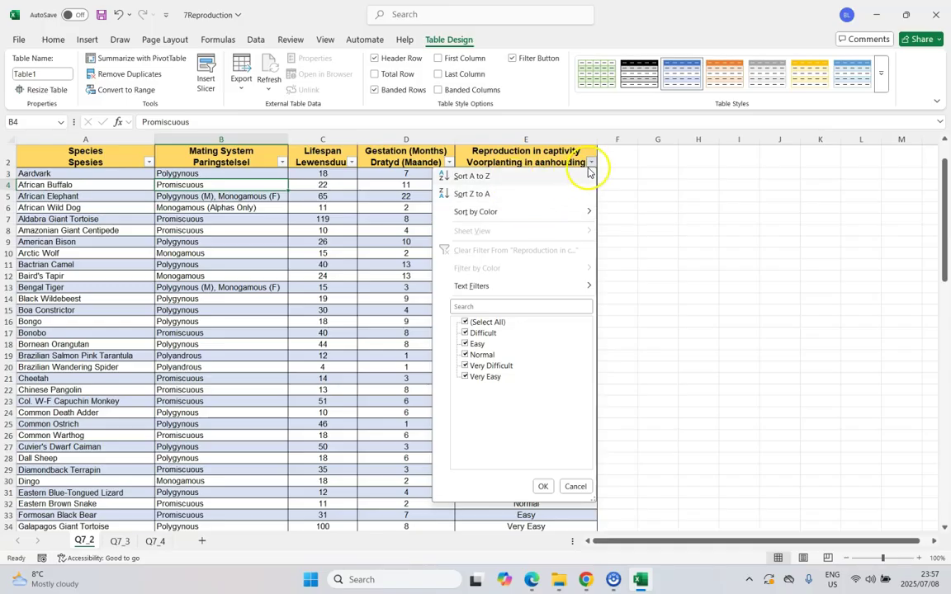
pyautogui.click(529, 582)
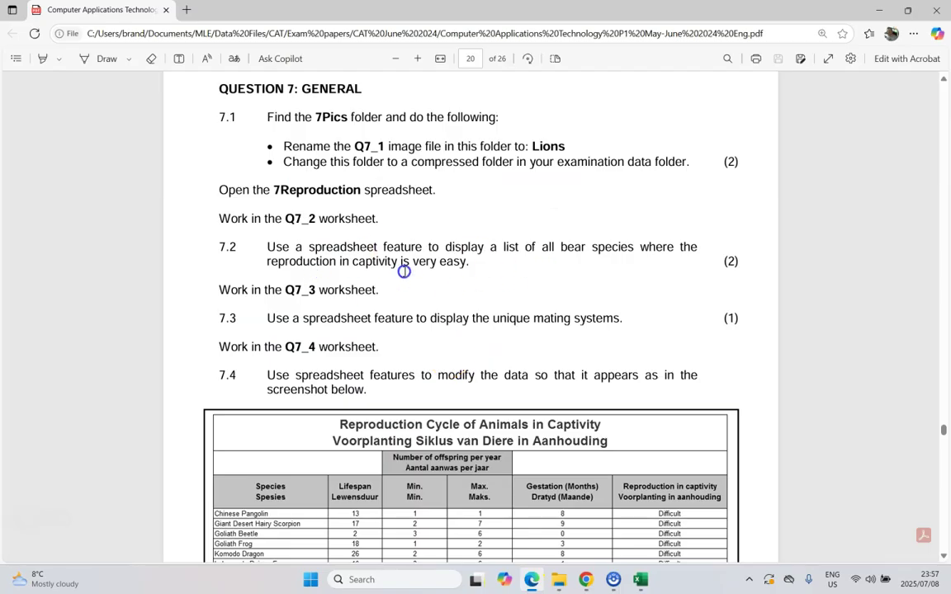
pyautogui.click(639, 579)
pyautogui.click(590, 162)
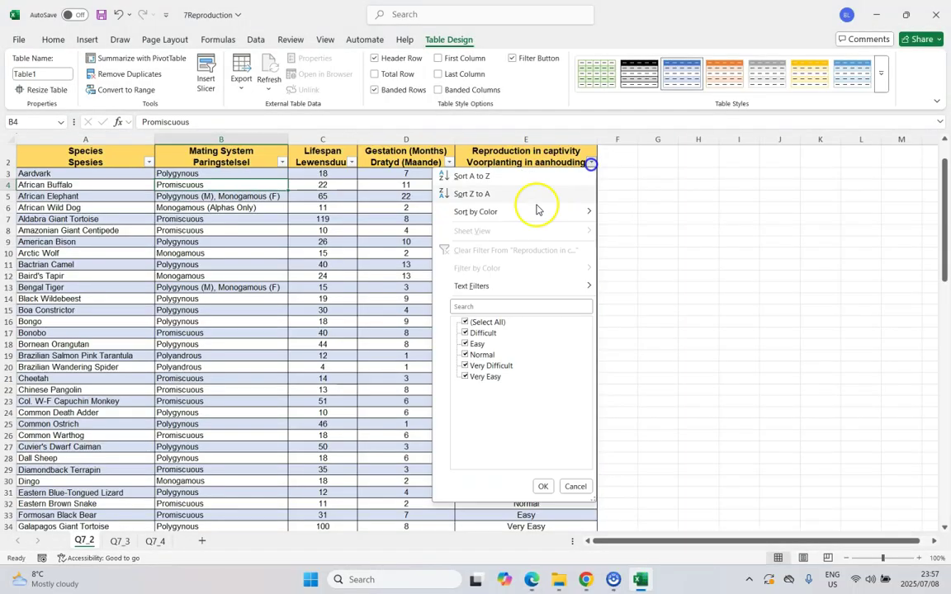
pyautogui.click(464, 322)
pyautogui.click(464, 376)
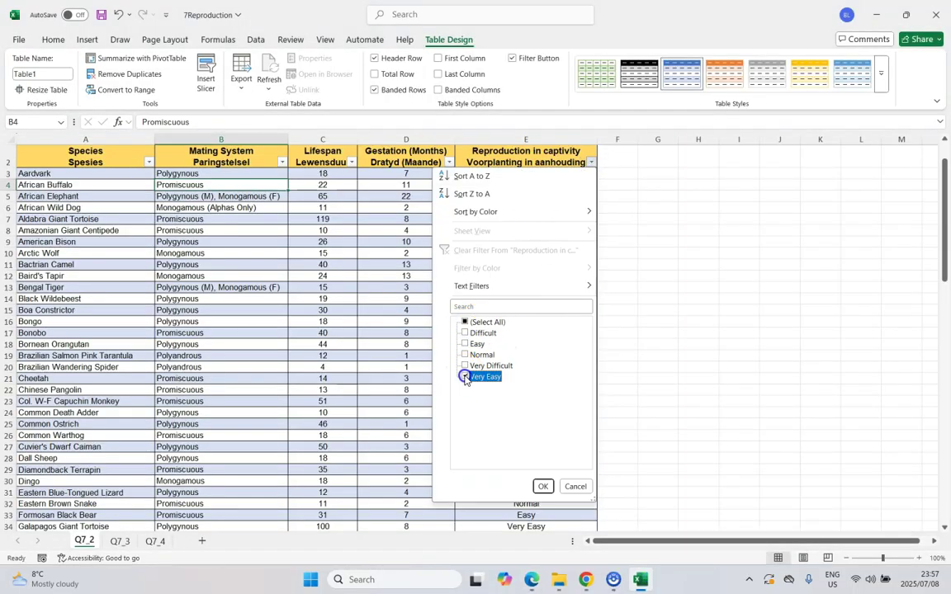
pyautogui.click(543, 486)
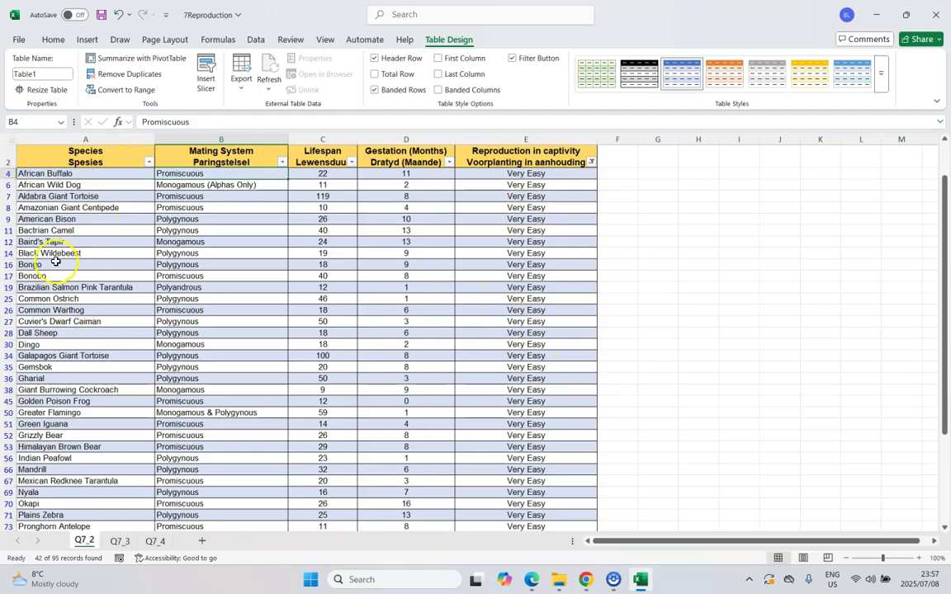
# Step: Filter the Species column with a text filter for entries containing "bear" and save the workbook
pyautogui.click(149, 161)
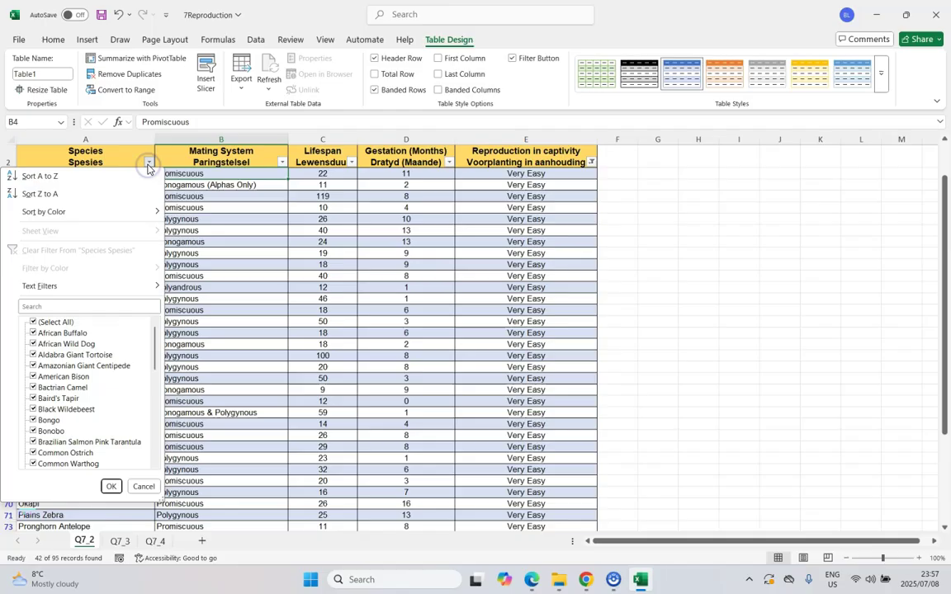
pyautogui.click(127, 286)
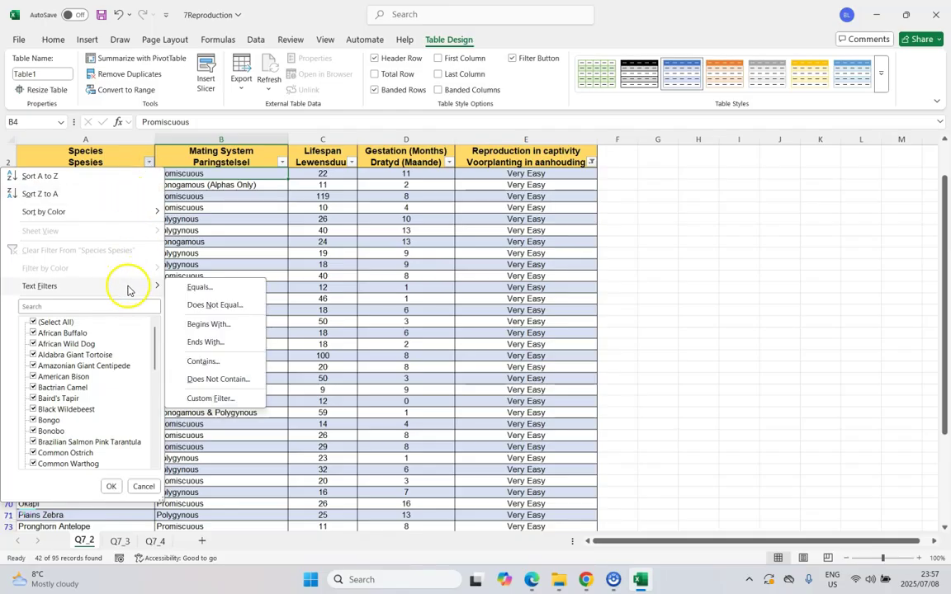
pyautogui.click(203, 363)
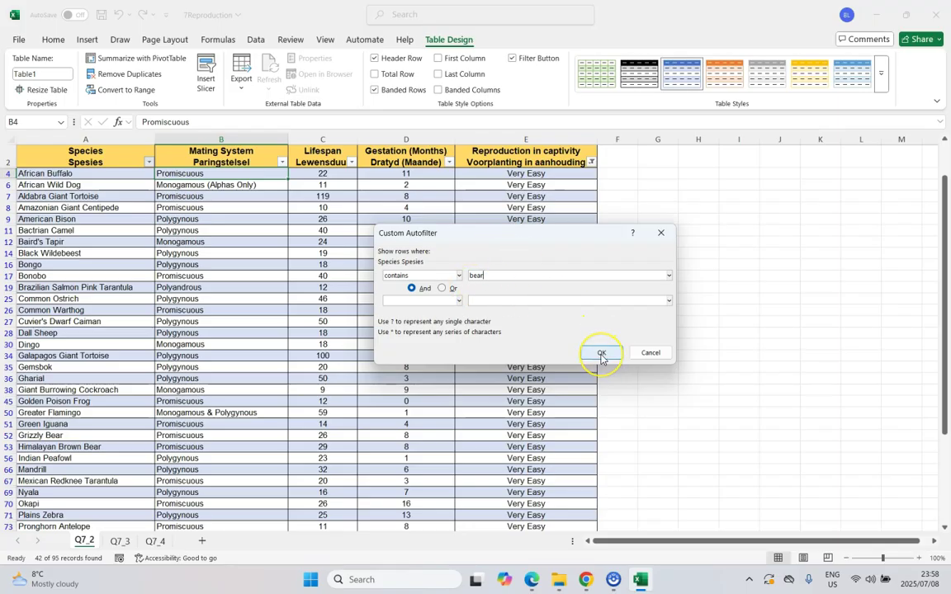
pyautogui.click(601, 355)
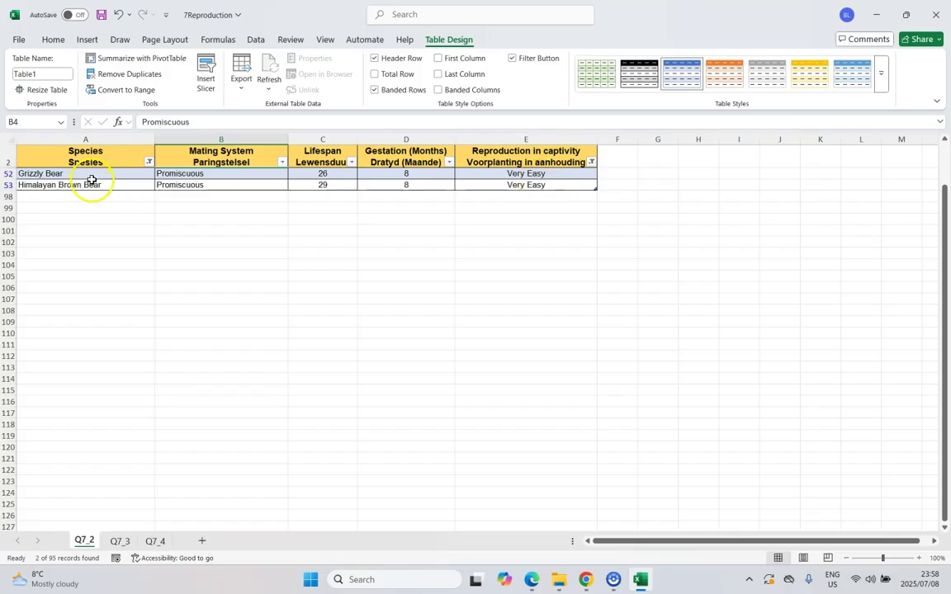
pyautogui.click(101, 16)
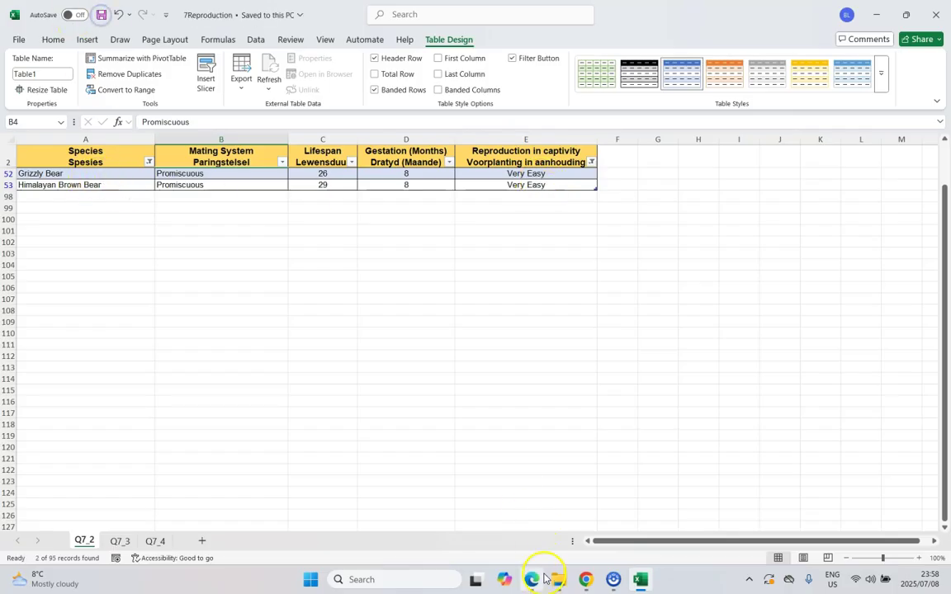
# Step: Read question 7.3 in the exam paper and open the Q7_3 worksheet to examine its mating system list
pyautogui.click(532, 579)
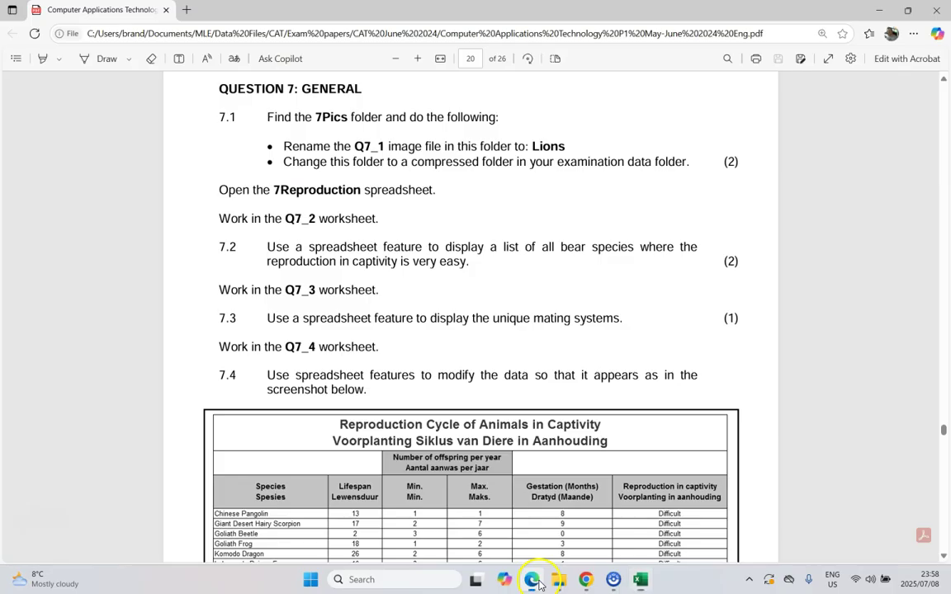
pyautogui.click(641, 579)
pyautogui.click(119, 541)
pyautogui.hotkey('alt', 'Tab')
pyautogui.click(646, 581)
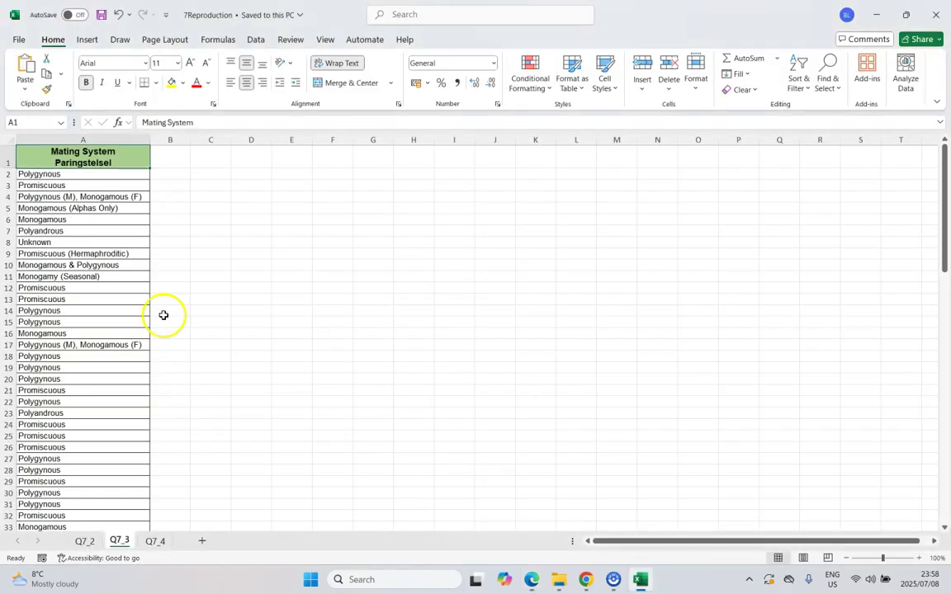
pyautogui.click(130, 230)
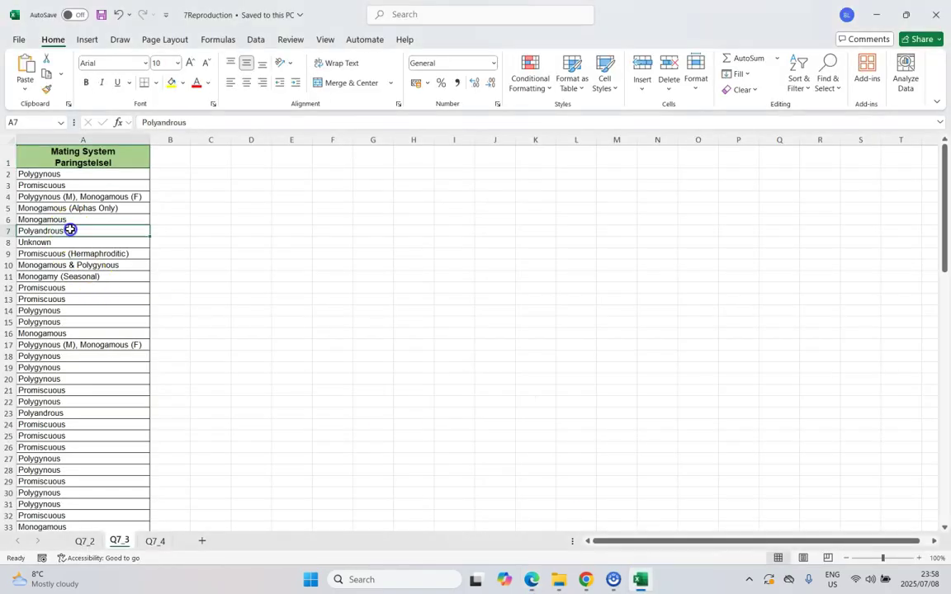
pyautogui.click(87, 161)
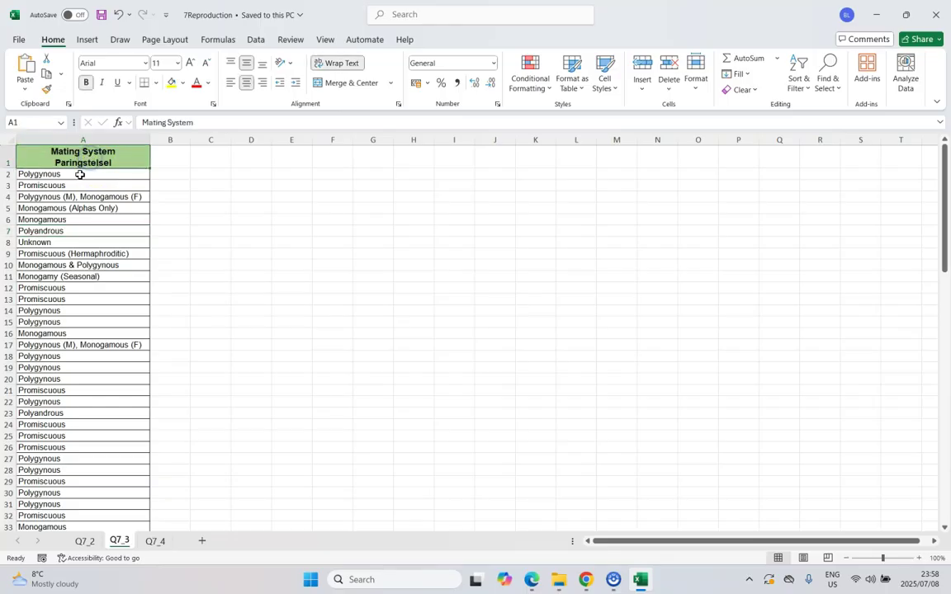
# Step: Remove duplicates from the mating system entries below the heading in column A, with the data set as having no headers
pyautogui.moveTo(80, 174); pyautogui.dragTo(93, 503)
pyautogui.scroll(20, 113, 309)
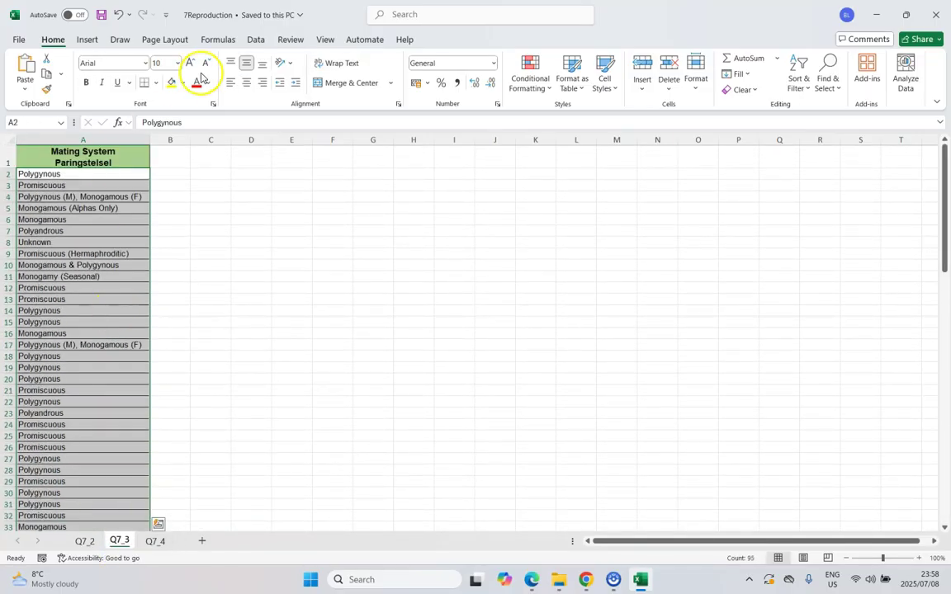
pyautogui.click(256, 40)
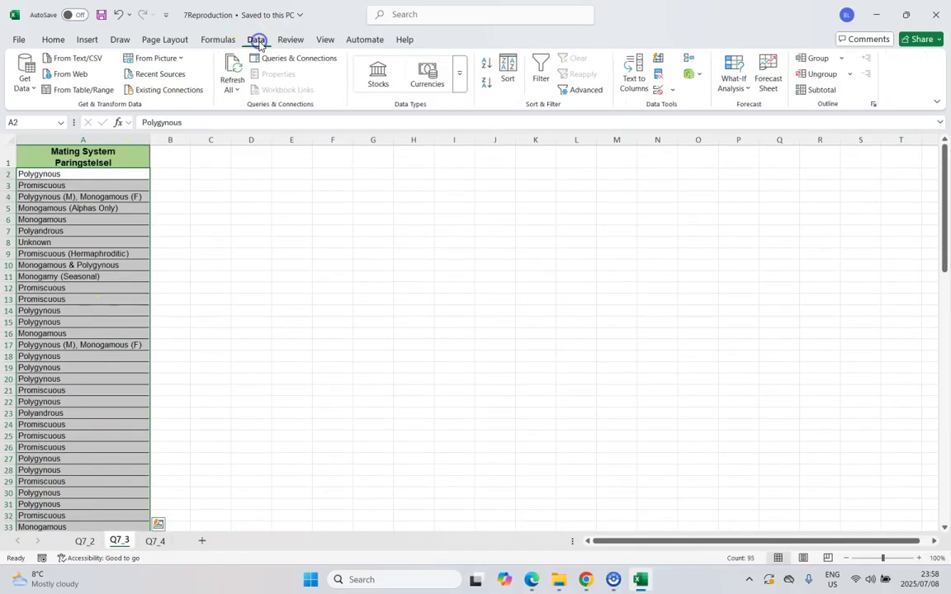
pyautogui.click(659, 76)
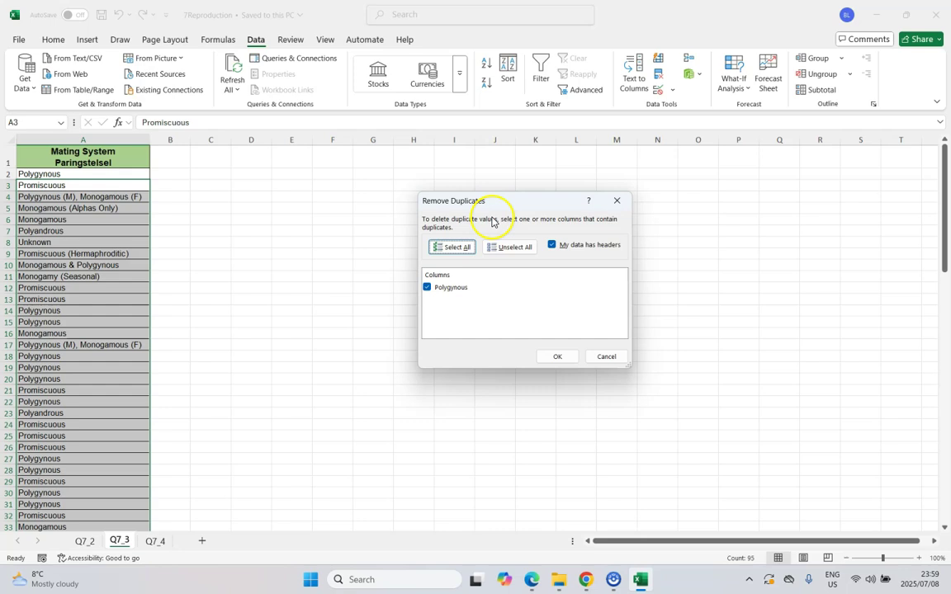
pyautogui.click(552, 245)
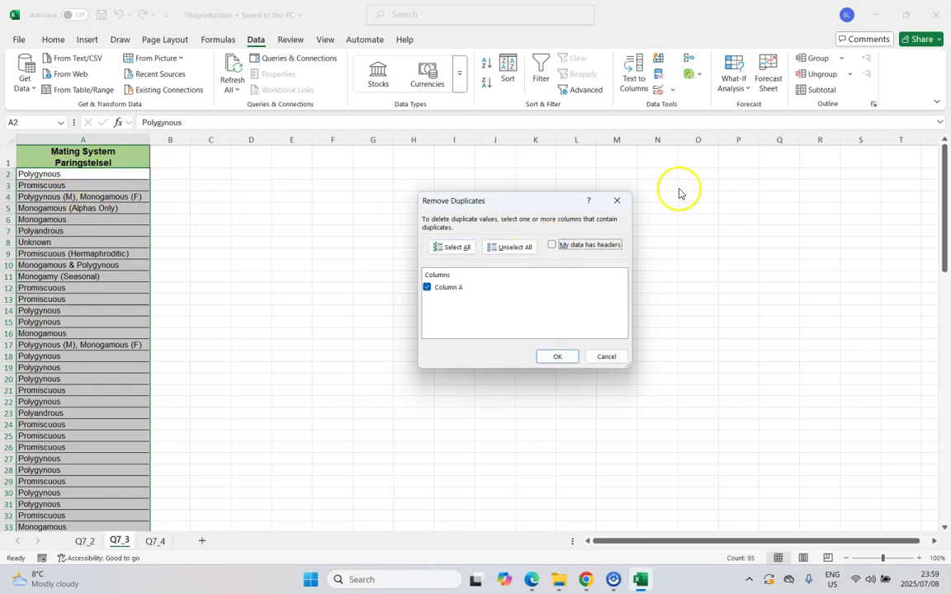
pyautogui.click(558, 357)
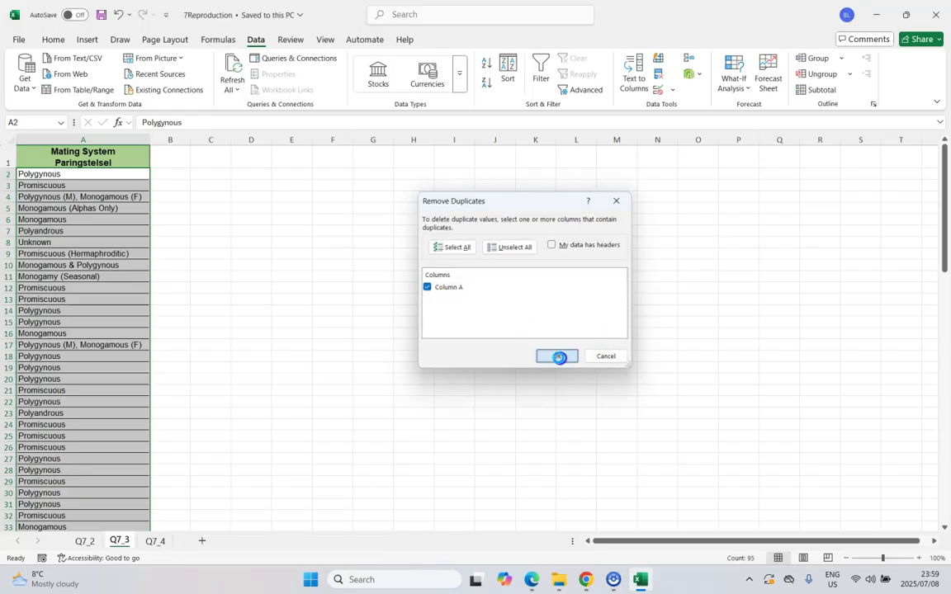
pyautogui.click(481, 322)
pyautogui.click(211, 242)
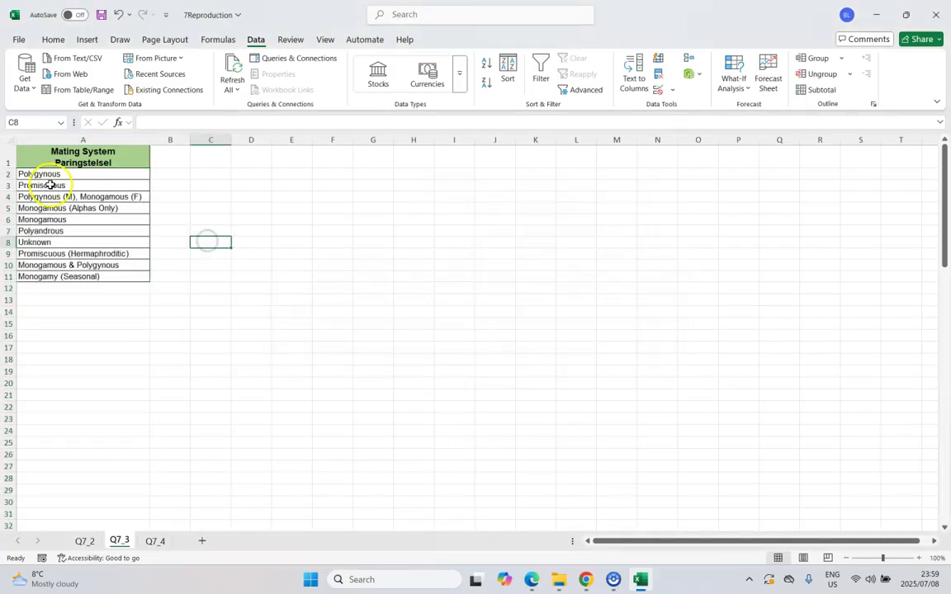
pyautogui.moveTo(50, 184); pyautogui.dragTo(56, 279)
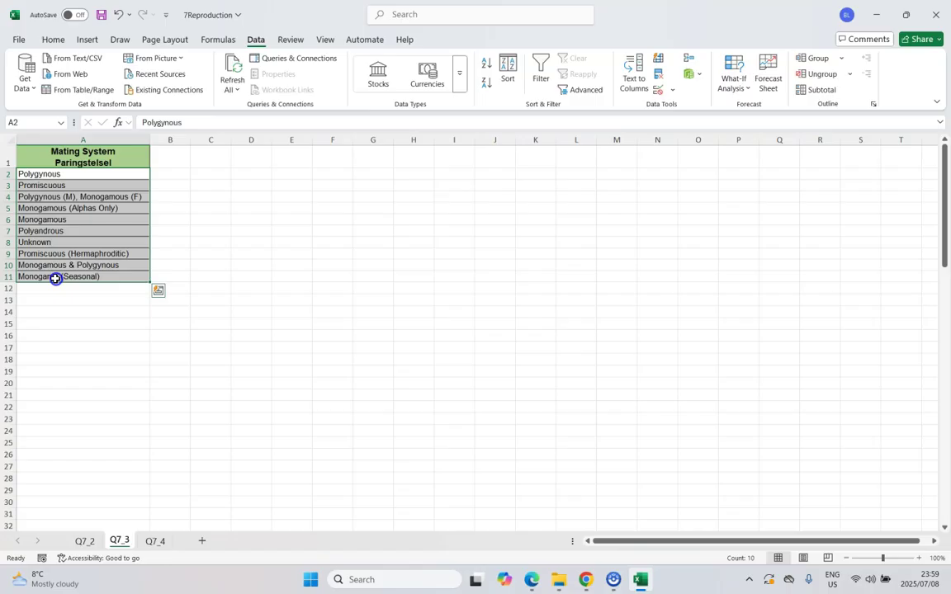
pyautogui.click(253, 313)
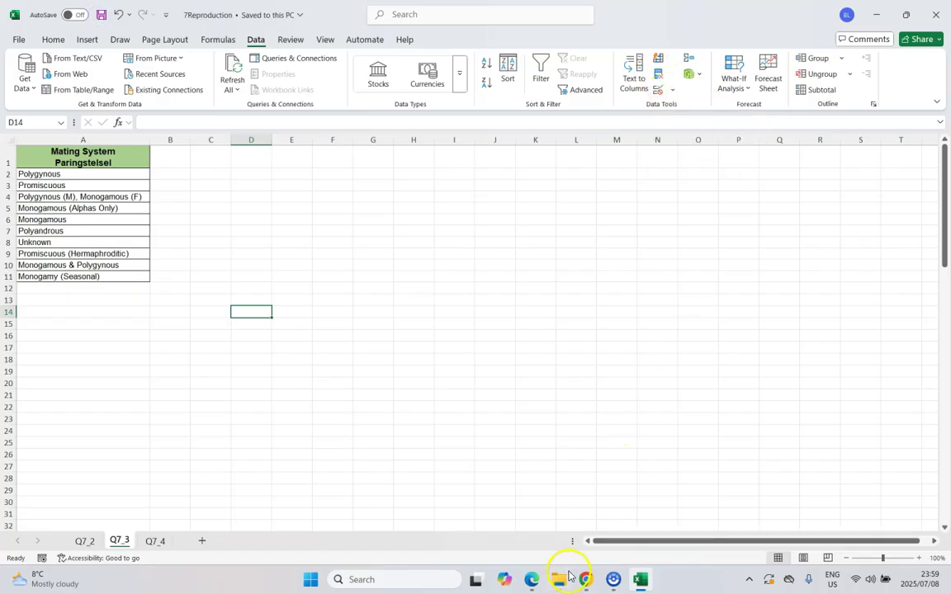
# Step: Open the Q7_4 worksheet and read question 7.4 with its target screenshot in the exam paper
pyautogui.hotkey('alt', 'Tab')
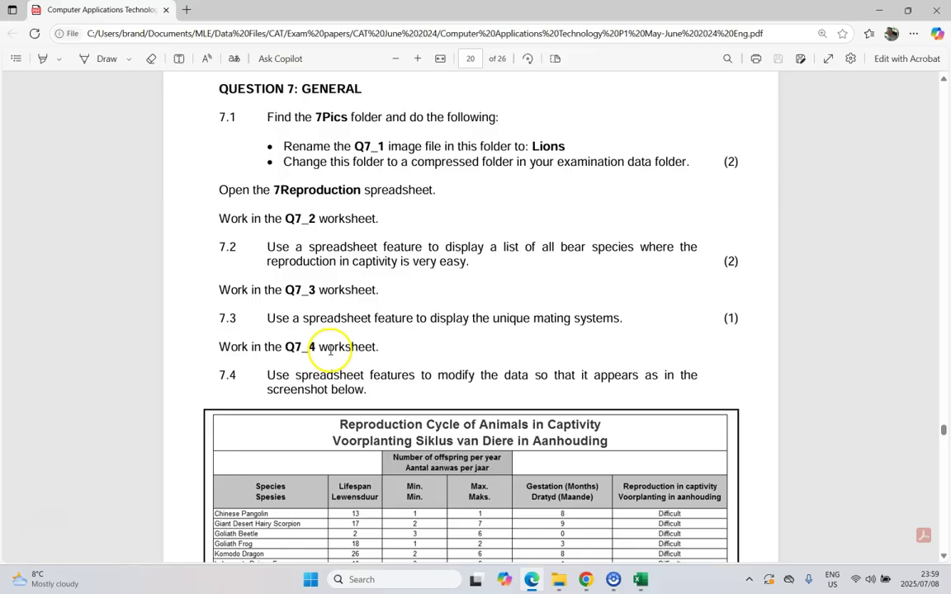
pyautogui.click(641, 579)
pyautogui.click(155, 540)
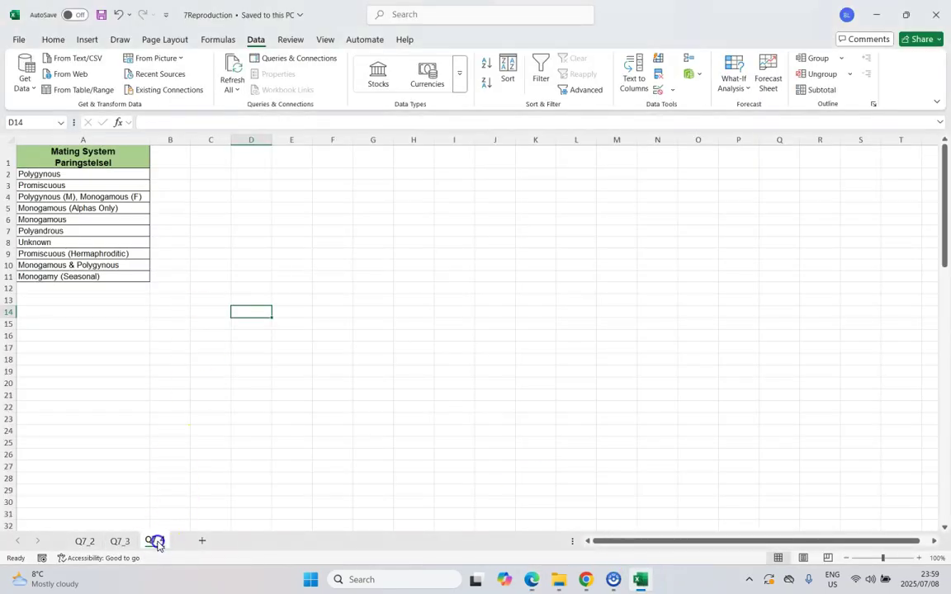
pyautogui.hotkey('alt', 'Tab')
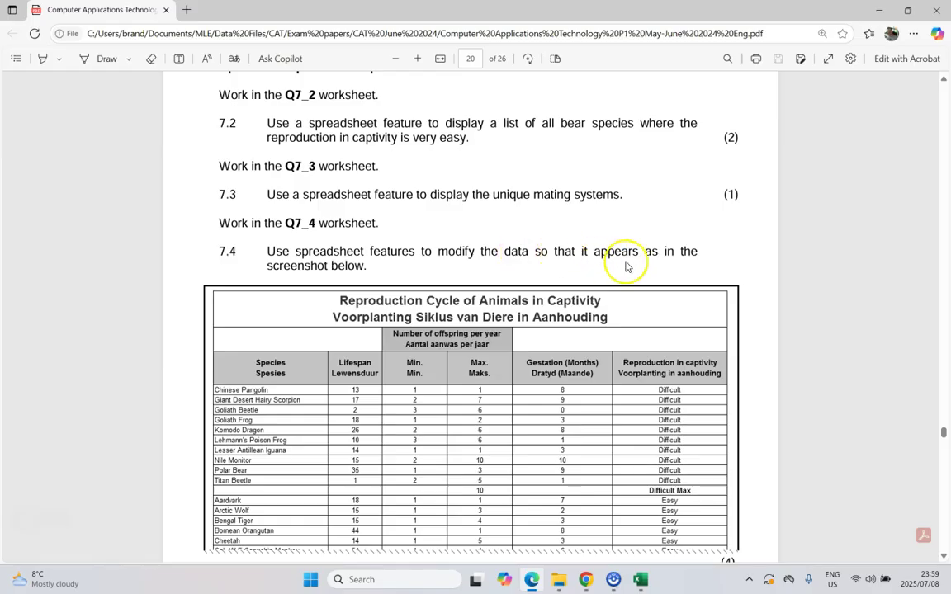
# Step: Select the Q7_4 table from the row 3 headings to the last record and set a subtotal at each change in Reproduction in captivity
pyautogui.scroll(-3, 624, 266)
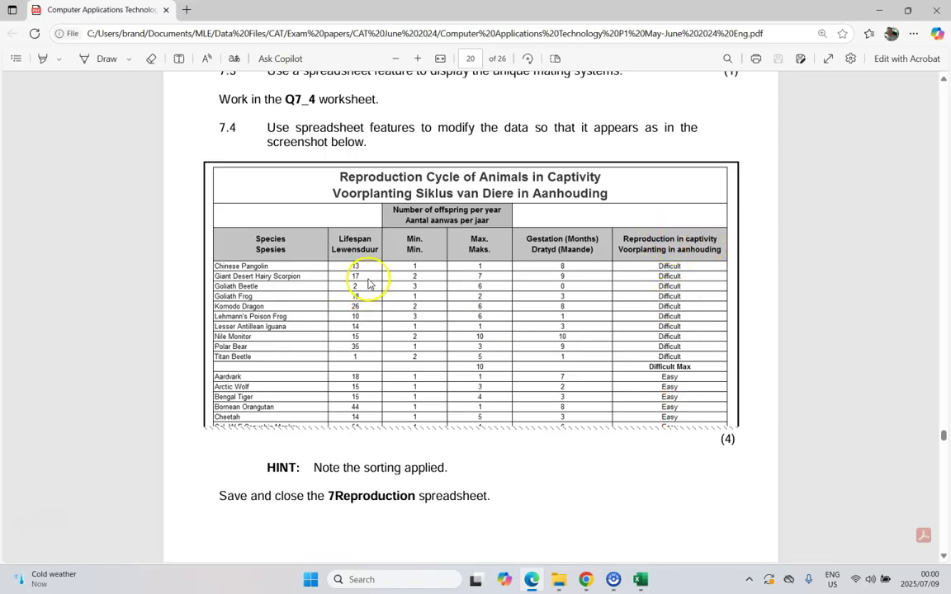
pyautogui.click(641, 578)
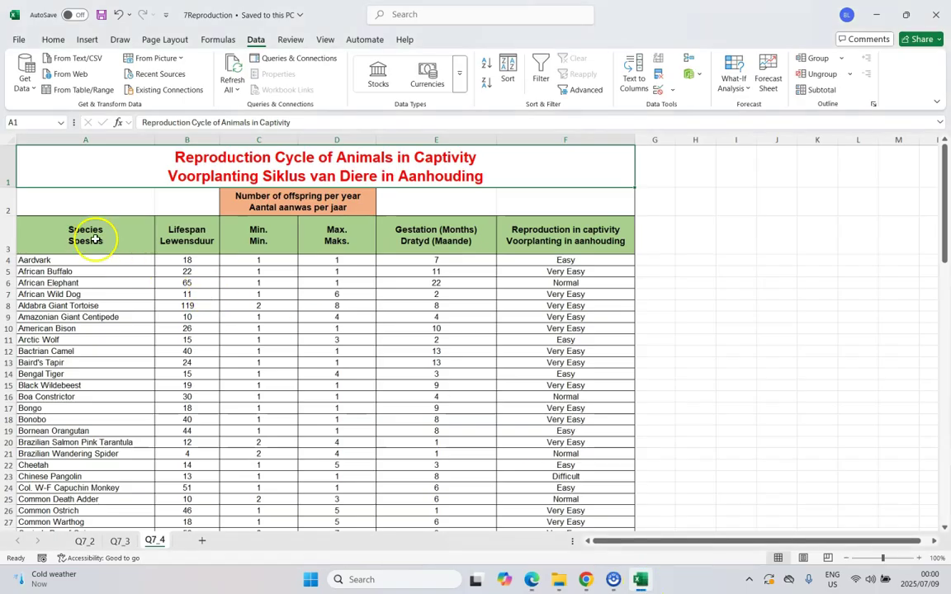
pyautogui.moveTo(95, 239); pyautogui.dragTo(552, 586)
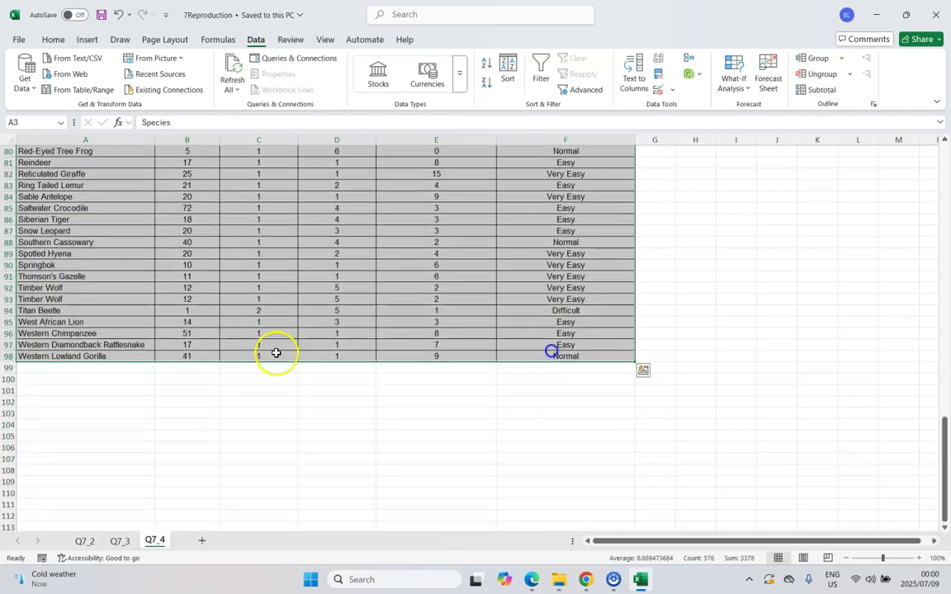
pyautogui.scroll(20, 276, 350)
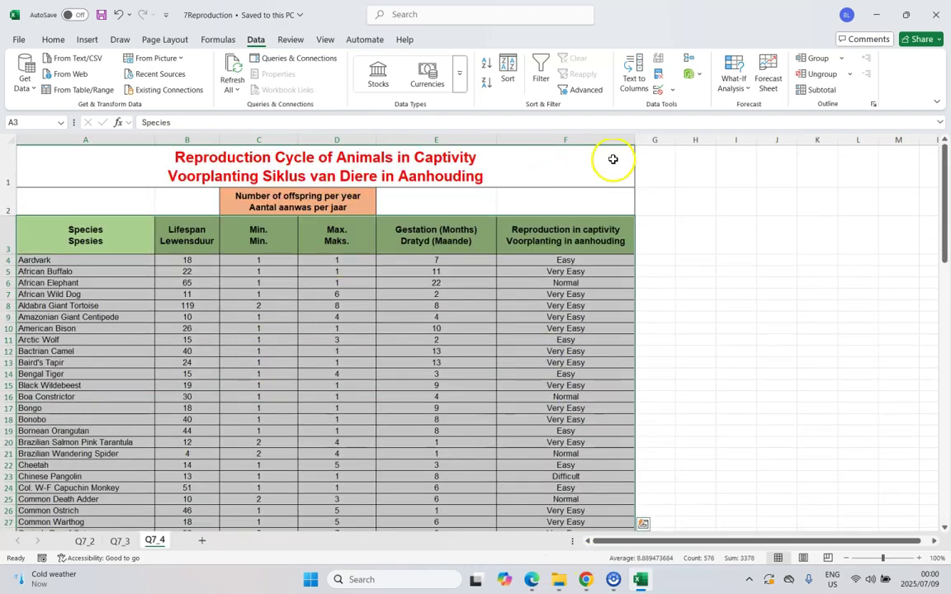
pyautogui.click(828, 94)
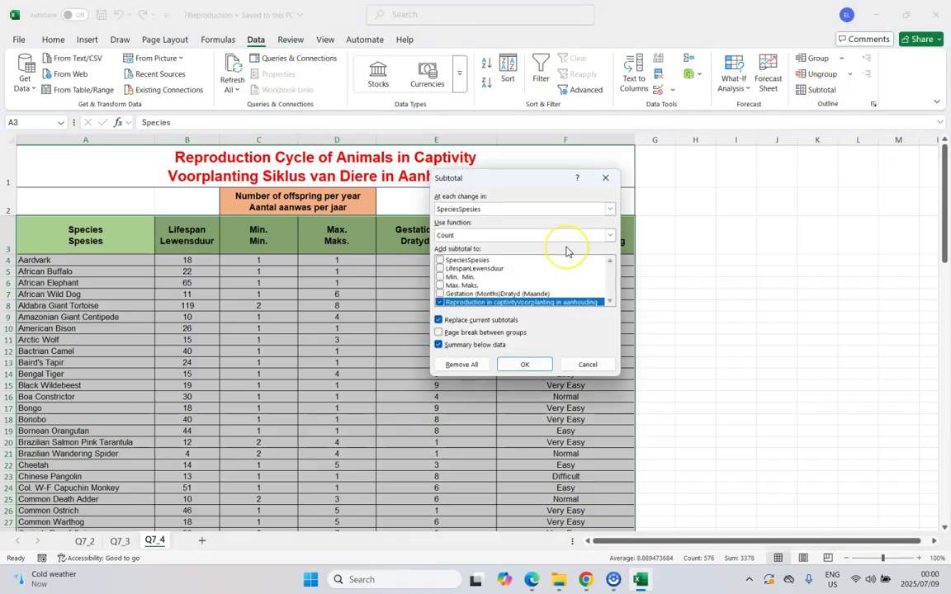
pyautogui.moveTo(439, 177); pyautogui.dragTo(664, 192)
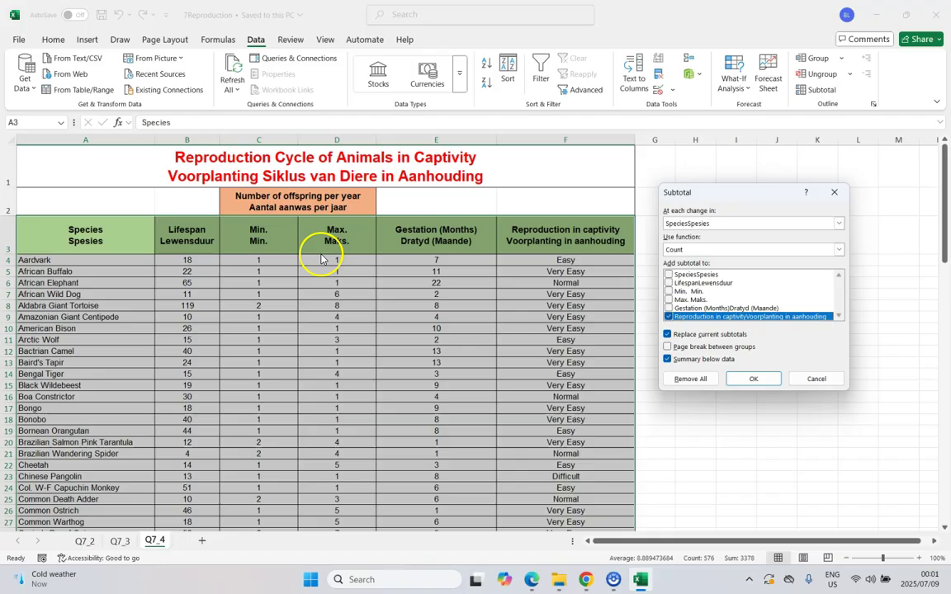
pyautogui.click(837, 223)
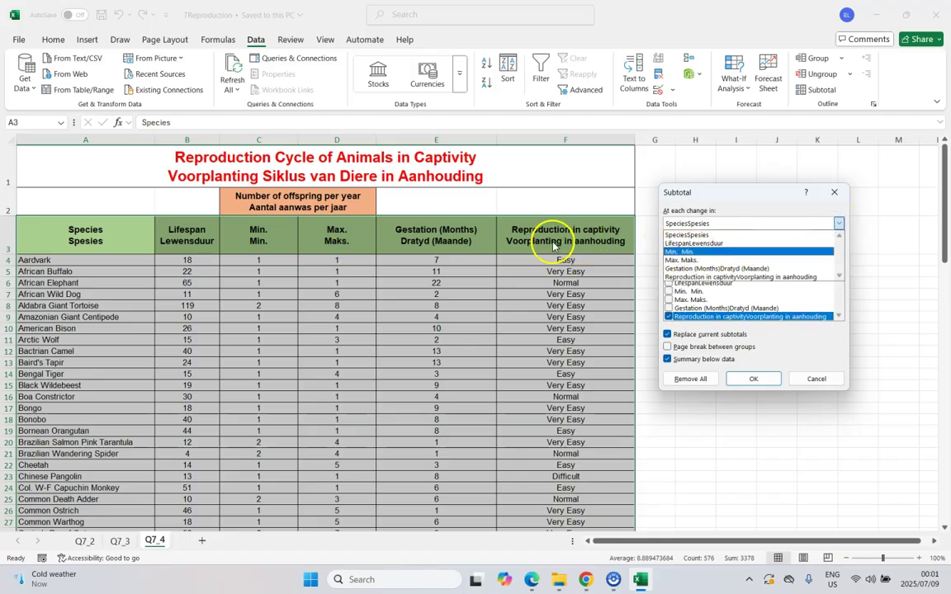
pyautogui.click(697, 277)
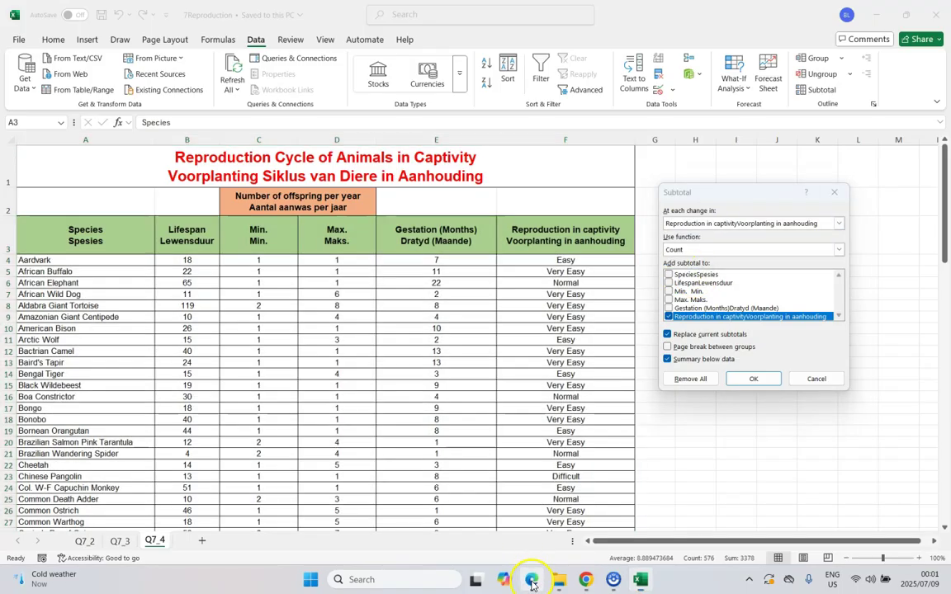
# Step: Try to apply the subtotal with the Max function on only the Max. Maks. column, and undo it
pyautogui.click(531, 580)
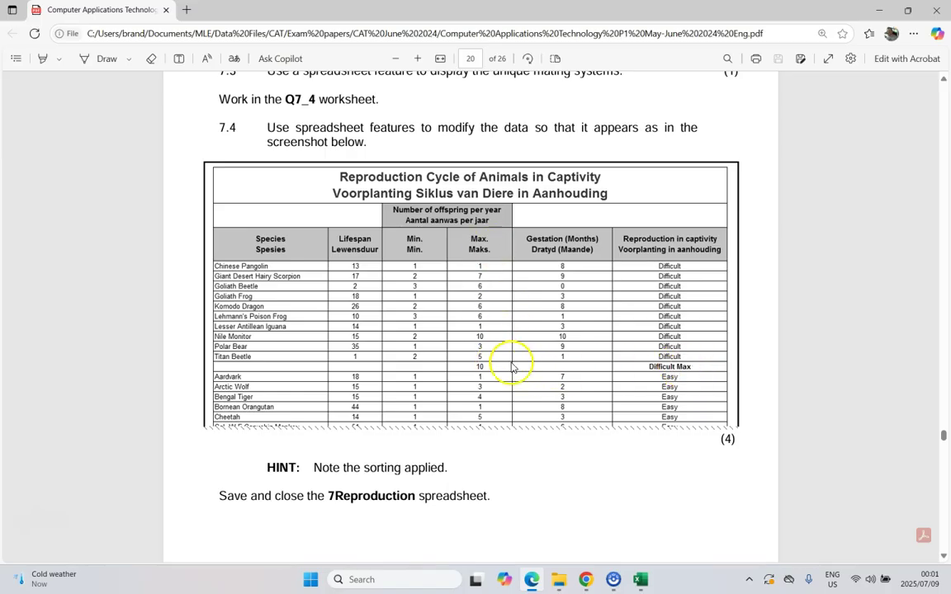
pyautogui.click(879, 10)
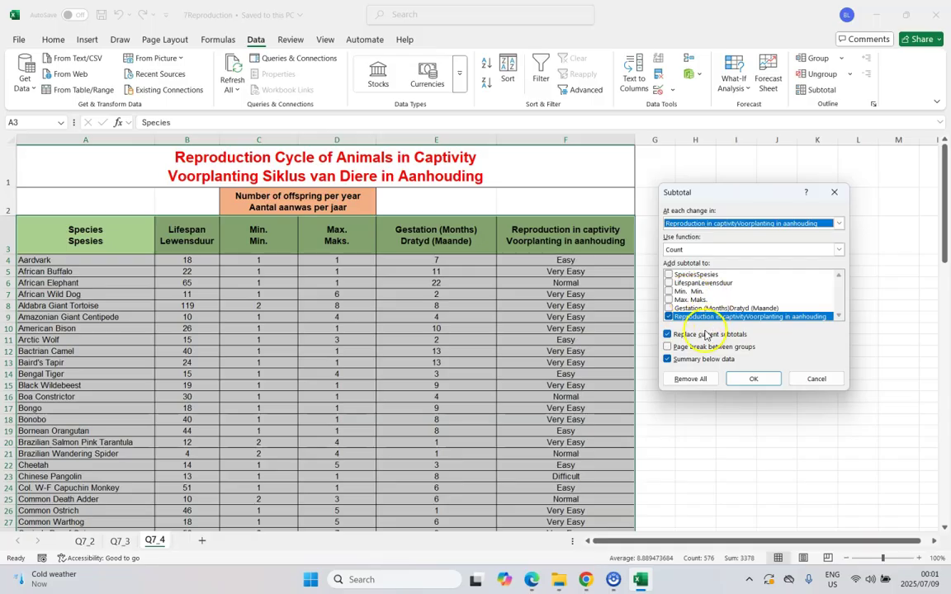
pyautogui.click(668, 300)
pyautogui.click(668, 316)
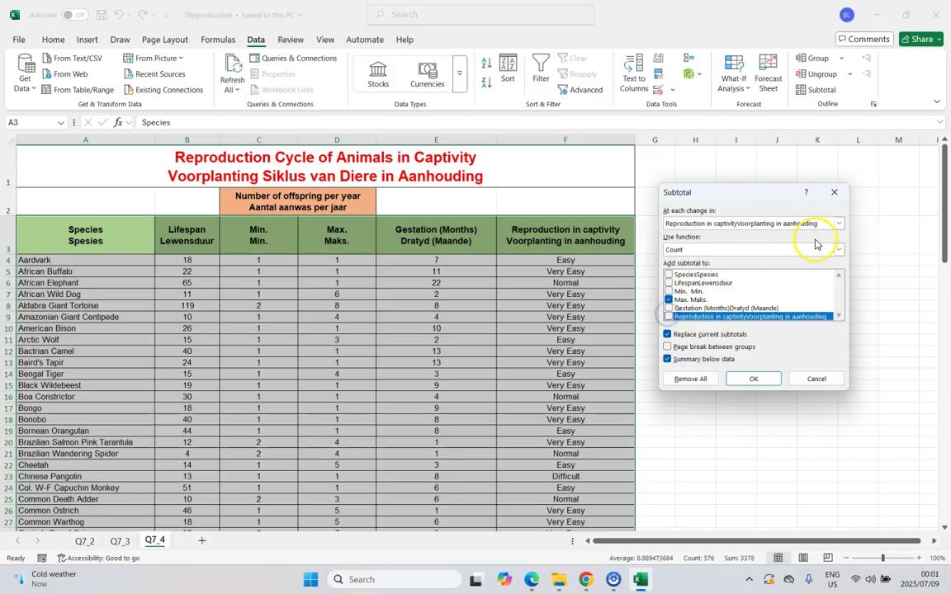
pyautogui.click(838, 250)
pyautogui.click(700, 282)
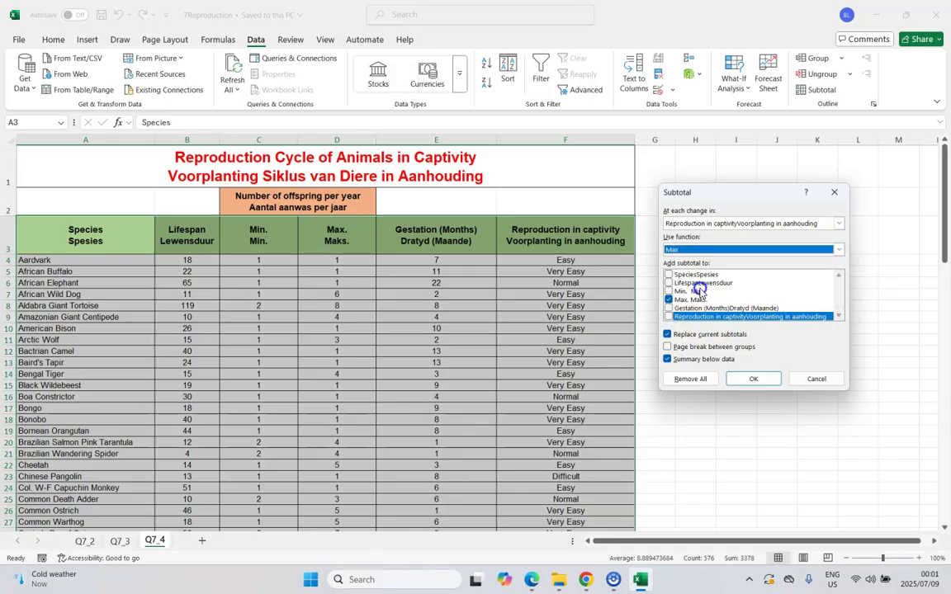
pyautogui.click(753, 378)
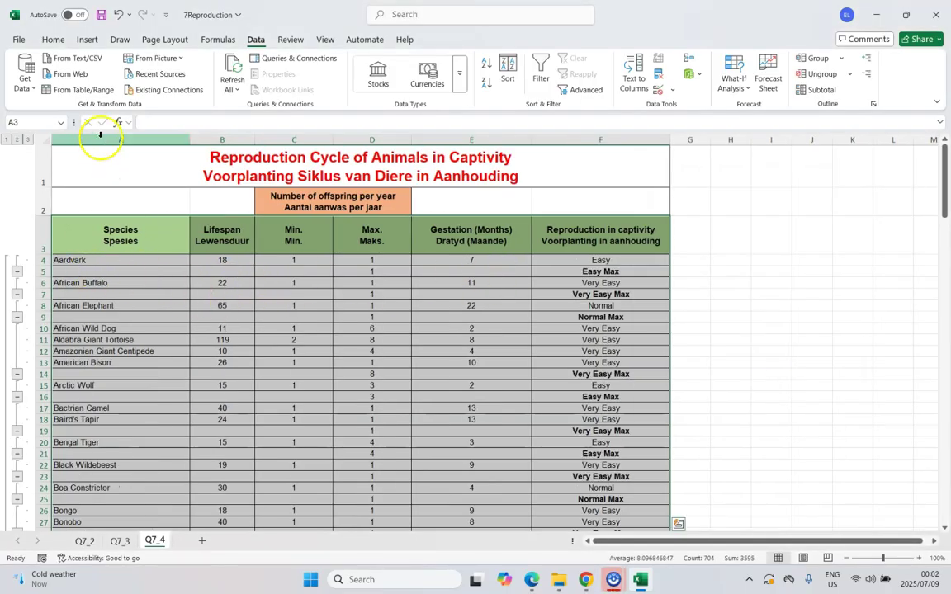
pyautogui.click(118, 14)
# Step: Select the unsorted table from the row 3 headings to the last record and open a custom sort for it
pyautogui.moveTo(47, 238); pyautogui.dragTo(544, 345)
pyautogui.click(556, 239)
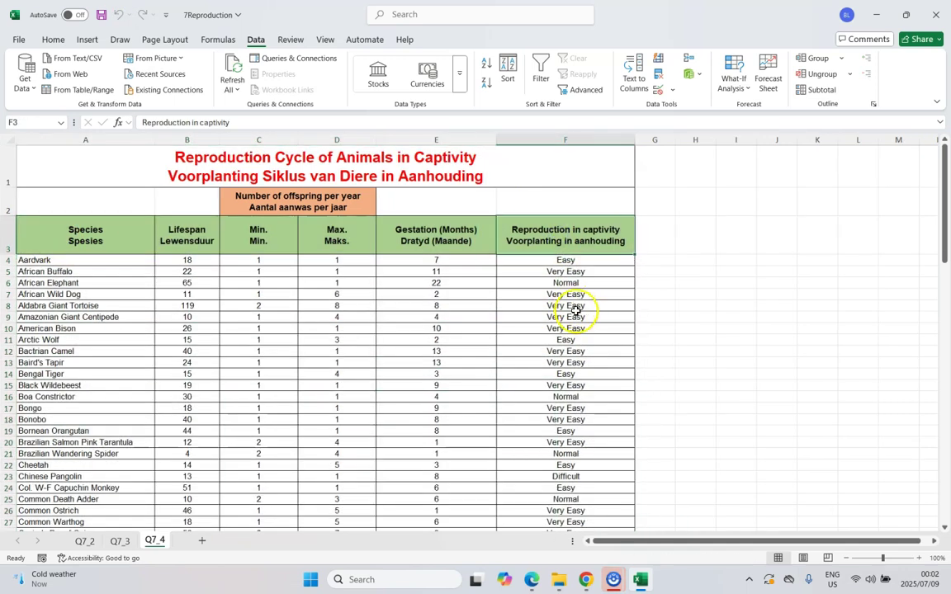
pyautogui.moveTo(132, 234); pyautogui.dragTo(600, 355)
pyautogui.scroll(20, 610, 319)
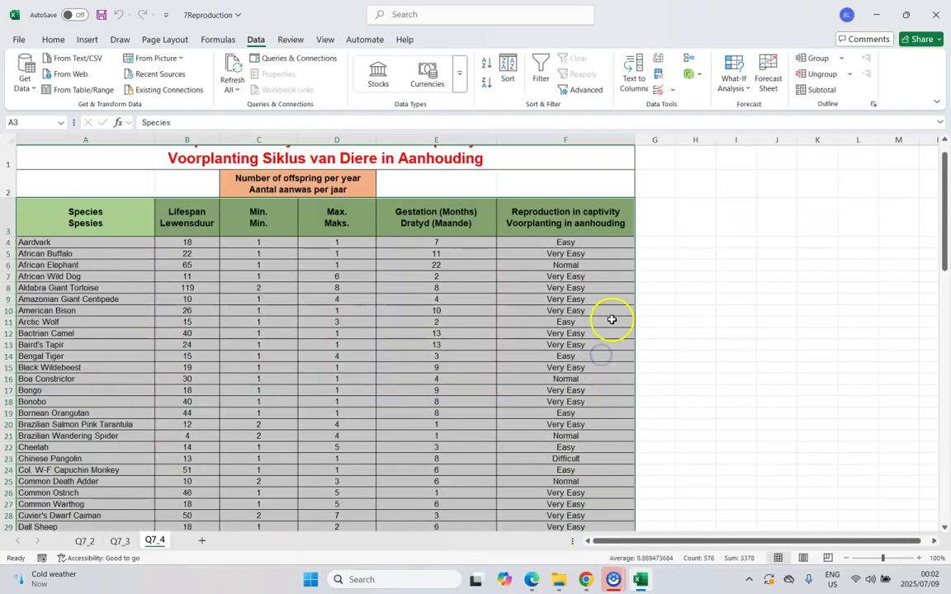
pyautogui.scroll(1, 611, 320)
pyautogui.click(57, 46)
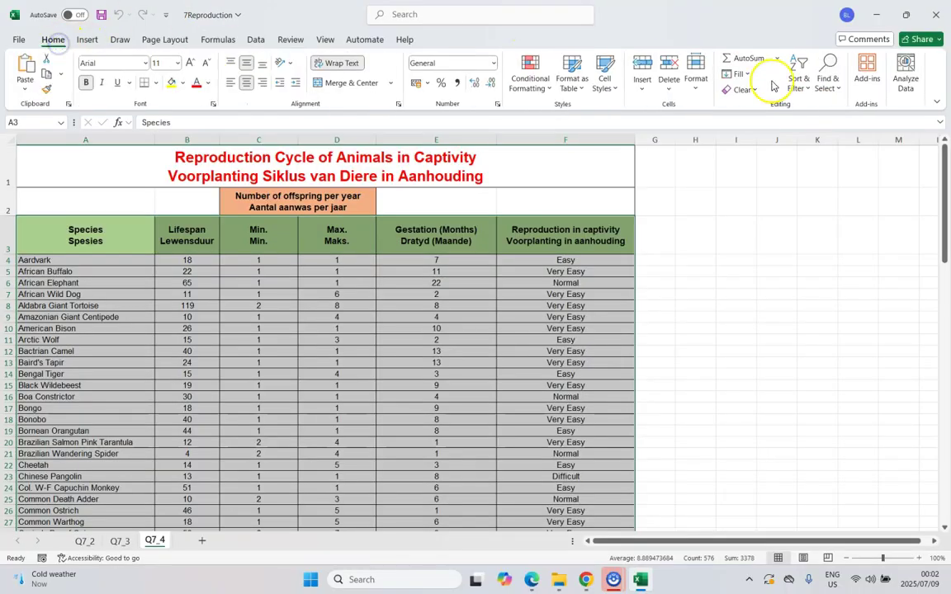
pyautogui.click(798, 79)
pyautogui.click(810, 144)
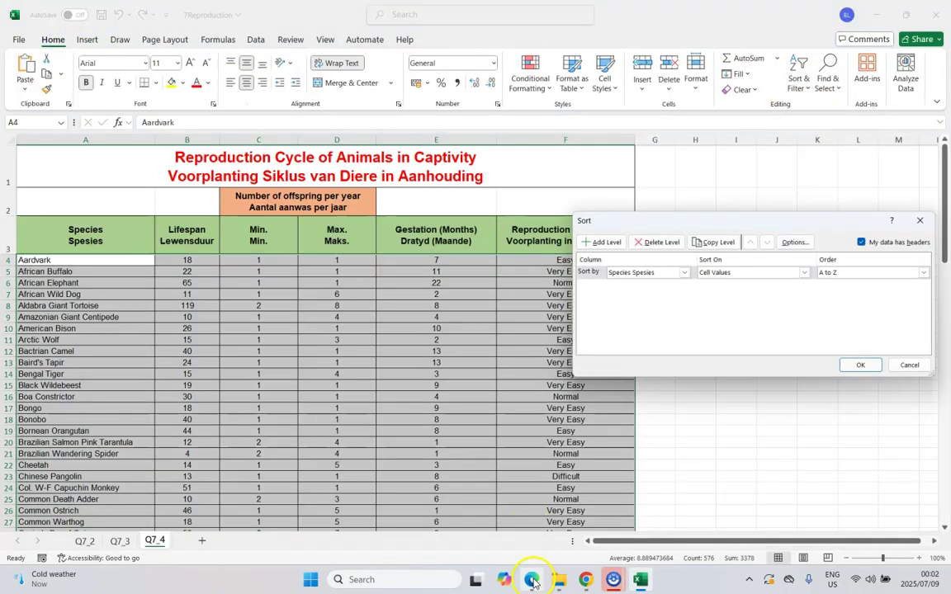
# Step: Sort the table by Reproduction in captivity and then by Species, both on cell values from A to Z
pyautogui.click(532, 580)
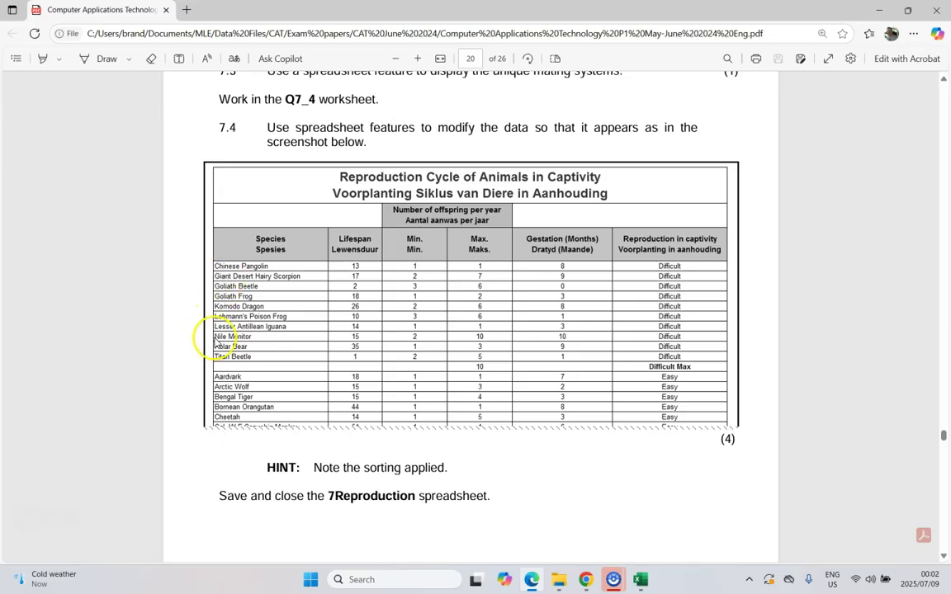
pyautogui.click(878, 10)
pyautogui.click(683, 272)
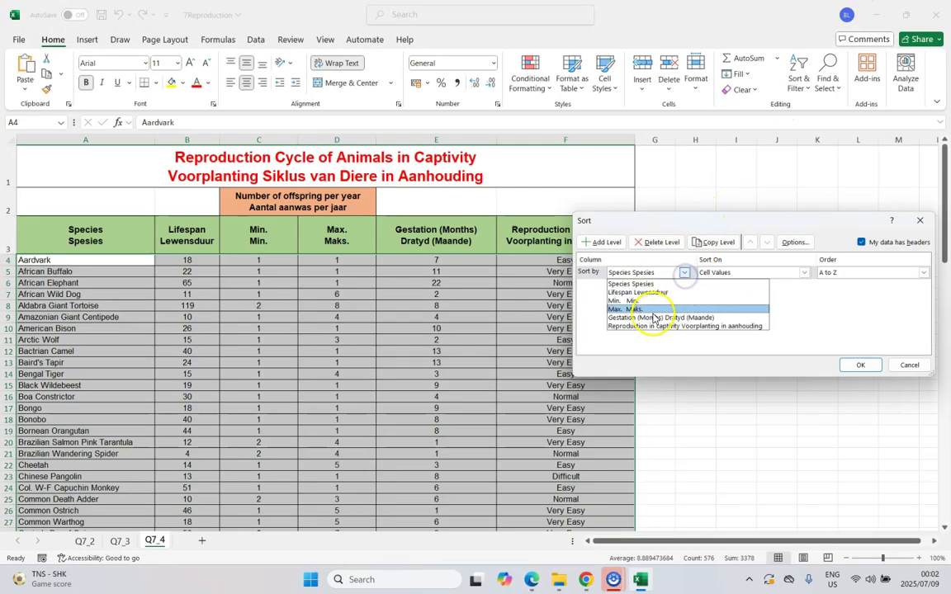
pyautogui.click(648, 326)
pyautogui.click(604, 242)
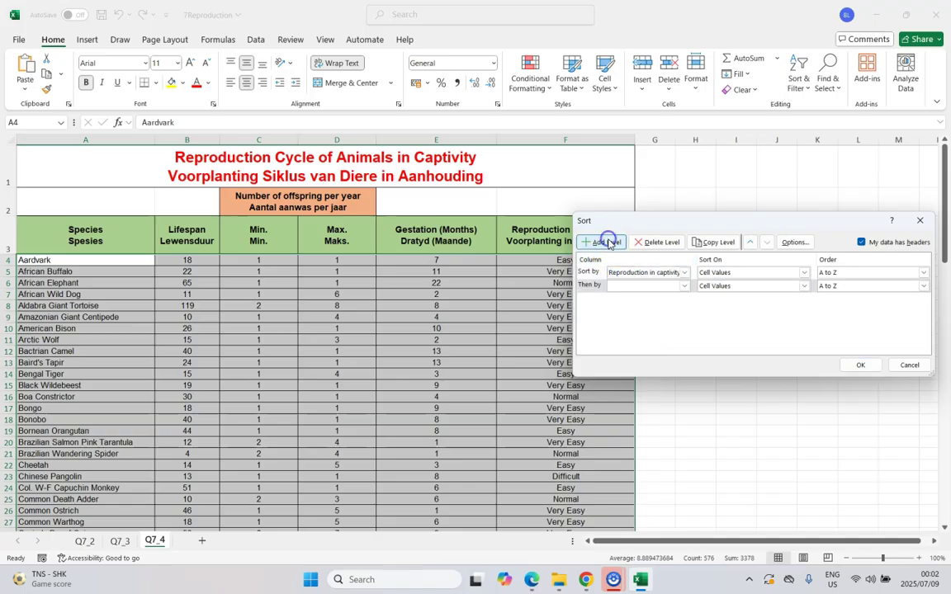
pyautogui.click(683, 285)
pyautogui.click(631, 297)
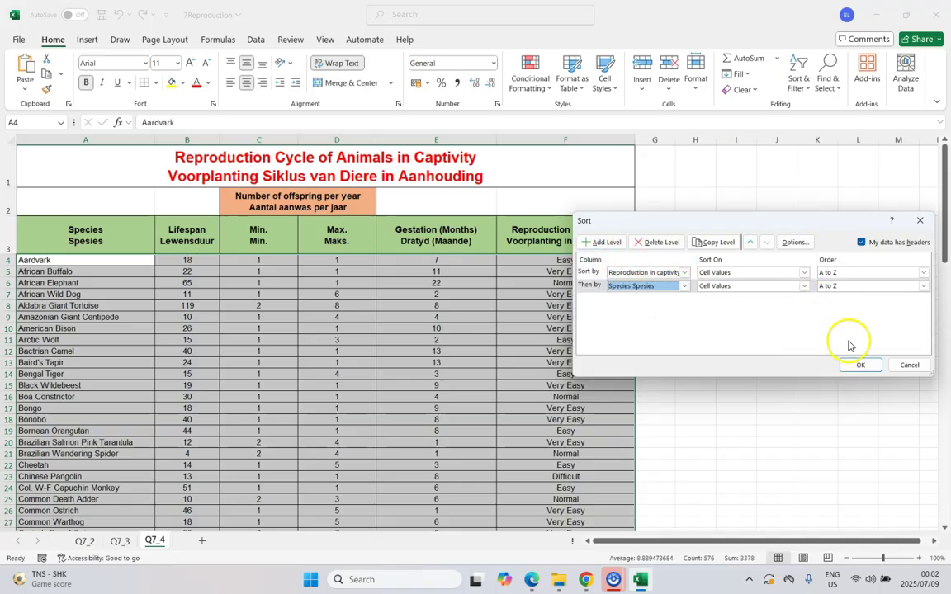
pyautogui.click(861, 366)
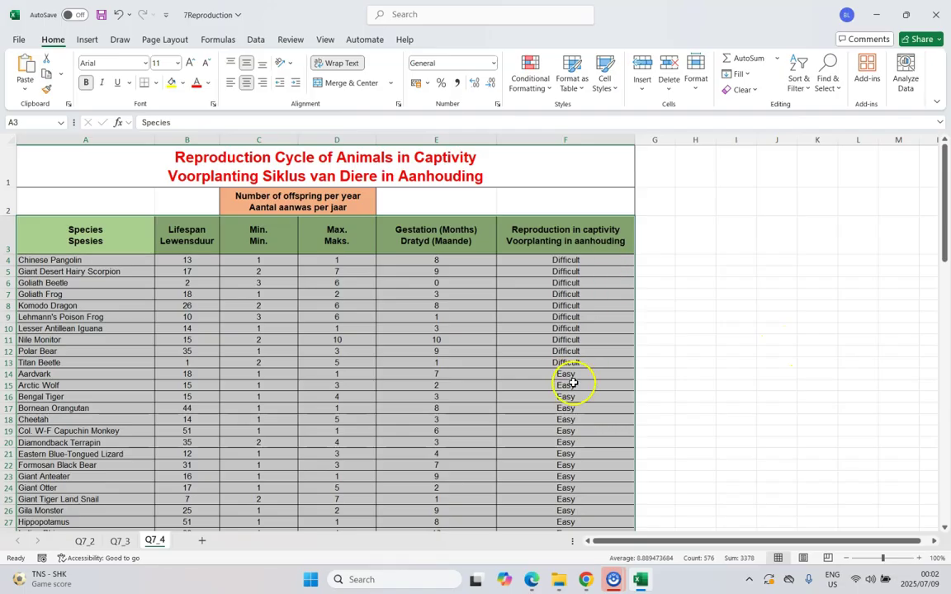
# Step: Subtotal the sorted table with the Max function on the Max. Maks. column at each change in Reproduction in captivity
pyautogui.click(564, 410)
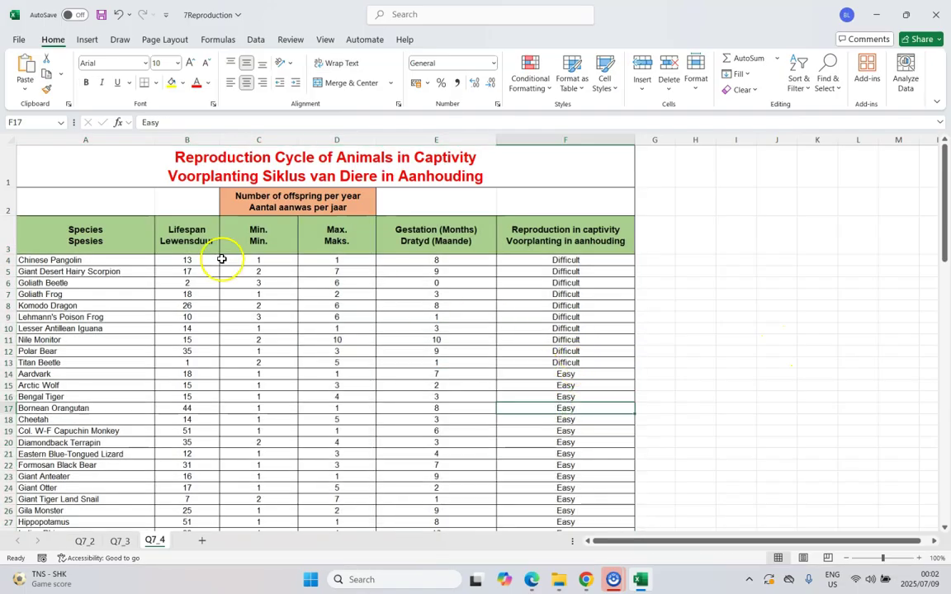
pyautogui.click(83, 231)
pyautogui.moveTo(83, 230); pyautogui.dragTo(572, 576)
pyautogui.hotkey('ctrl', 'Home')
pyautogui.click(613, 579)
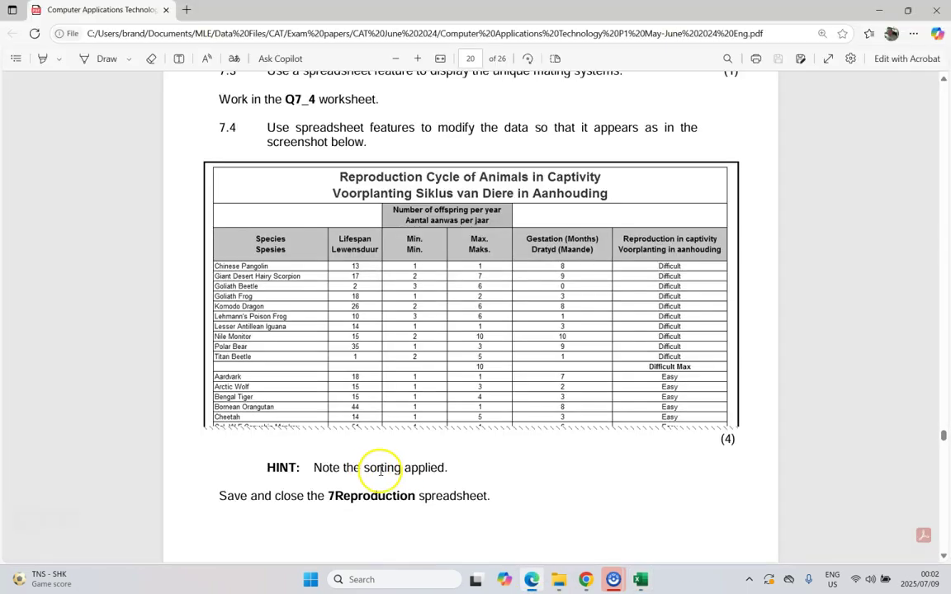
pyautogui.click(640, 579)
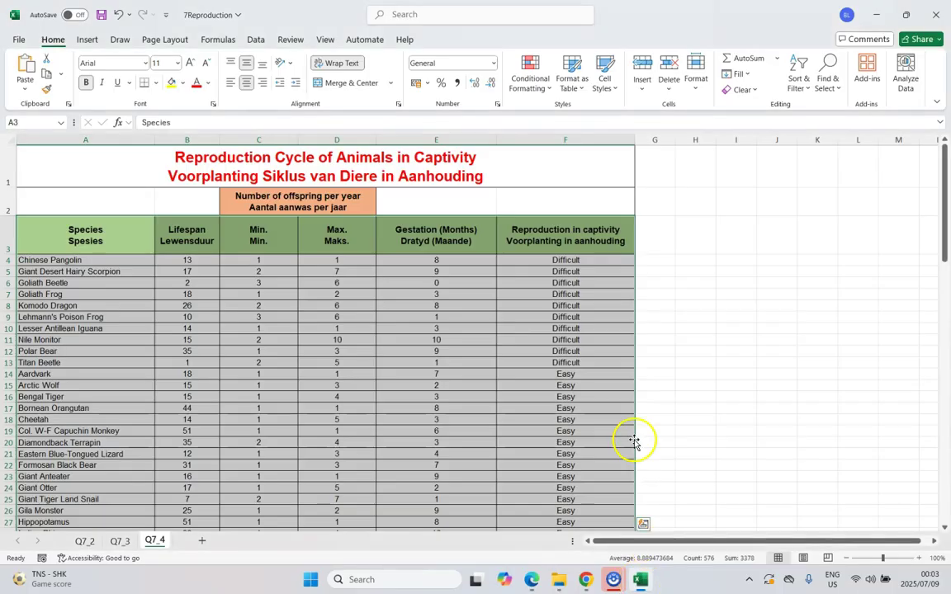
pyautogui.click(257, 43)
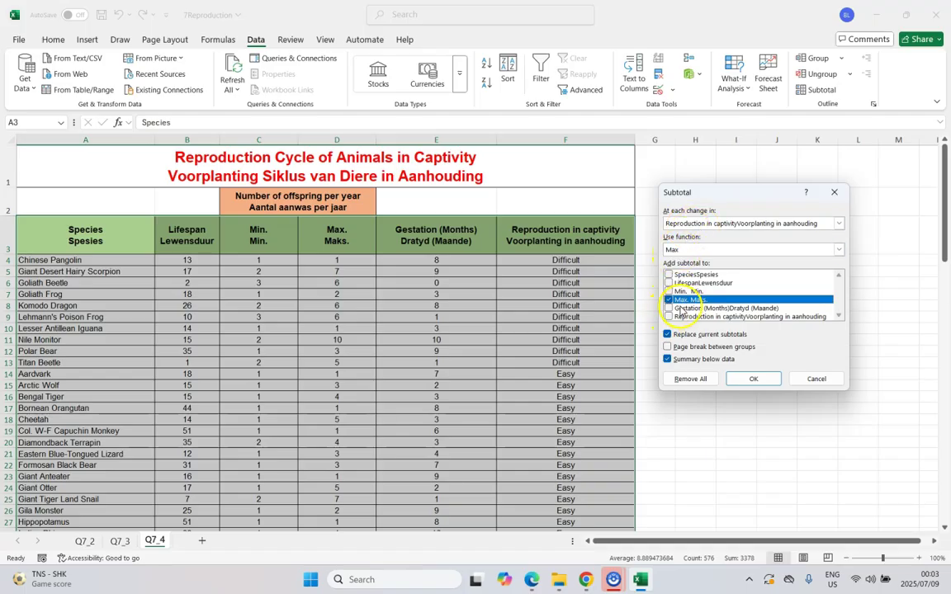
pyautogui.click(753, 379)
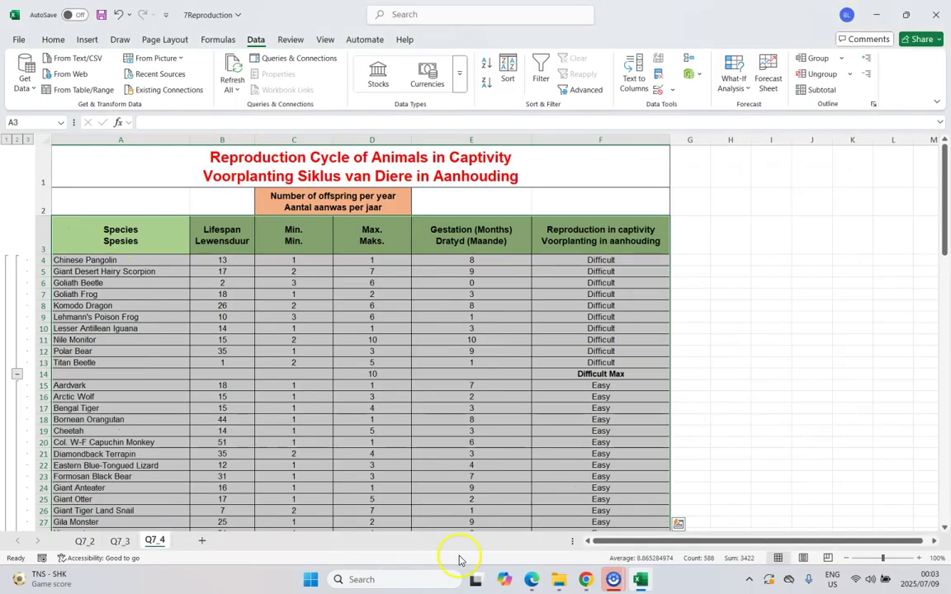
# Step: Compare the subtotalled worksheet with the question 7.4 target screenshot and examine the maximum rows of each reproduction category
pyautogui.click(529, 584)
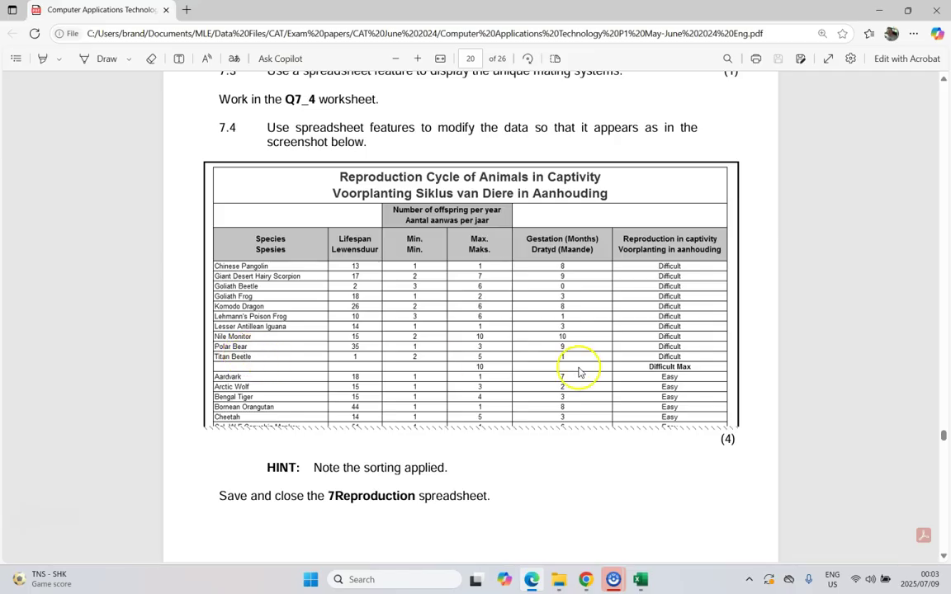
pyautogui.hotkey('alt', 'Tab')
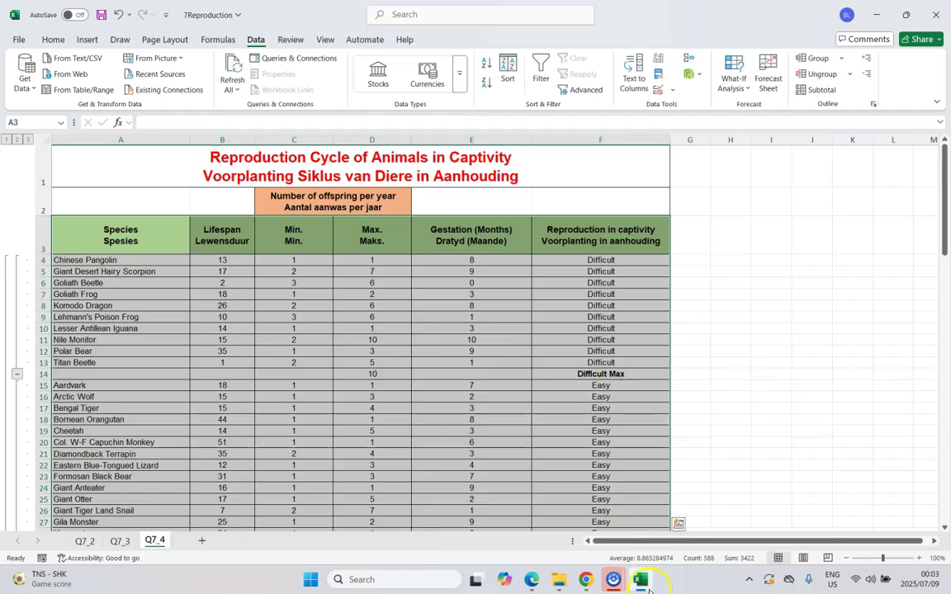
pyautogui.click(644, 583)
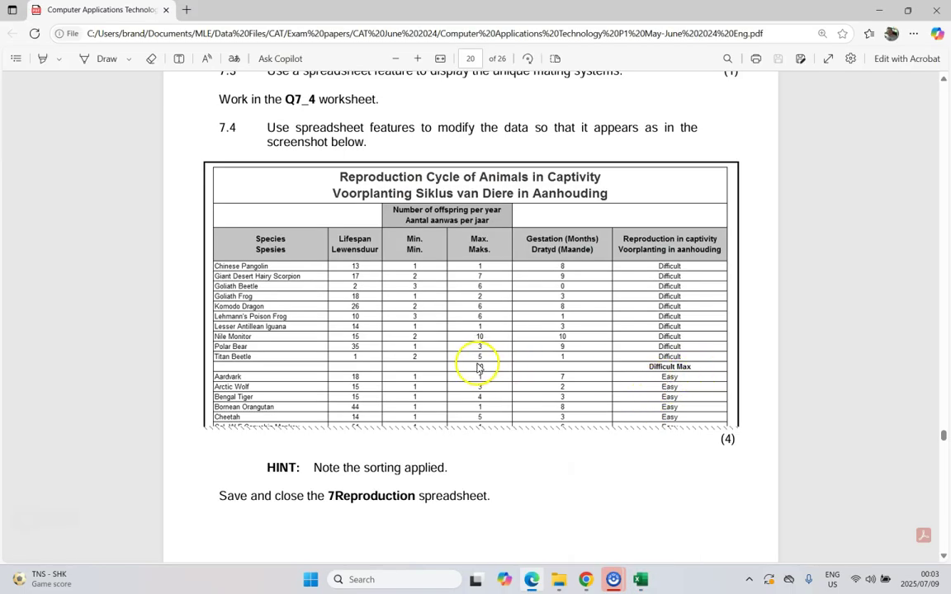
pyautogui.click(640, 580)
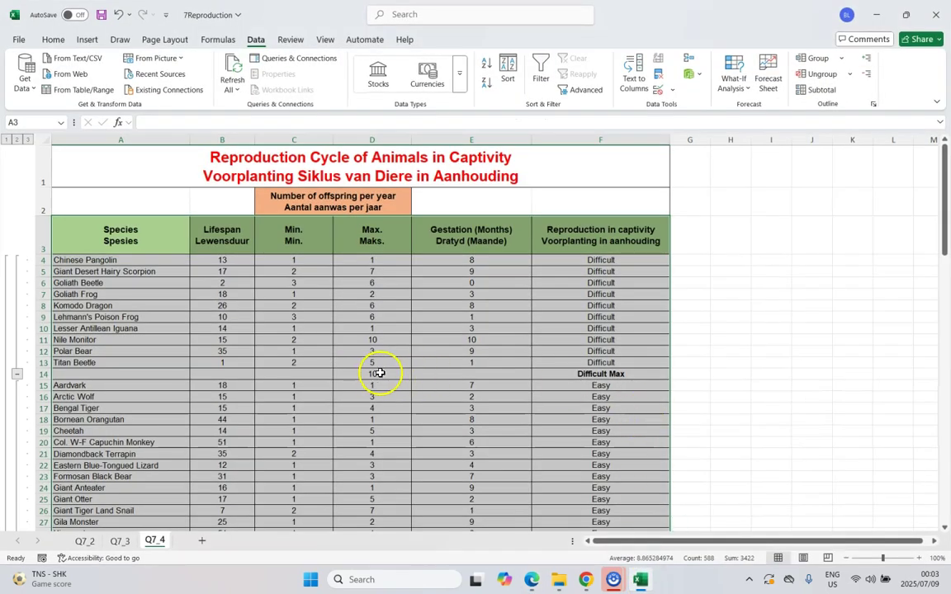
pyautogui.scroll(-1, 476, 389)
pyautogui.scroll(-5, 476, 388)
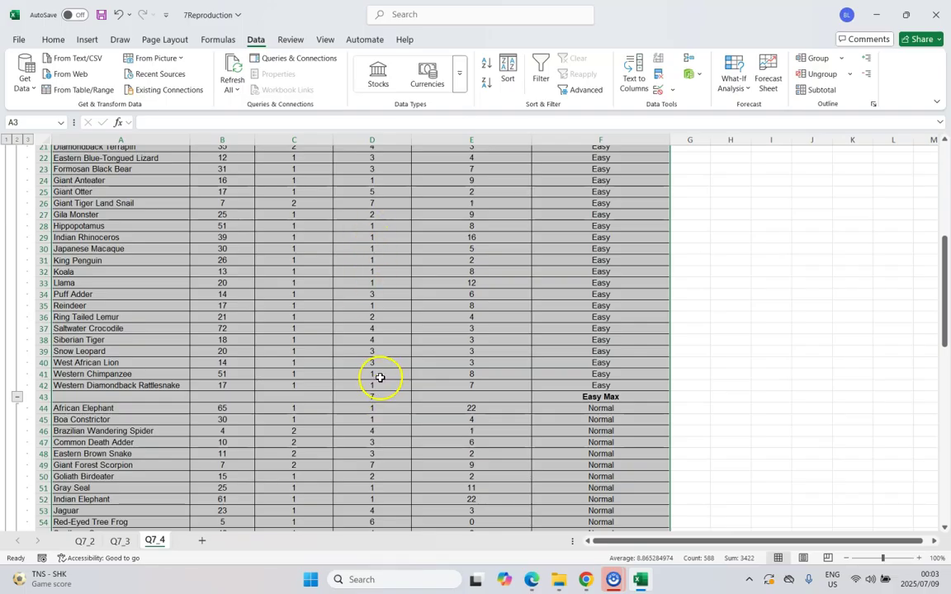
pyautogui.scroll(7, 380, 377)
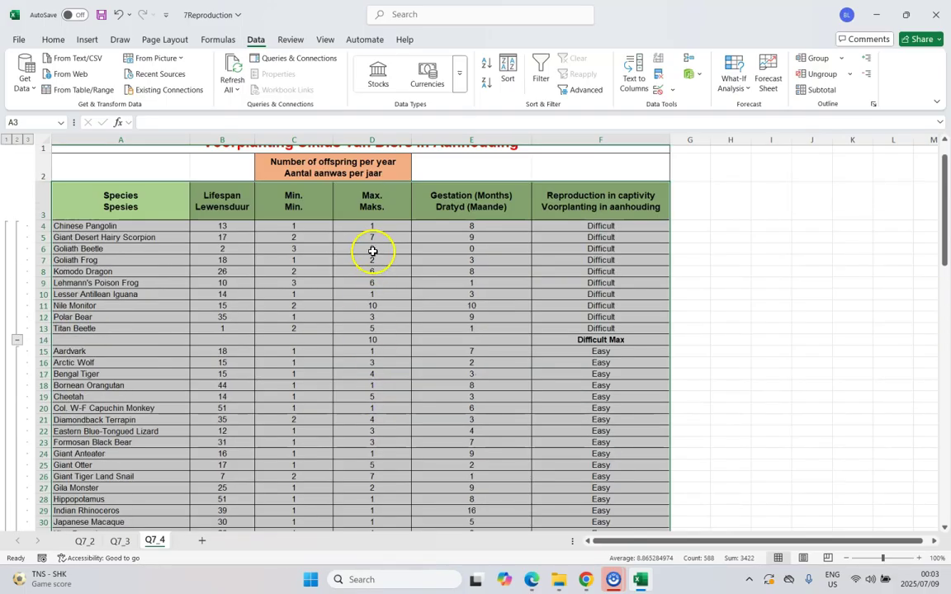
pyautogui.scroll(-10, 397, 395)
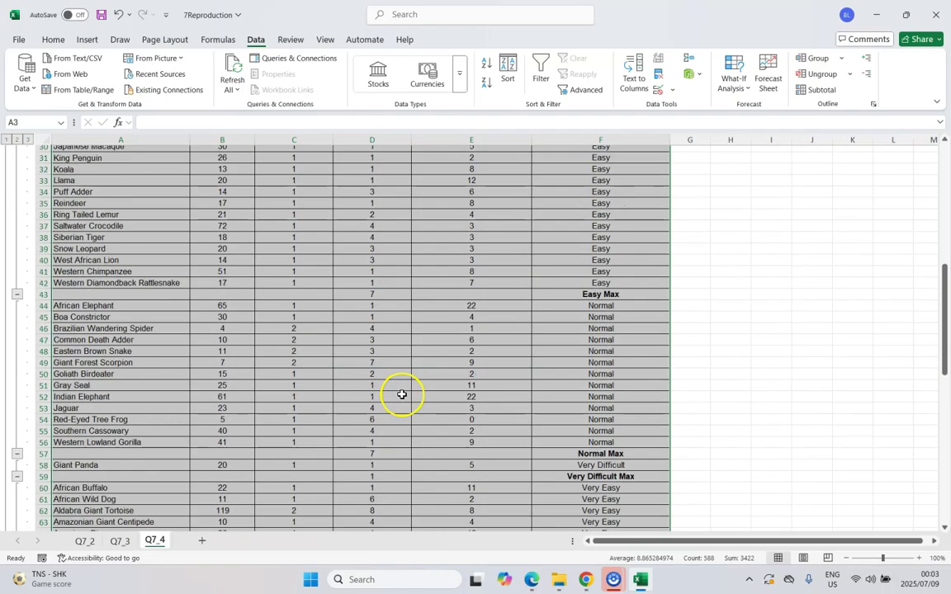
pyautogui.scroll(4, 400, 396)
pyautogui.scroll(6, 393, 395)
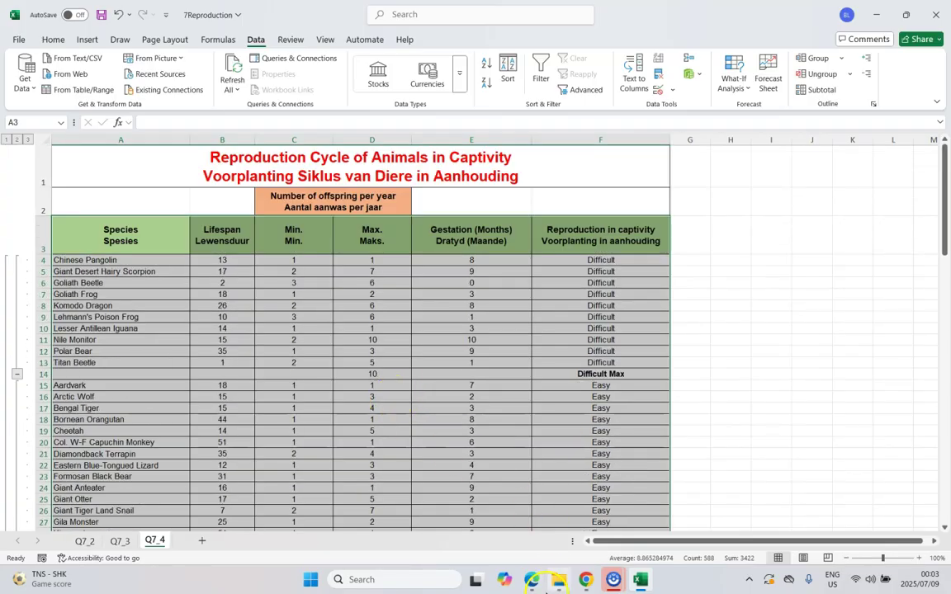
# Step: Check the closing instruction of question 7.4 in the exam paper, and save and close the 7Reproduction workbook
pyautogui.click(531, 579)
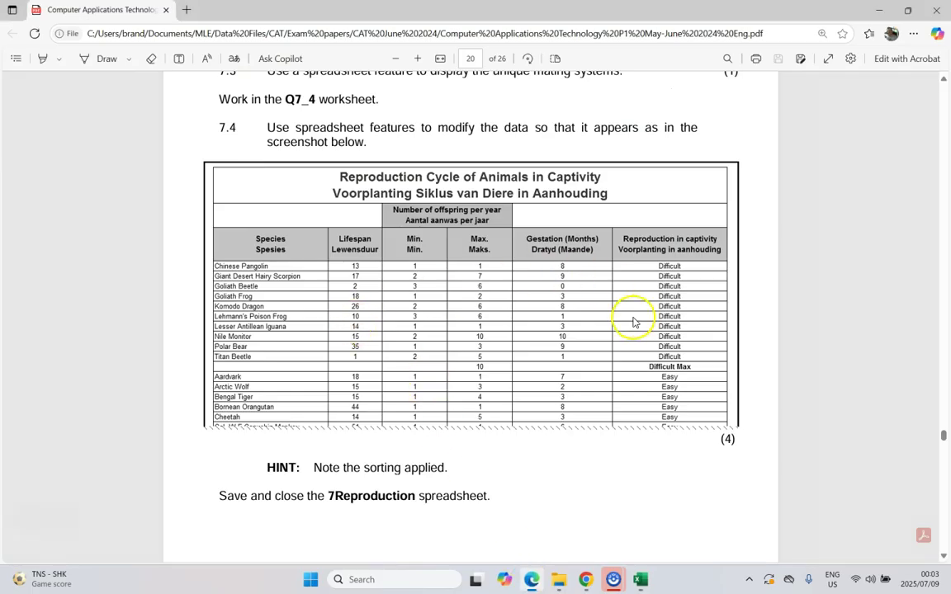
pyautogui.click(640, 579)
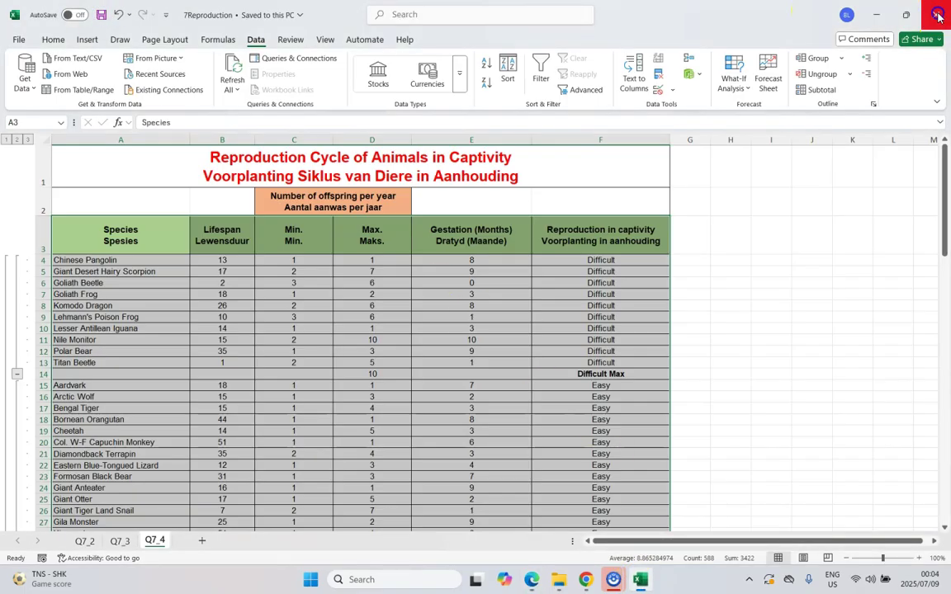
pyautogui.click(938, 16)
# Step: Open the 7AccessCard document from the exam folder in Word and read the question 7.5 instructions
pyautogui.scroll(-5, 509, 317)
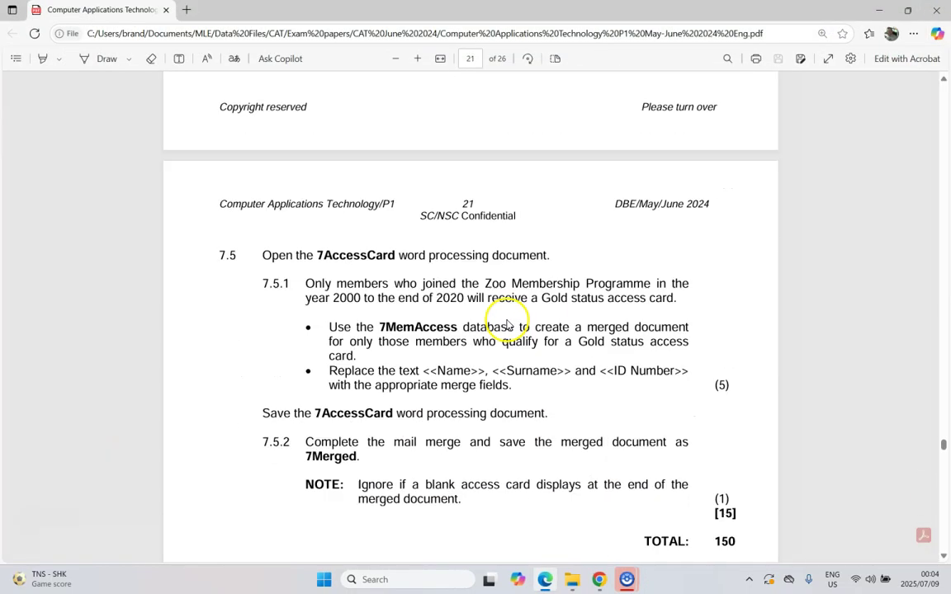
pyautogui.scroll(-1, 506, 321)
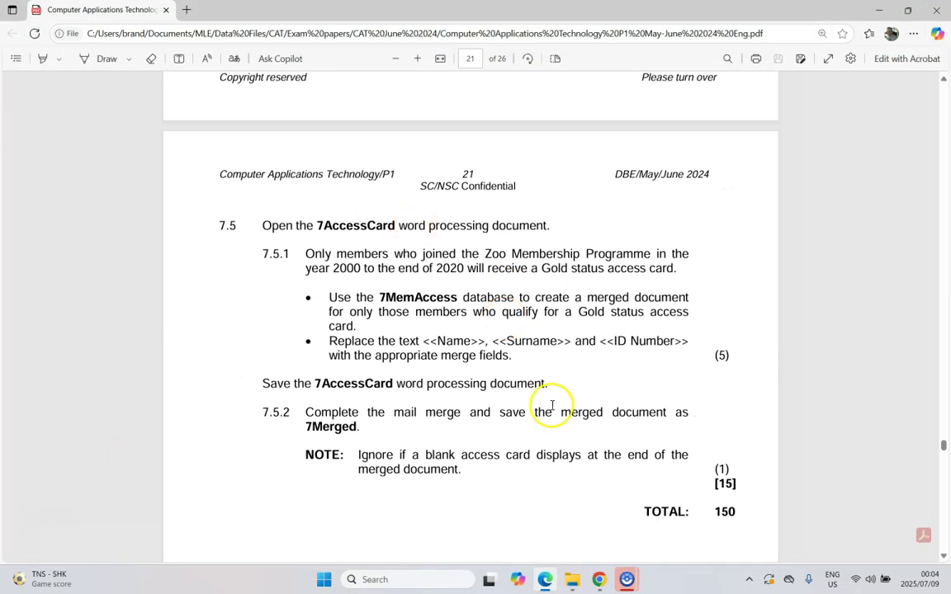
pyautogui.click(572, 579)
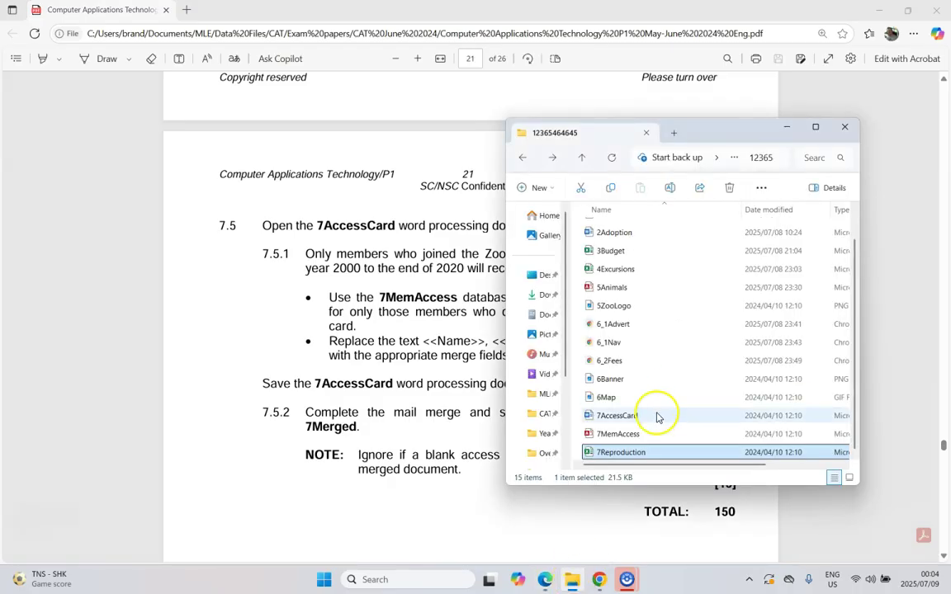
pyautogui.doubleClick(656, 418)
pyautogui.click(405, 261)
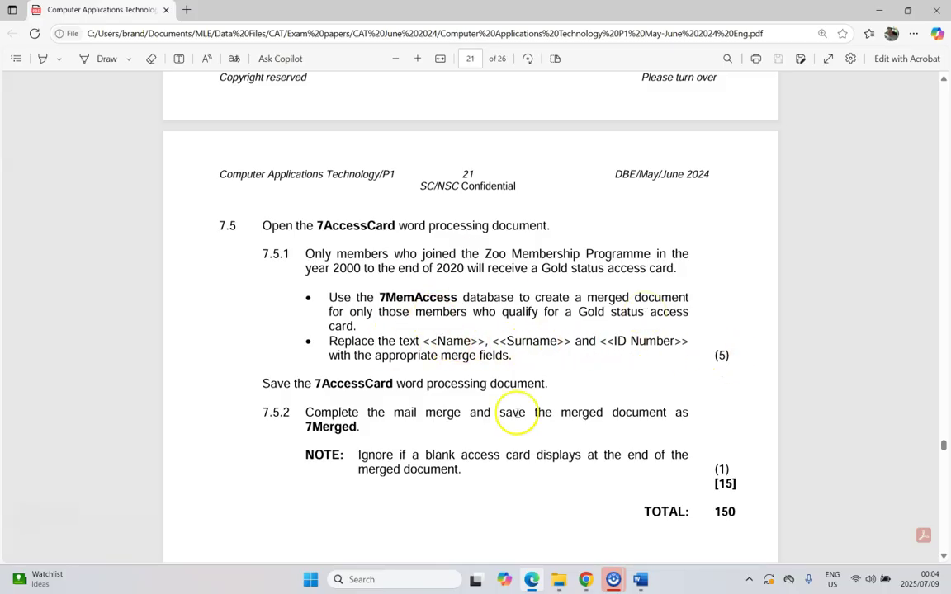
pyautogui.moveTo(641, 583)
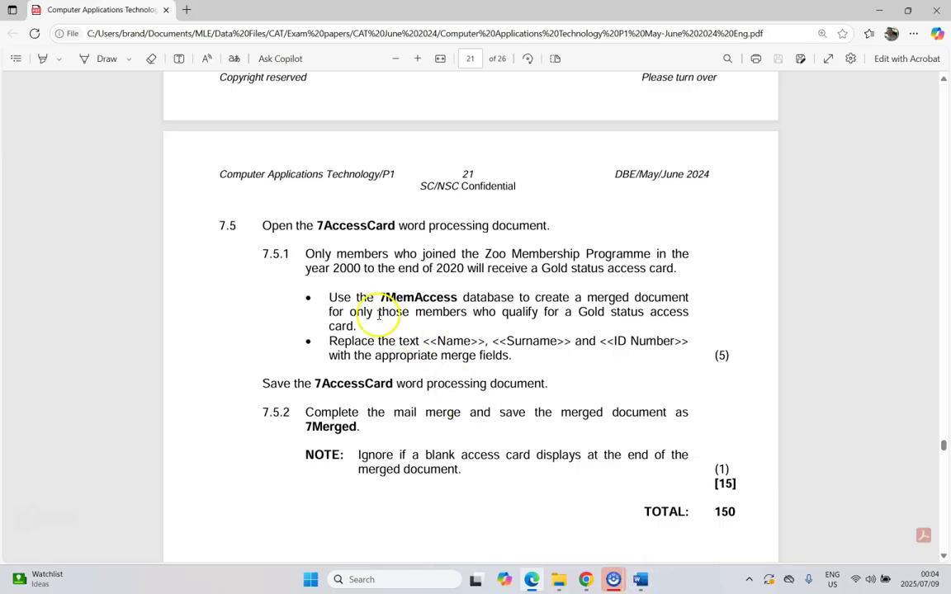
pyautogui.click(641, 581)
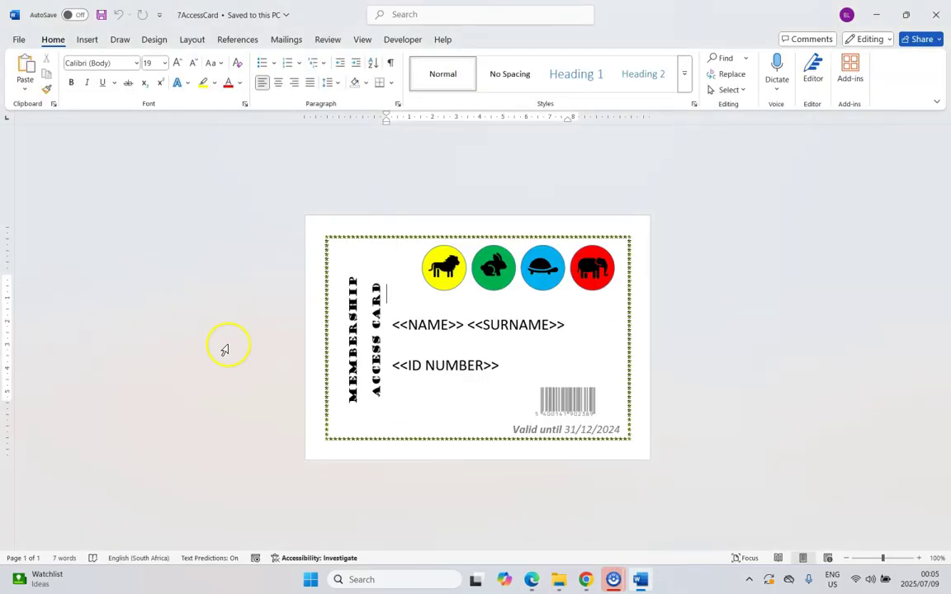
# Step: Start a Letters mail merge in 7AccessCard and use the existing 7MemAccess database as the recipient list
pyautogui.click(286, 39)
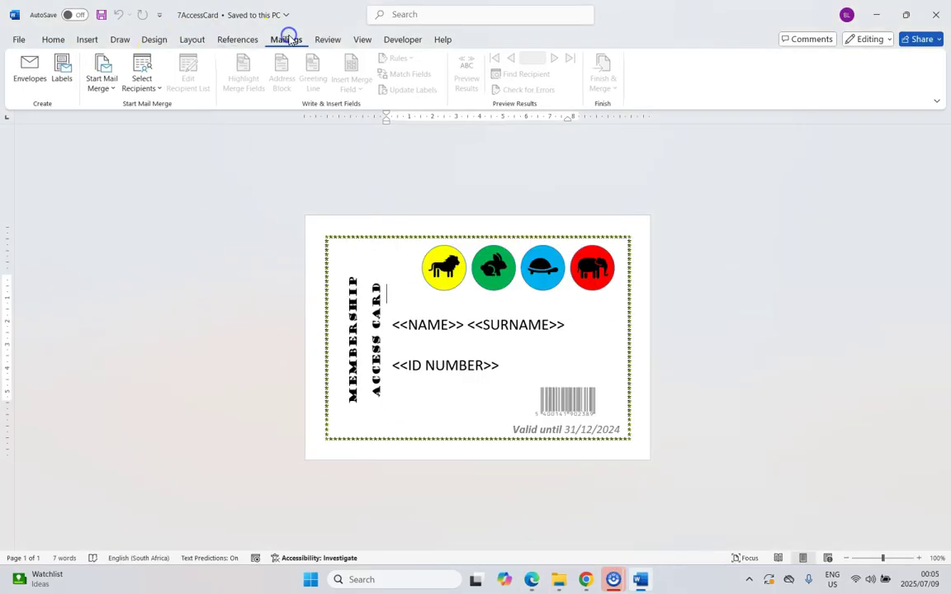
pyautogui.click(113, 89)
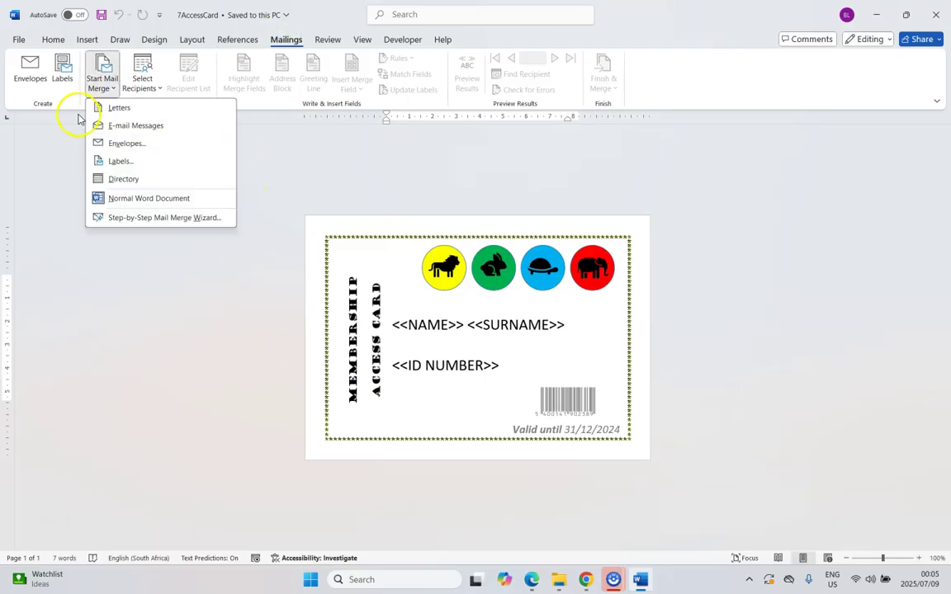
pyautogui.click(130, 111)
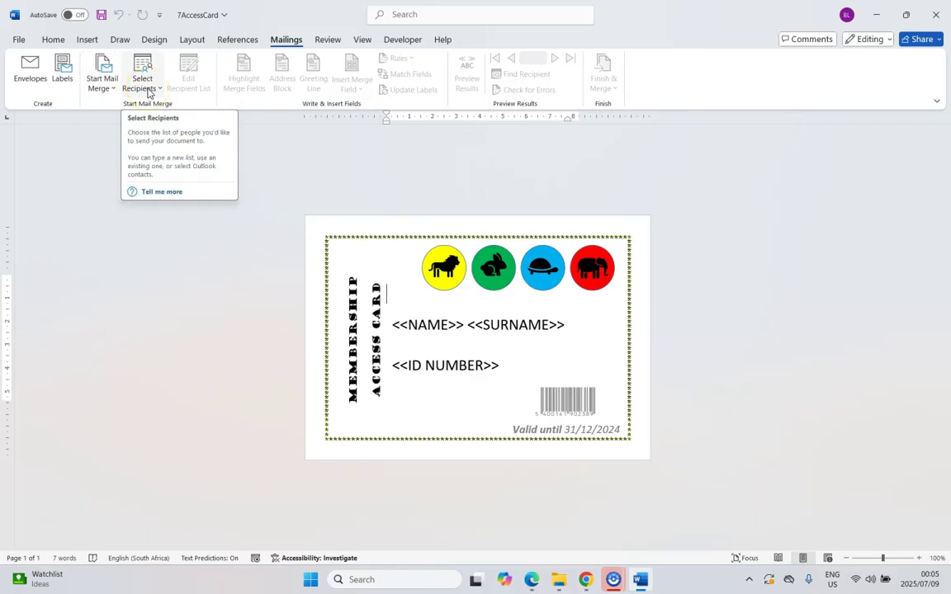
pyautogui.click(150, 93)
pyautogui.click(165, 126)
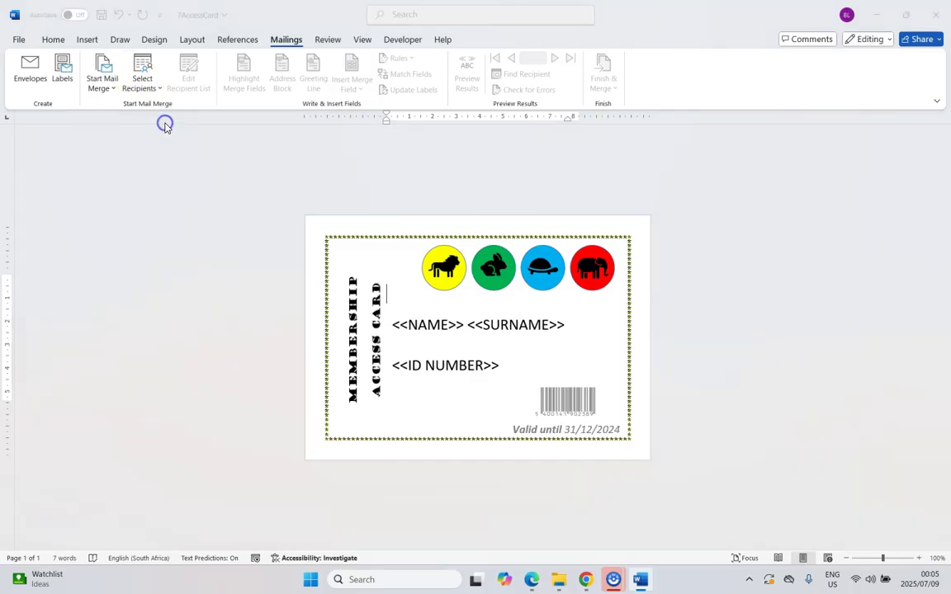
pyautogui.scroll(-3, 276, 248)
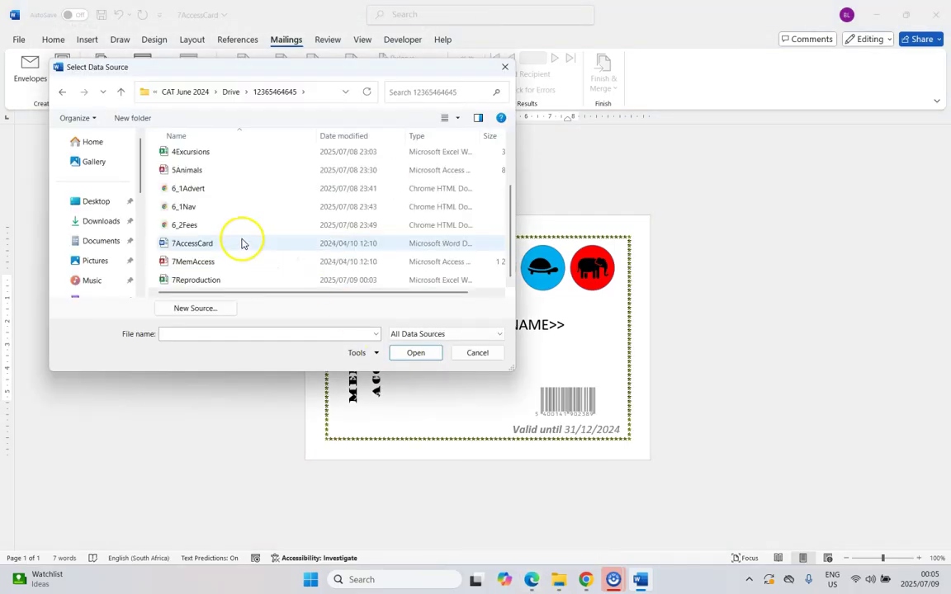
pyautogui.click(189, 262)
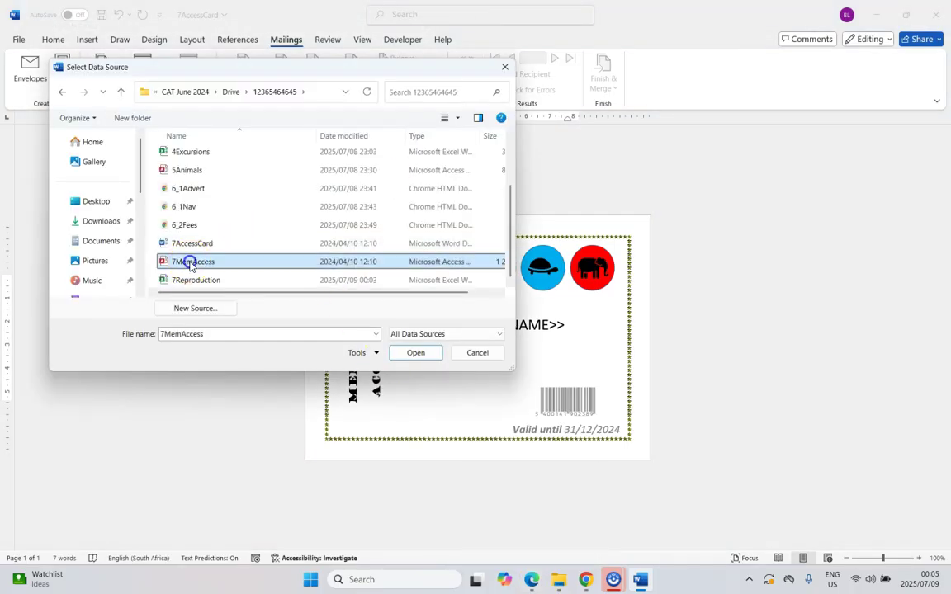
pyautogui.click(416, 355)
# Step: Open the merge recipient list for editing and compare its DateJoined column with the joining period in question 7.5.1
pyautogui.hotkey('alt', 'Tab')
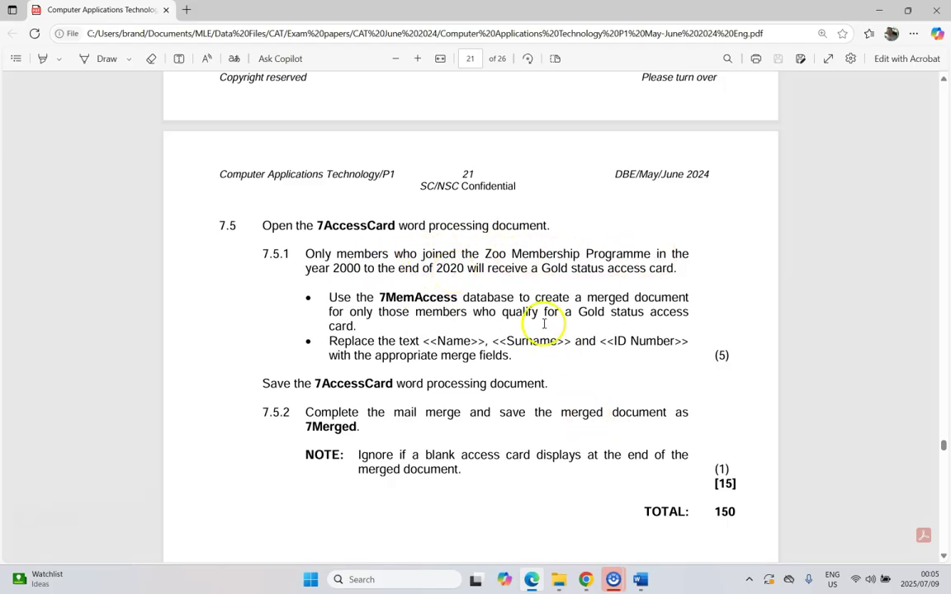
pyautogui.click(568, 498)
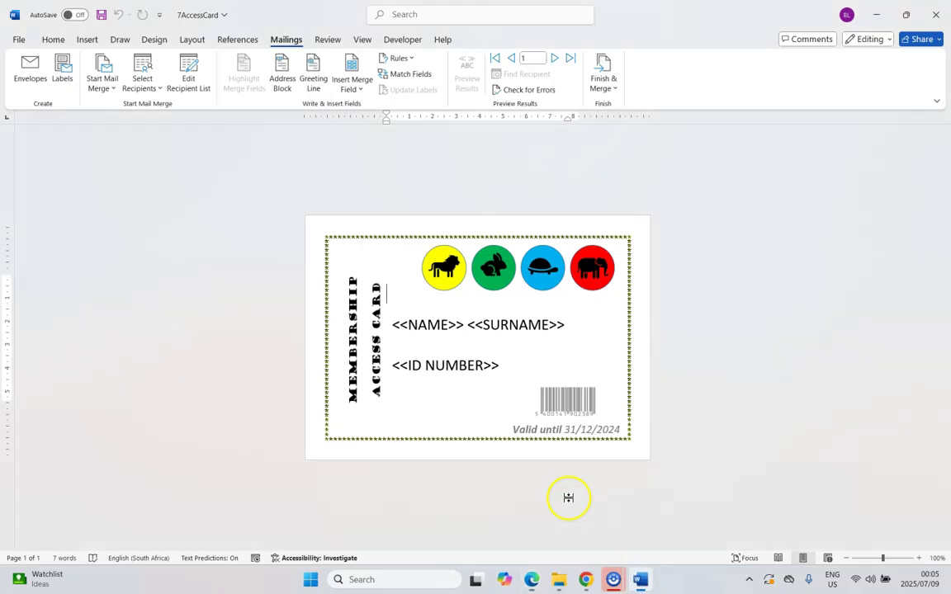
pyautogui.click(190, 83)
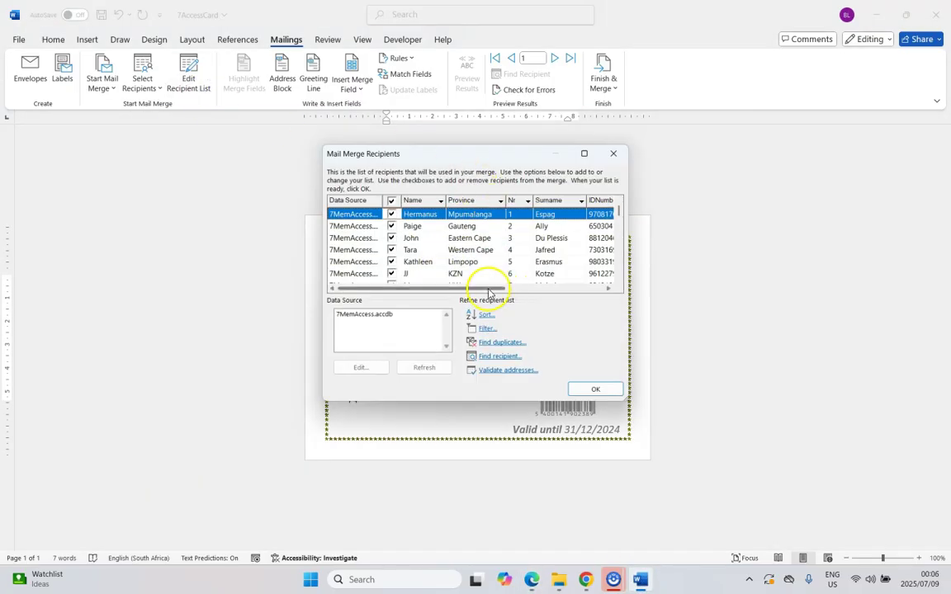
pyautogui.moveTo(487, 287); pyautogui.dragTo(588, 291)
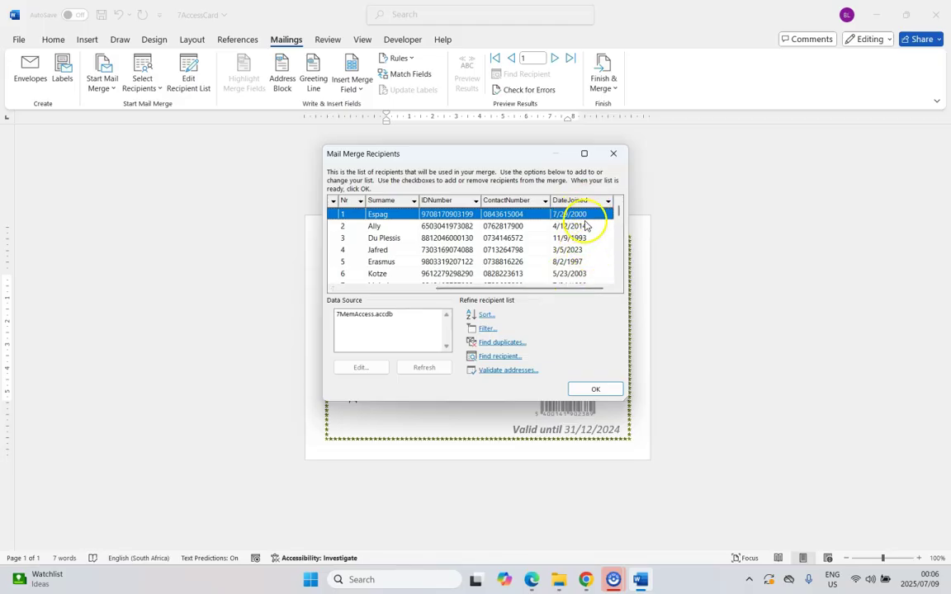
pyautogui.hotkey('alt', 'Tab')
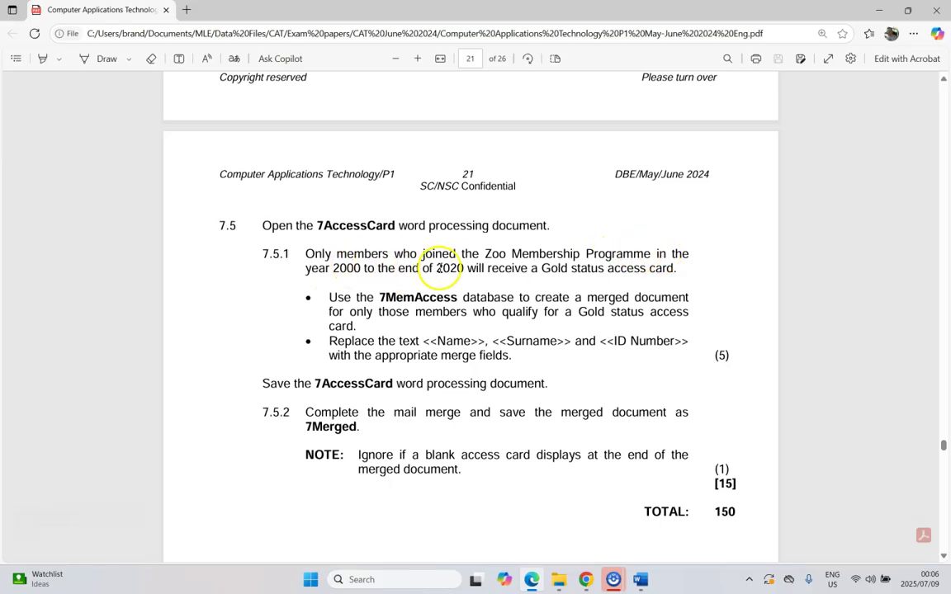
pyautogui.click(642, 577)
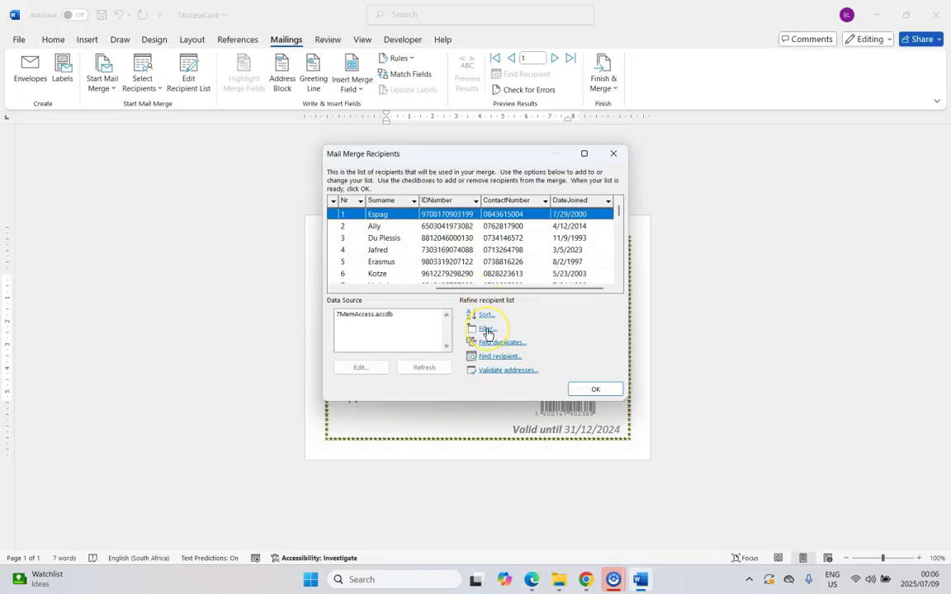
# Step: Add a recipient filter condition for DateJoined greater than or equal to 2000/01/01
pyautogui.click(486, 329)
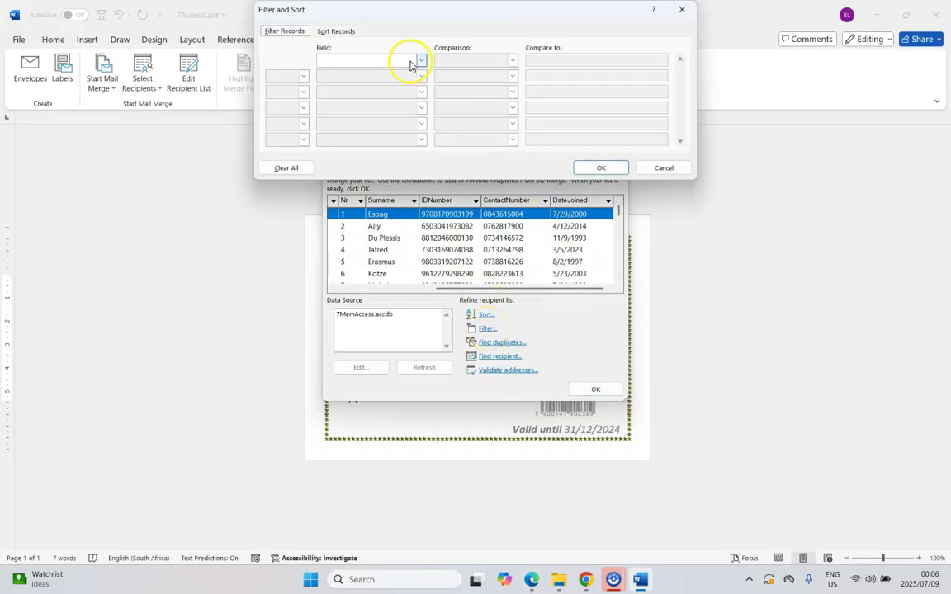
pyautogui.click(420, 60)
pyautogui.scroll(-1, 367, 109)
pyautogui.click(367, 108)
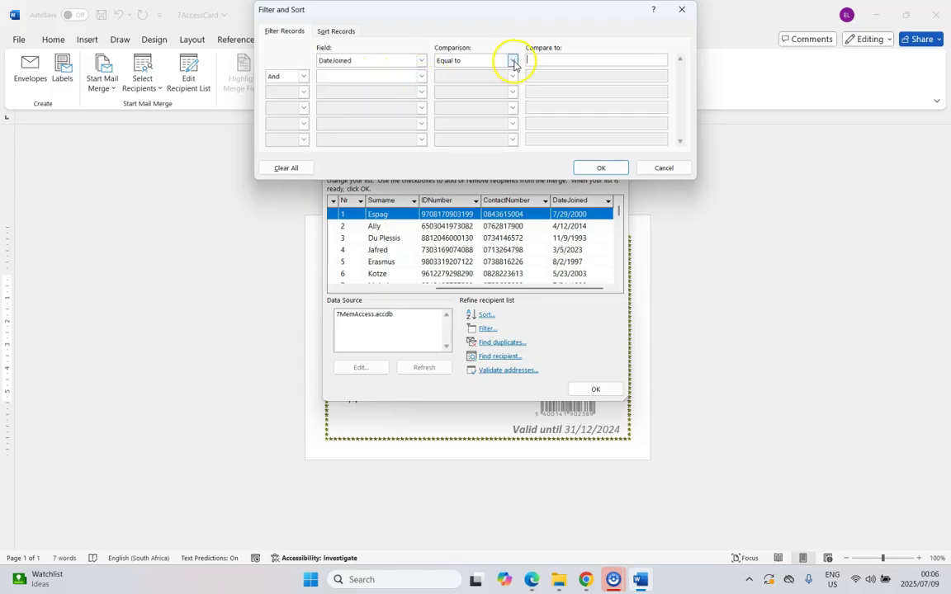
pyautogui.click(511, 60)
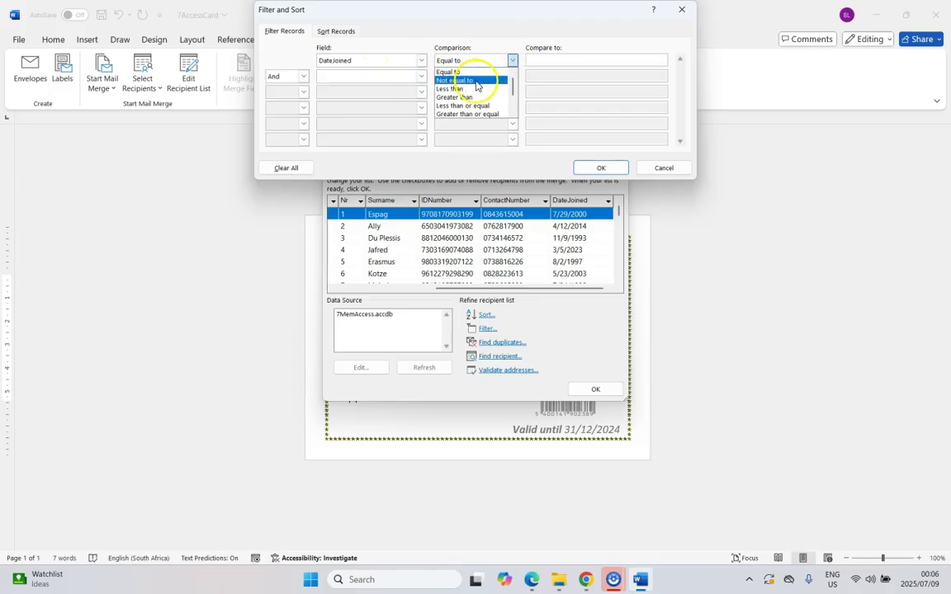
pyautogui.click(467, 115)
pyautogui.hotkey('alt', 'Tab')
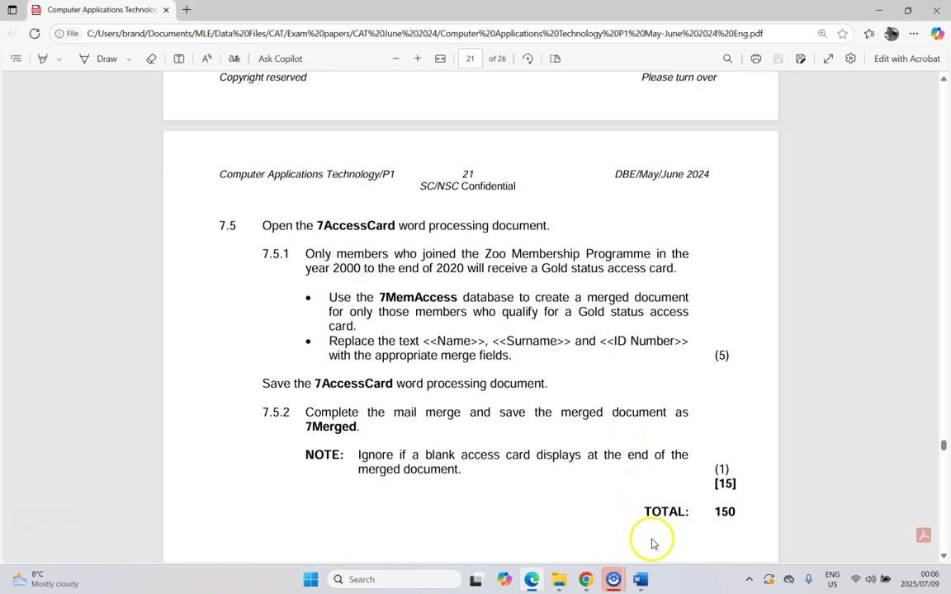
pyautogui.hotkey('alt', 'Tab')
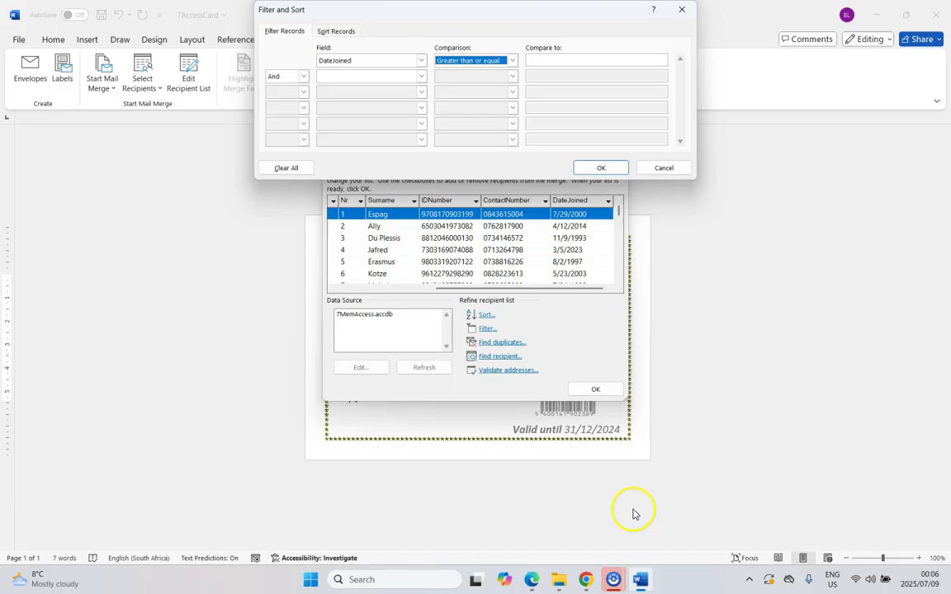
pyautogui.click(533, 62)
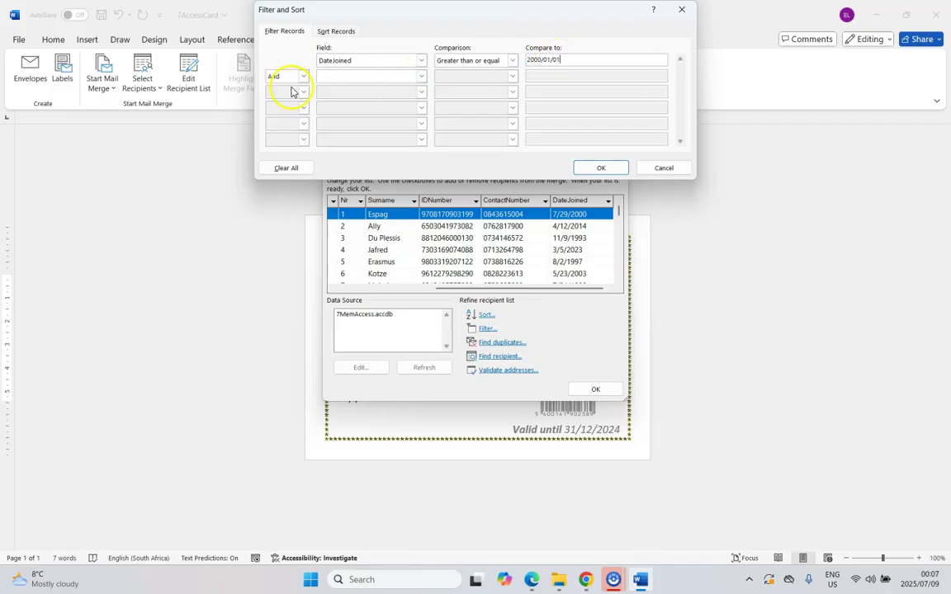
pyautogui.click(512, 60)
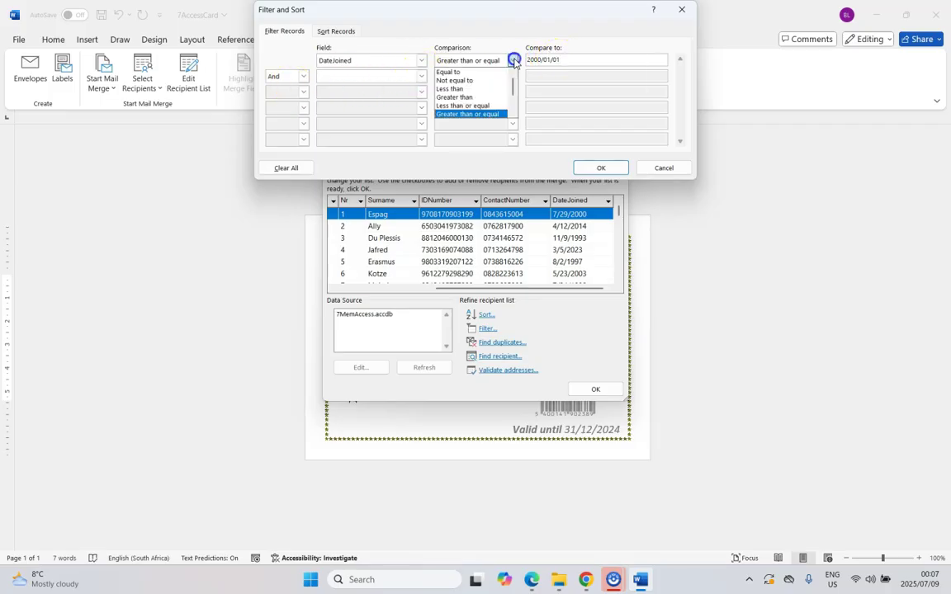
pyautogui.click(513, 60)
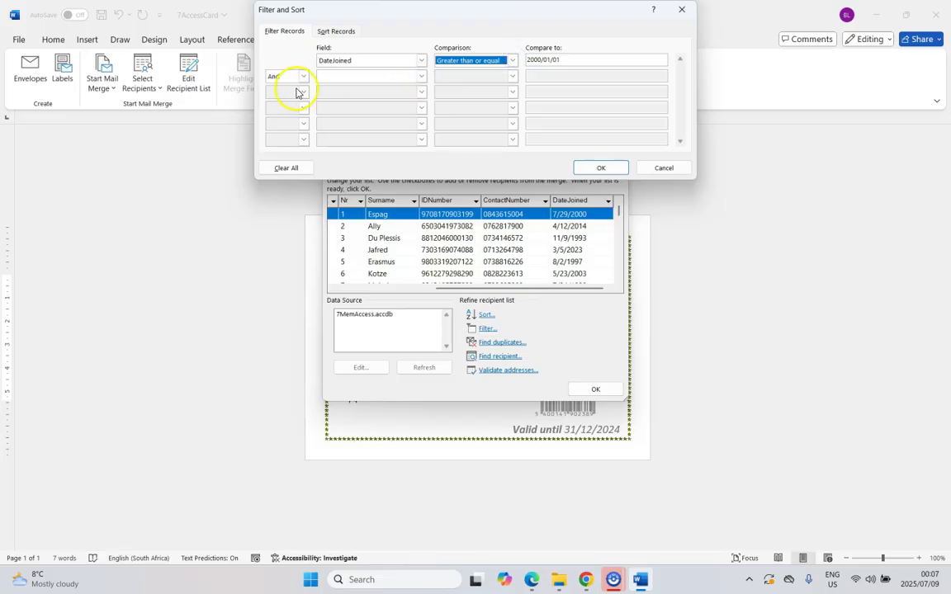
# Step: Add an And condition for DateJoined less than or equal to 2020/12/31, apply the filter and examine the remaining recipients' joining dates
pyautogui.click(420, 76)
pyautogui.scroll(-2, 379, 116)
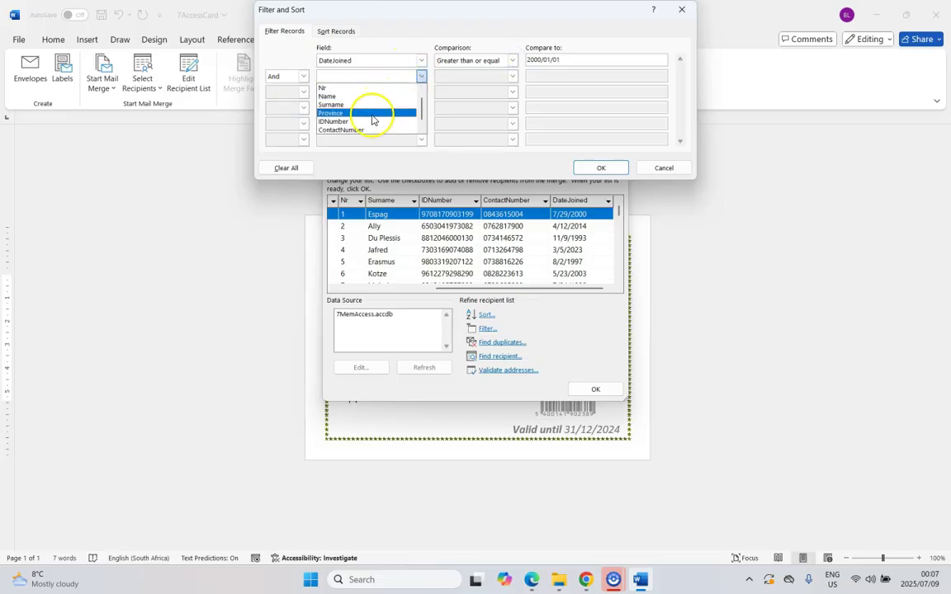
pyautogui.click(350, 129)
pyautogui.click(511, 76)
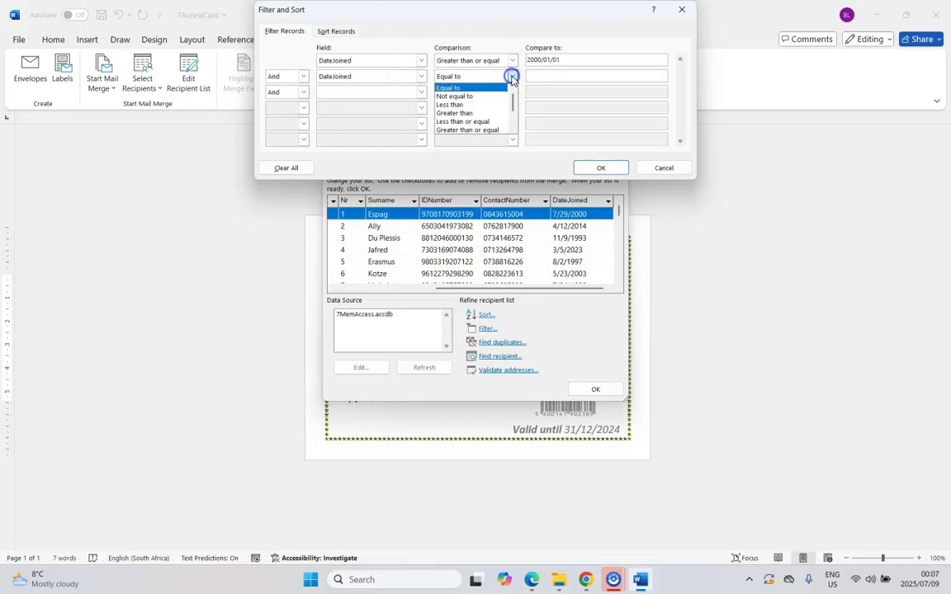
pyautogui.click(480, 118)
pyautogui.hotkey('alt', 'Tab')
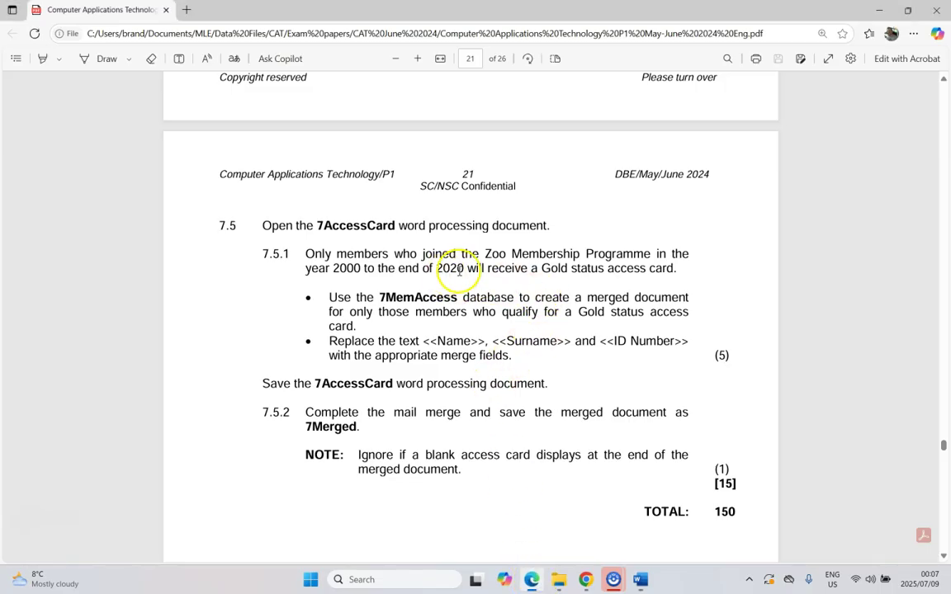
pyautogui.click(640, 579)
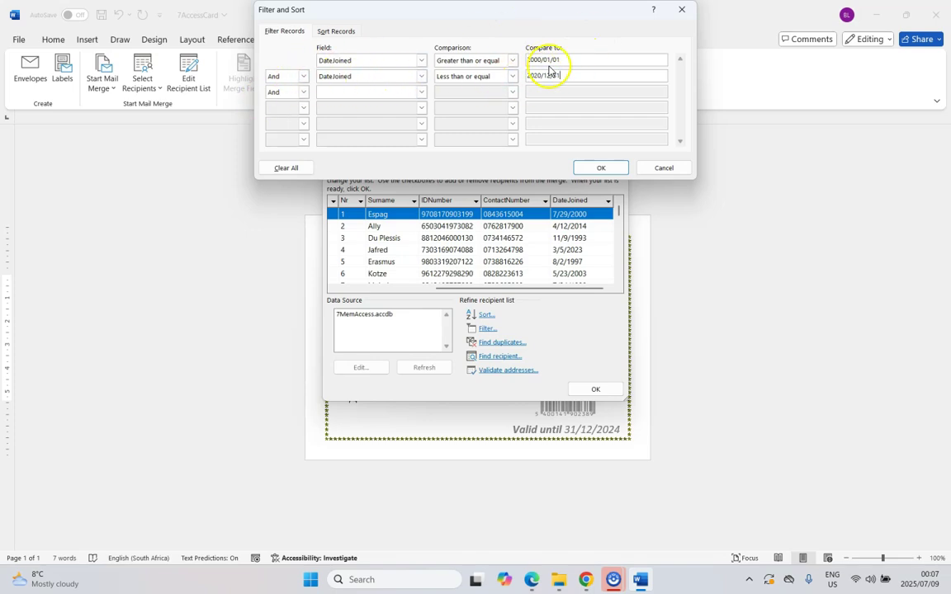
pyautogui.click(607, 168)
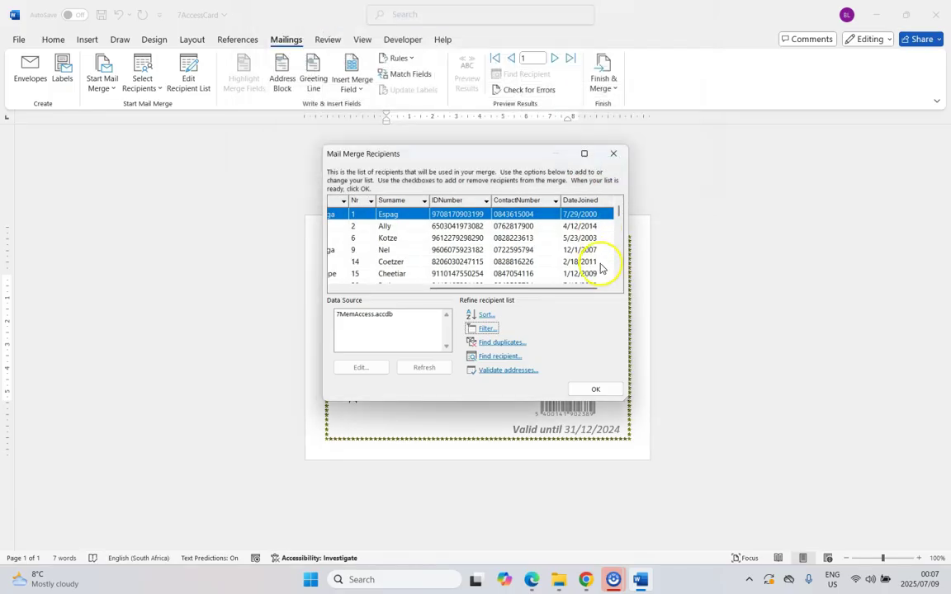
pyautogui.scroll(-10, 580, 272)
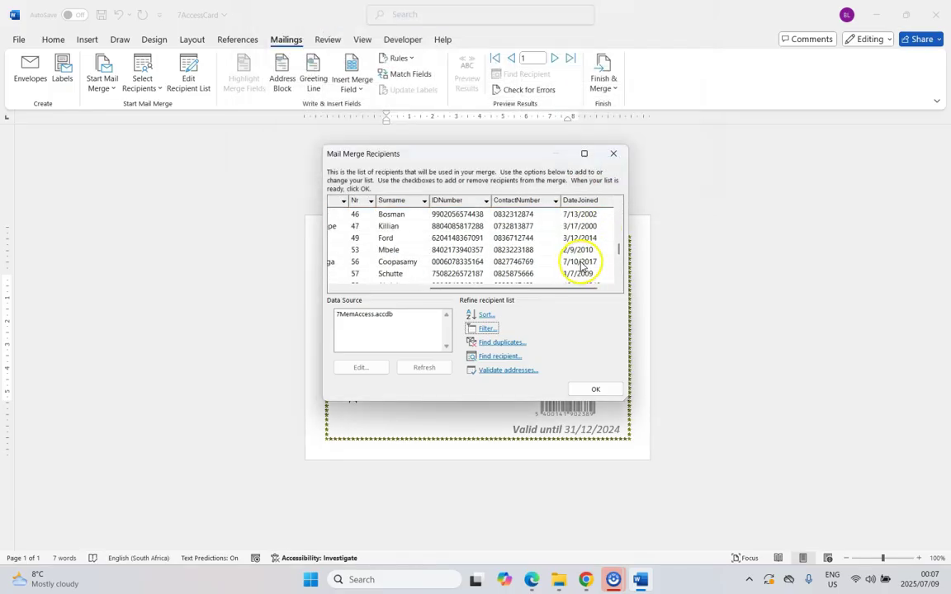
pyautogui.scroll(3, 580, 268)
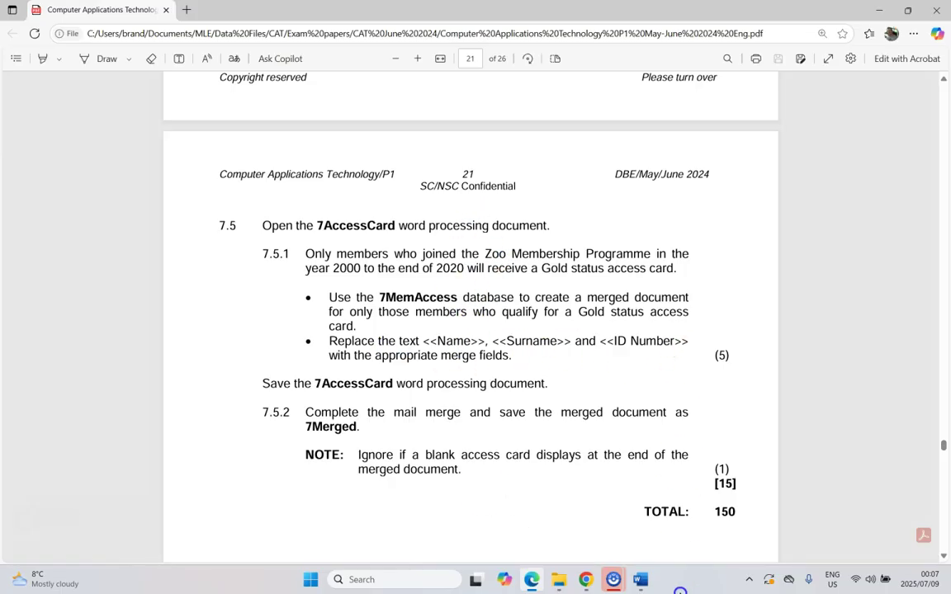
# Step: Switch to 7AccessCard in Word and replace the <<NAME>> and <<SURNAME>> placeholders with the Name and Surname merge fields
pyautogui.click(643, 584)
pyautogui.moveTo(393, 324); pyautogui.dragTo(462, 326)
pyautogui.click(359, 89)
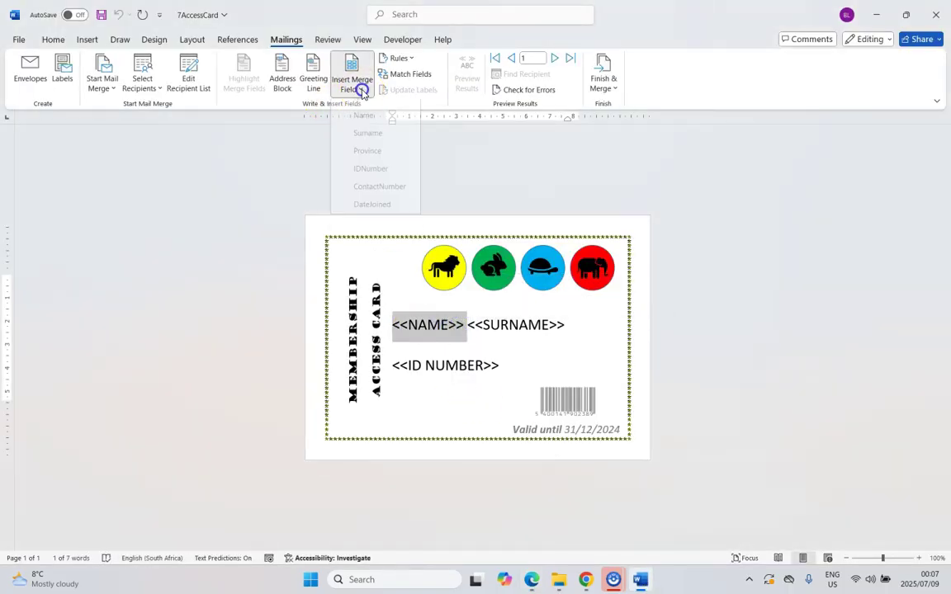
pyautogui.click(364, 125)
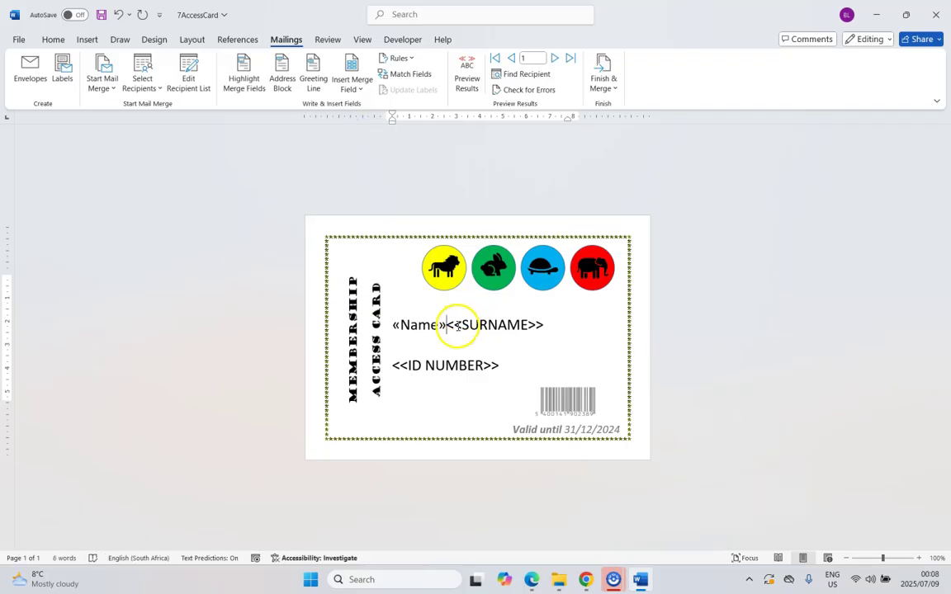
pyautogui.moveTo(450, 325); pyautogui.dragTo(547, 325)
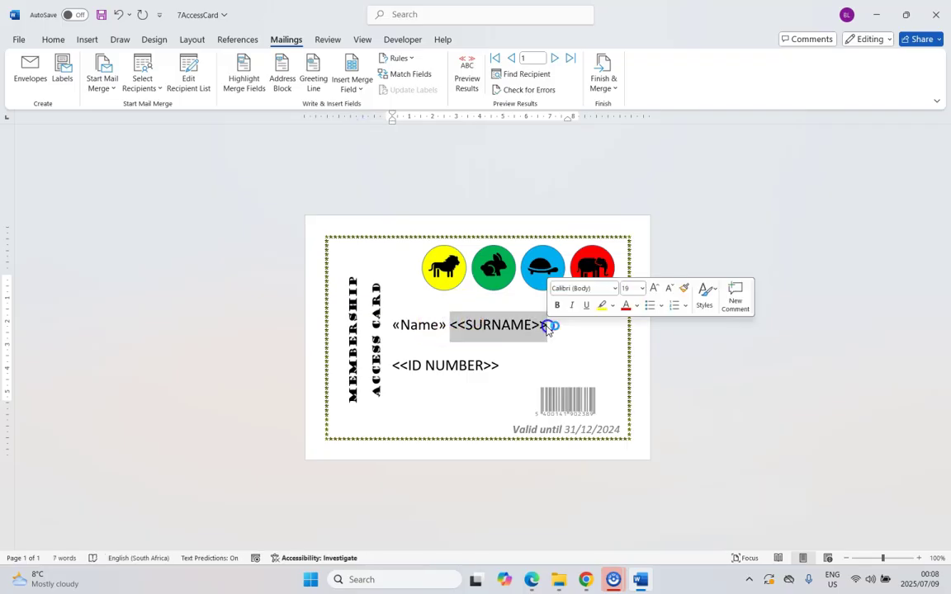
pyautogui.click(363, 90)
pyautogui.click(367, 142)
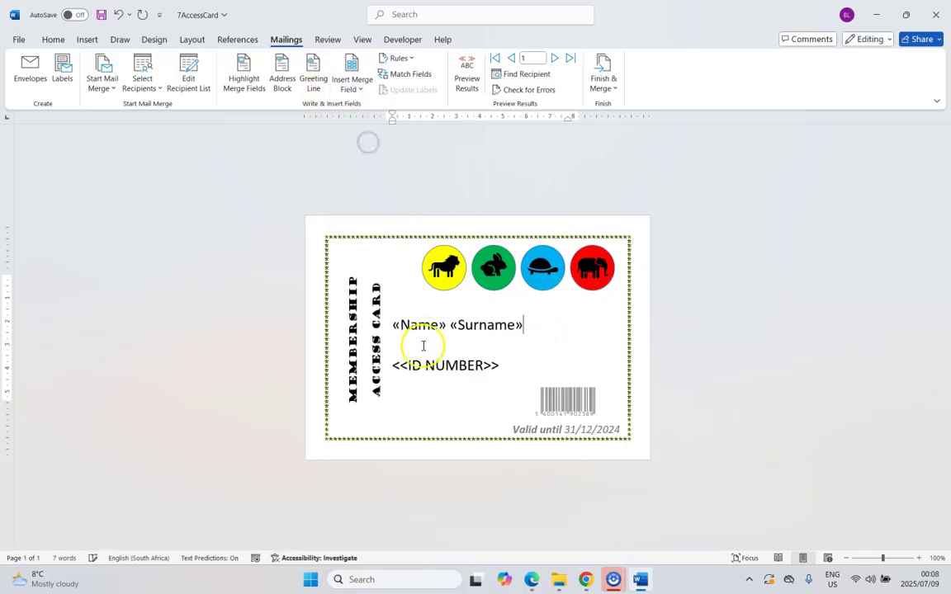
# Step: Replace the <<ID NUMBER>> placeholder with the IDNumber merge field and preview the merge results on the card
pyautogui.moveTo(405, 366); pyautogui.dragTo(494, 367)
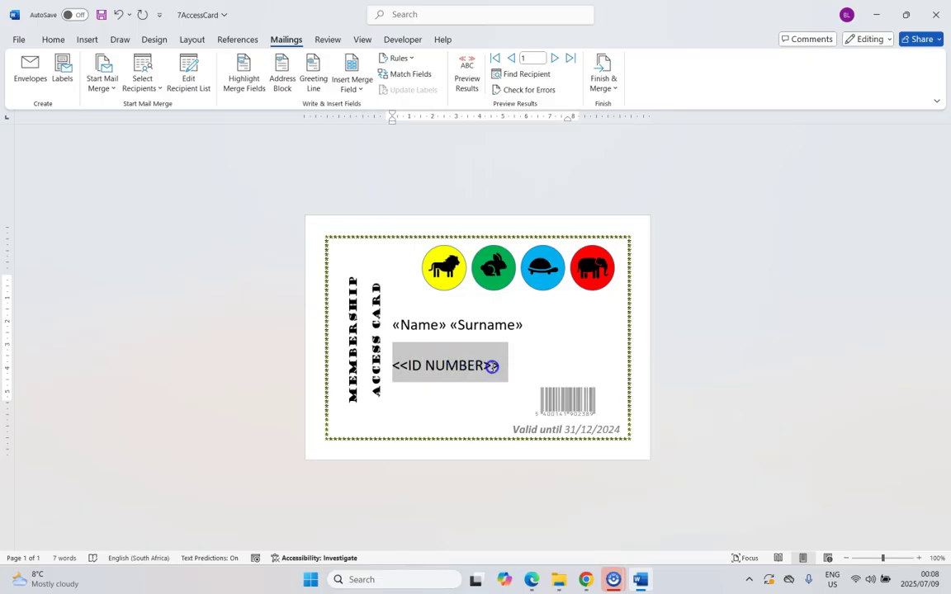
pyautogui.click(365, 90)
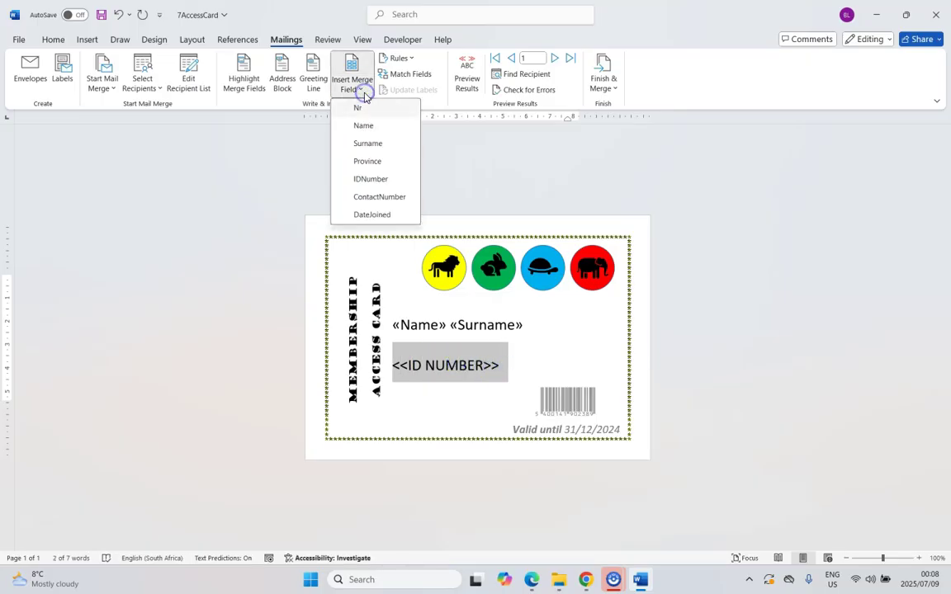
pyautogui.click(381, 179)
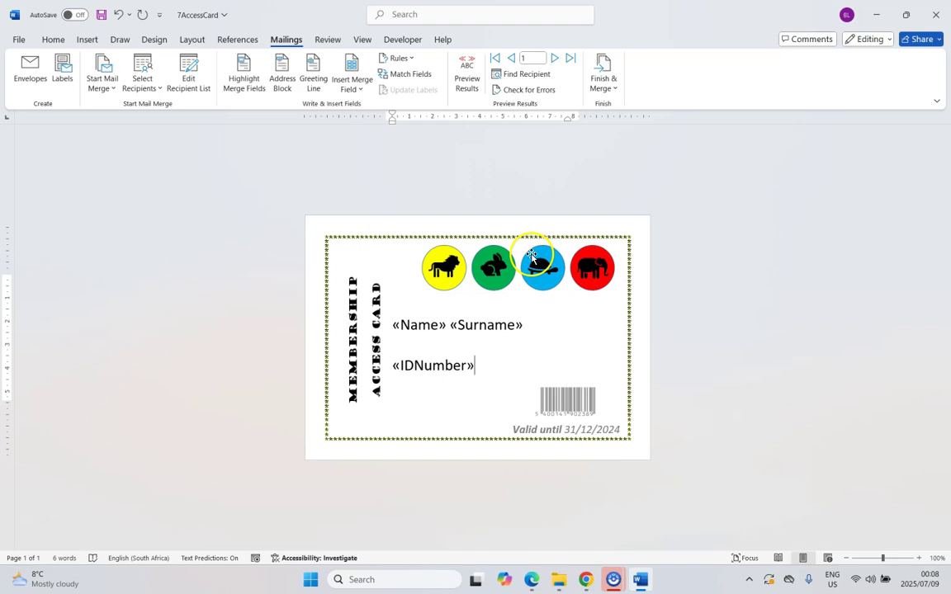
pyautogui.click(467, 86)
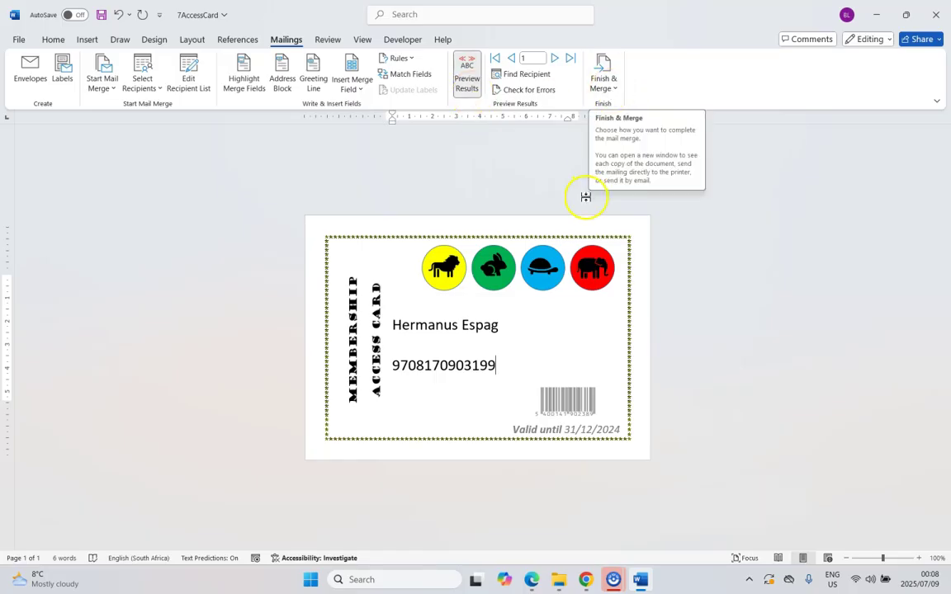
# Step: Check the saving instructions for question 7.5 in the exam paper and save the 7AccessCard document
pyautogui.hotkey('alt', 'Tab')
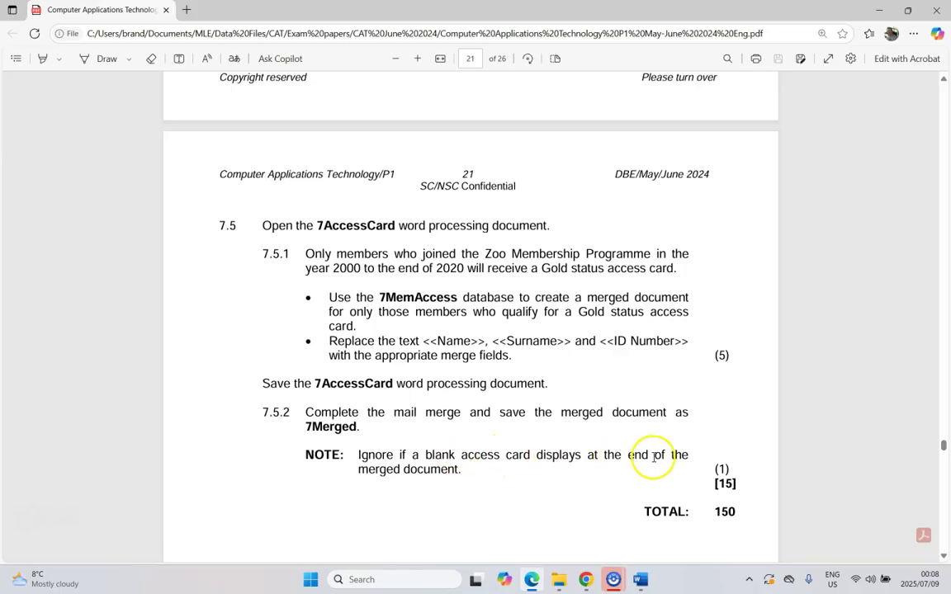
pyautogui.click(641, 580)
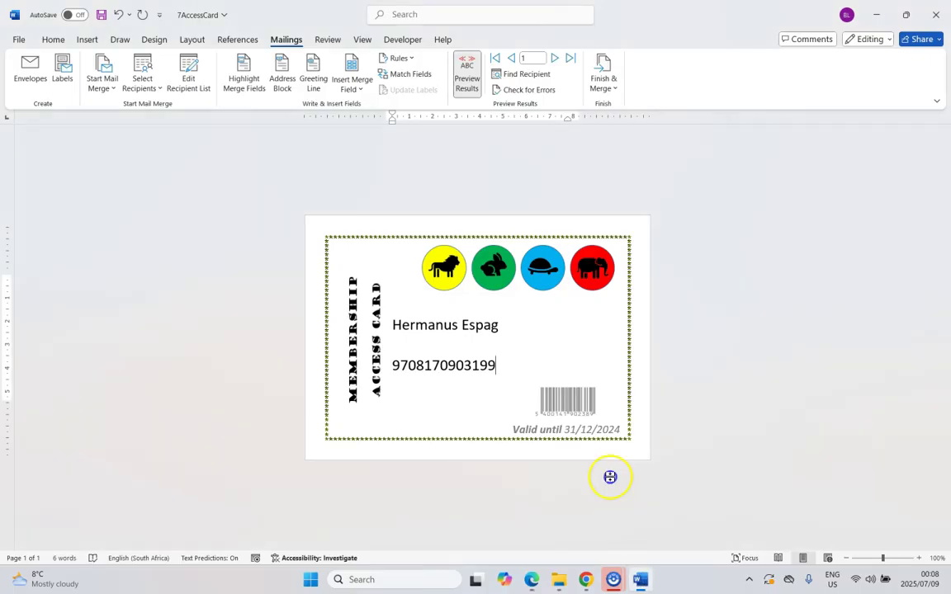
pyautogui.click(615, 87)
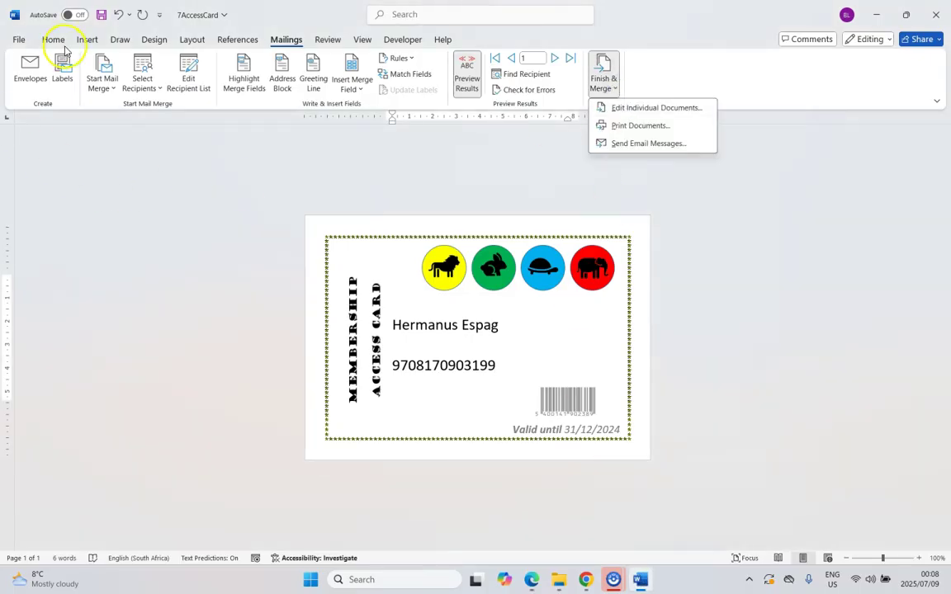
pyautogui.click(103, 17)
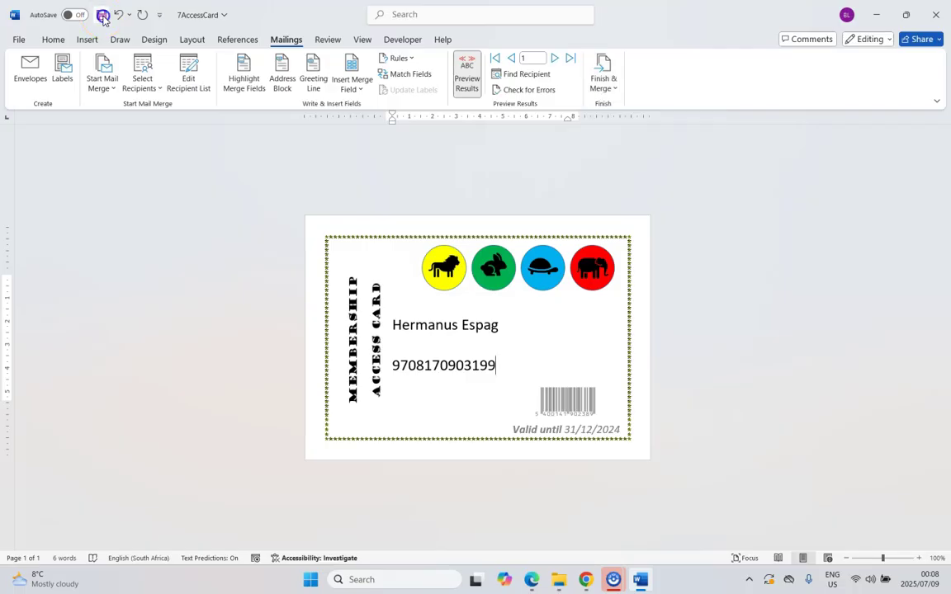
# Step: Merge all records into a new document of individual access cards and look through the cards to the end
pyautogui.click(614, 87)
pyautogui.click(627, 106)
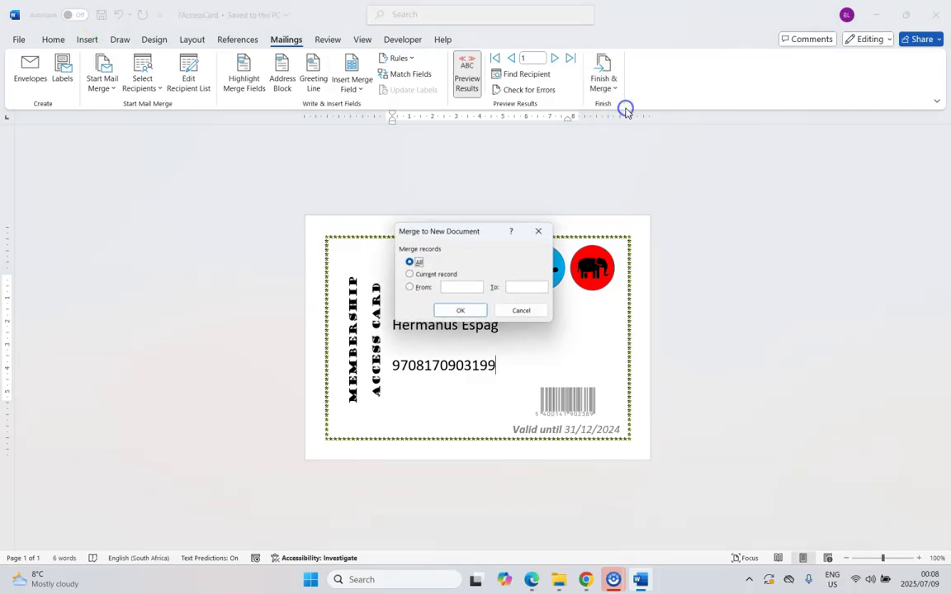
pyautogui.click(461, 312)
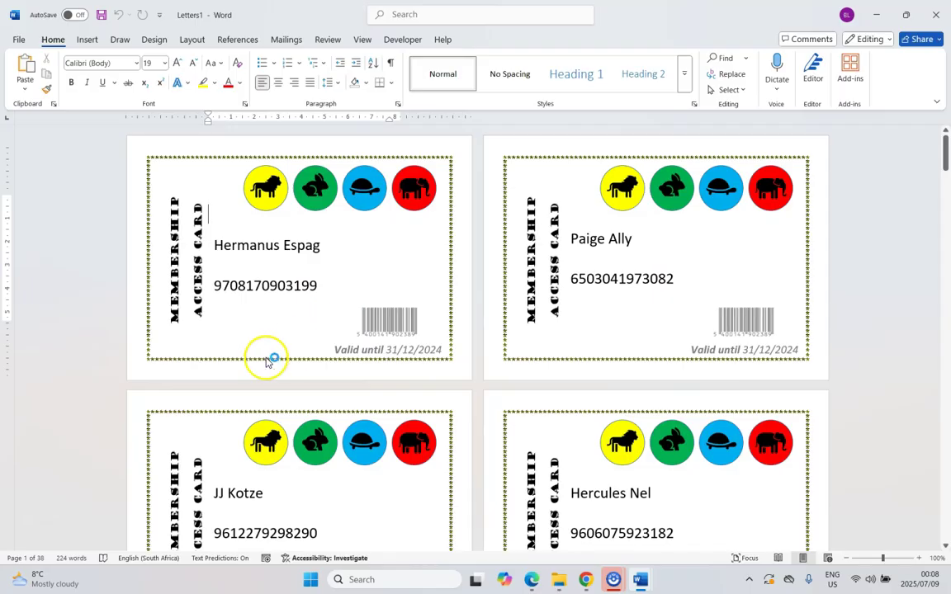
pyautogui.moveTo(944, 157); pyautogui.dragTo(946, 519)
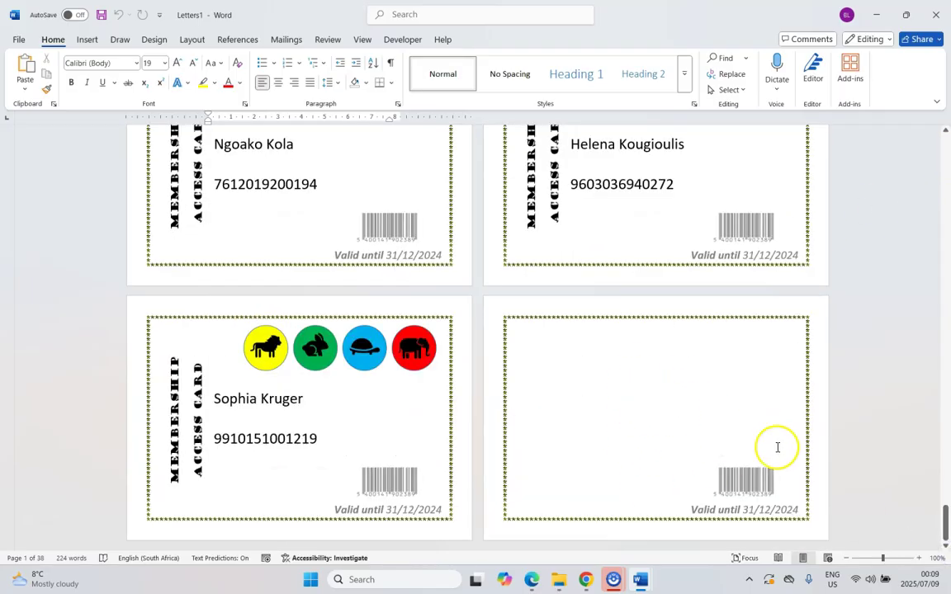
pyautogui.moveTo(945, 518); pyautogui.dragTo(946, 153)
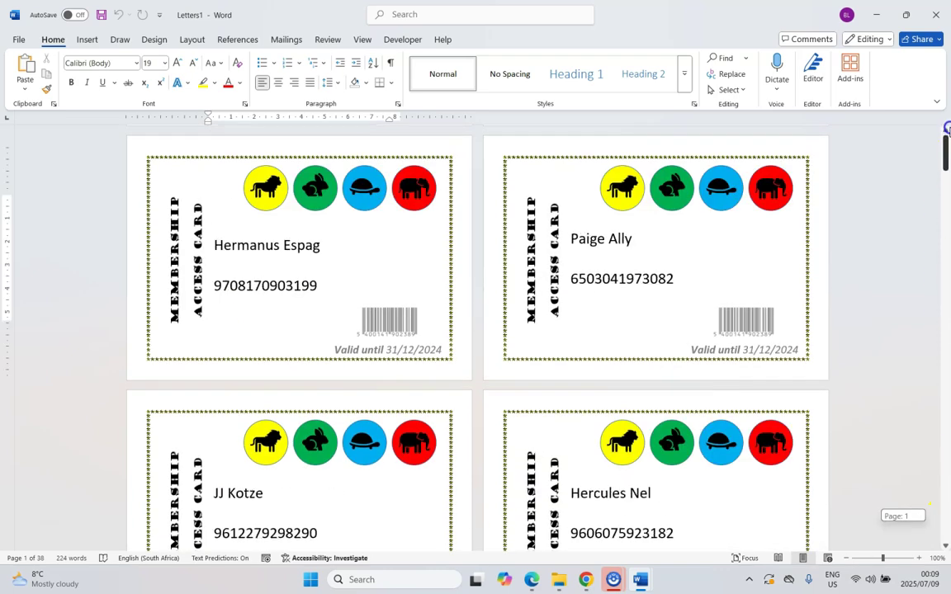
# Step: Check the required file name in question 7.5.2 and save the merged document as 7Merged in the exam folder
pyautogui.hotkey('alt', 'Tab')
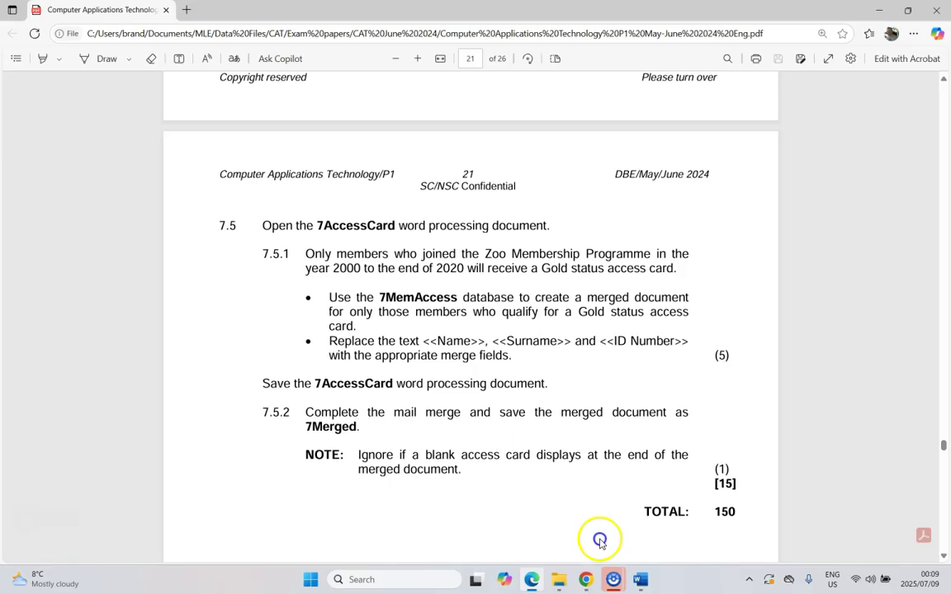
pyautogui.moveTo(641, 579)
pyautogui.click(613, 488)
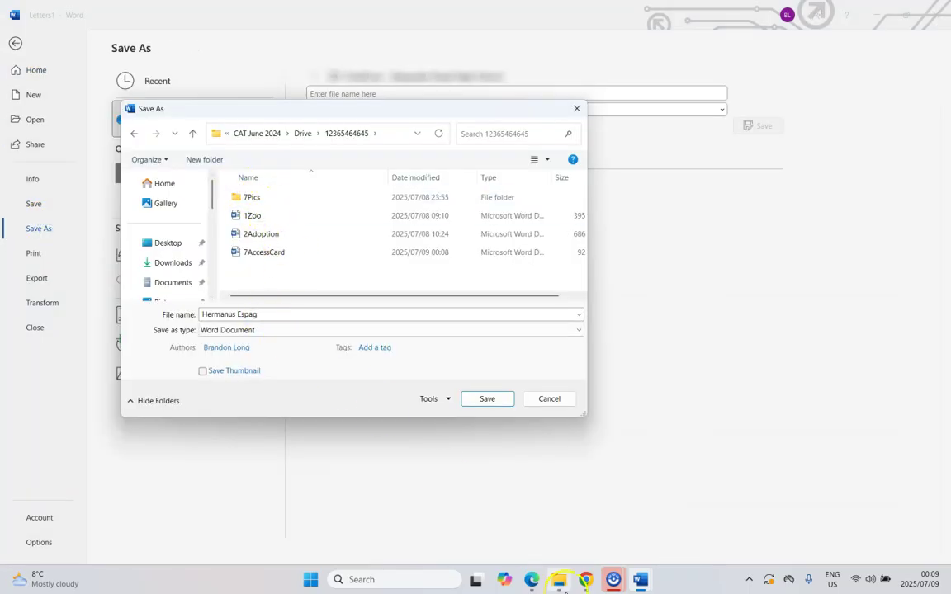
pyautogui.click(530, 579)
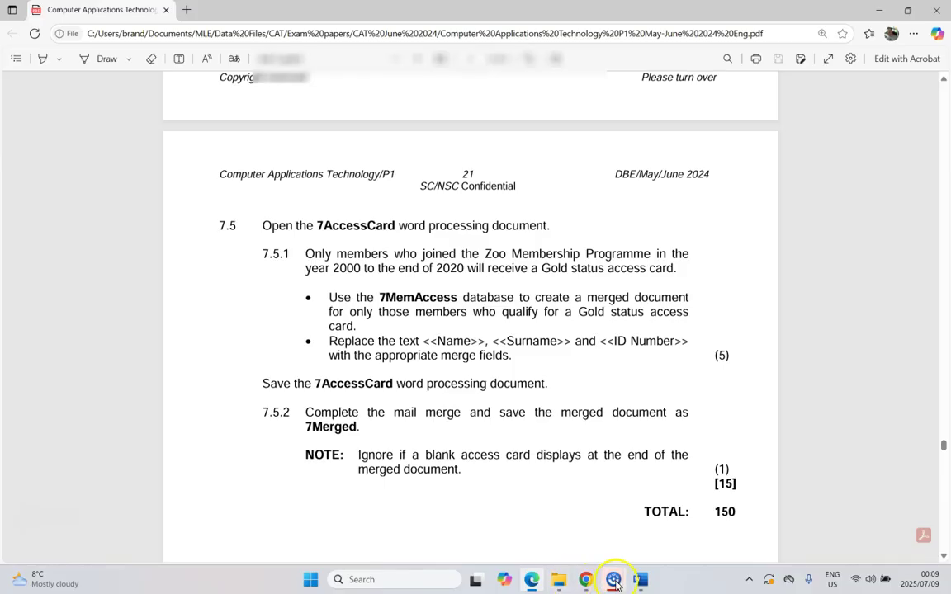
pyautogui.hotkey('alt', 'Tab')
pyautogui.write('7Merg')
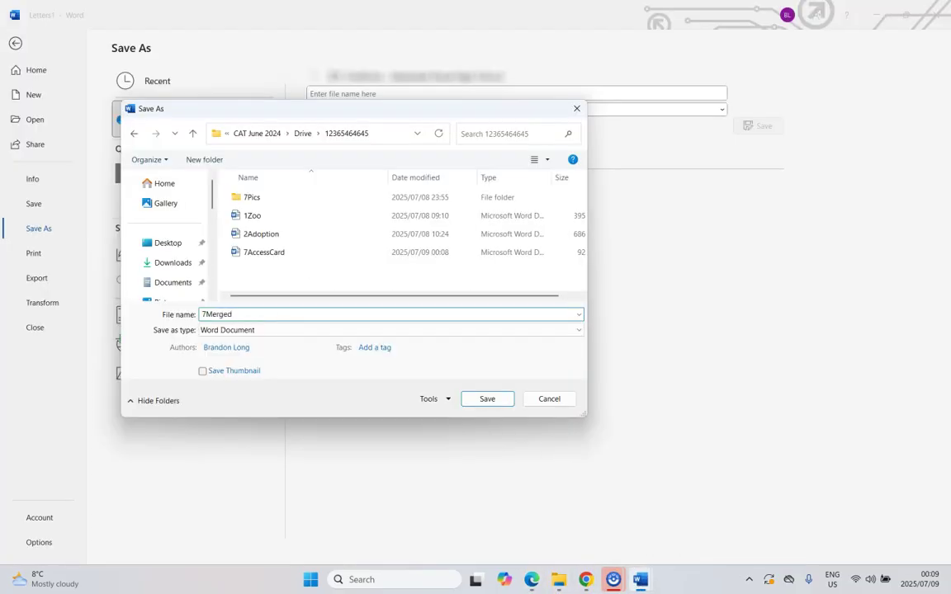
pyautogui.write('ed')
pyautogui.click(487, 399)
# Step: Check the saved files in the exam folder in File Explorer, and close that window and the 7Merged document
pyautogui.hotkey('alt', 'Tab')
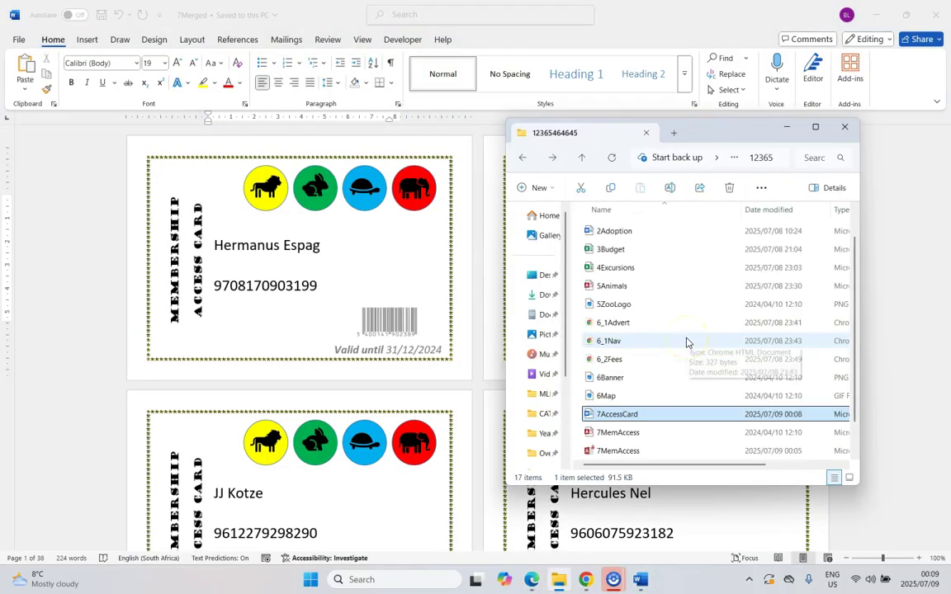
pyautogui.scroll(-1, 673, 396)
pyautogui.click(611, 435)
pyautogui.scroll(2, 646, 353)
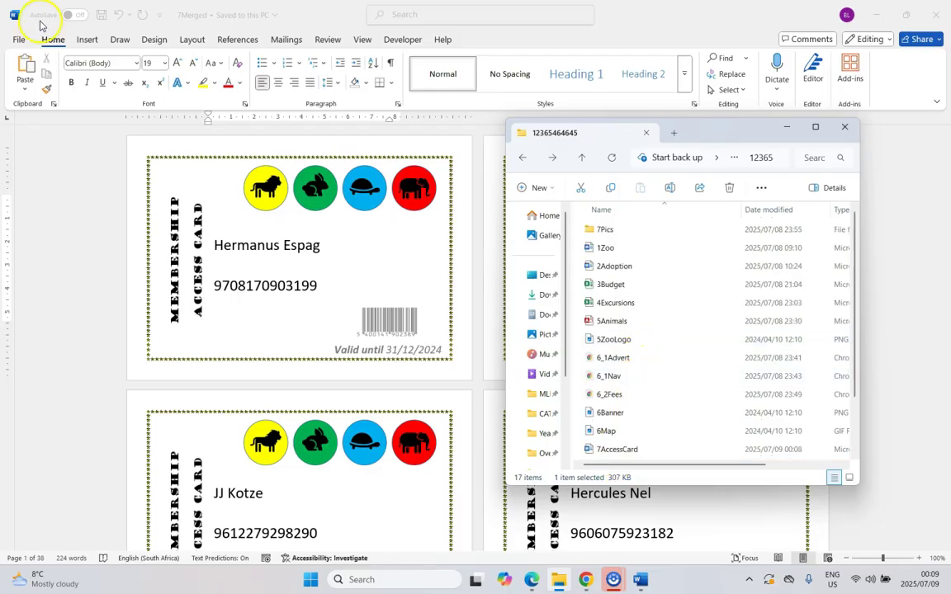
pyautogui.click(942, 9)
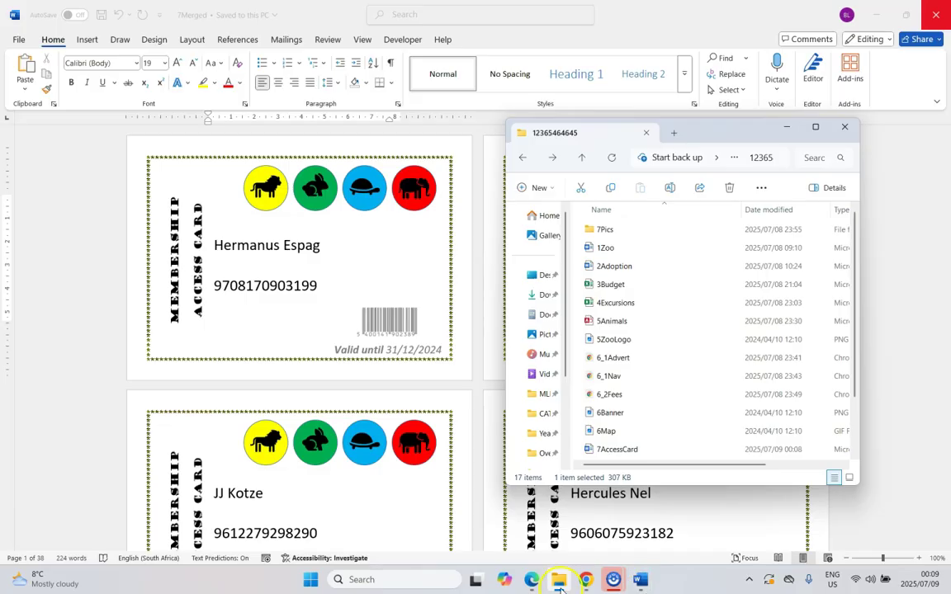
pyautogui.click(844, 126)
pyautogui.click(938, 12)
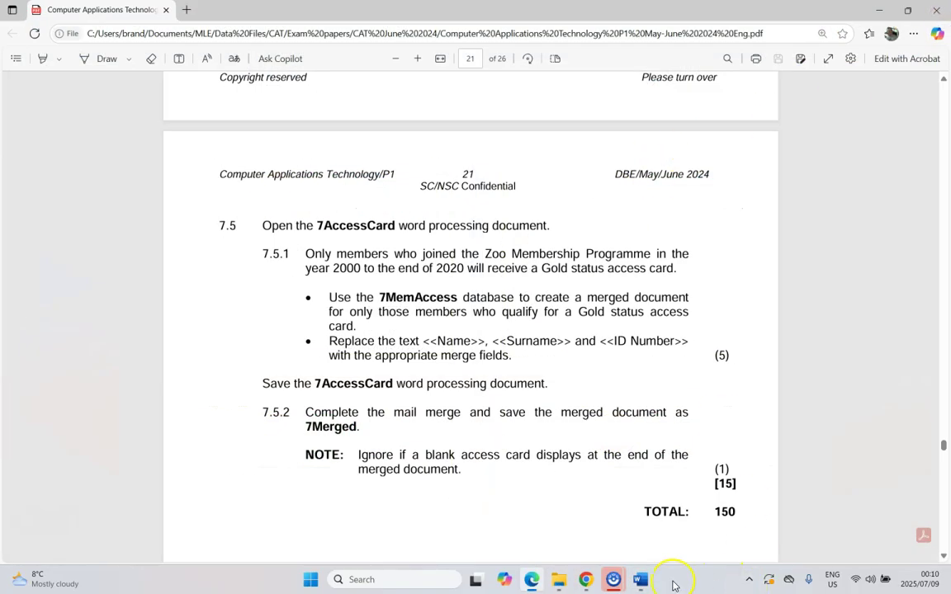
# Step: Save the 7AccessCard document again, close it and return to the exam paper
pyautogui.click(639, 579)
pyautogui.click(101, 15)
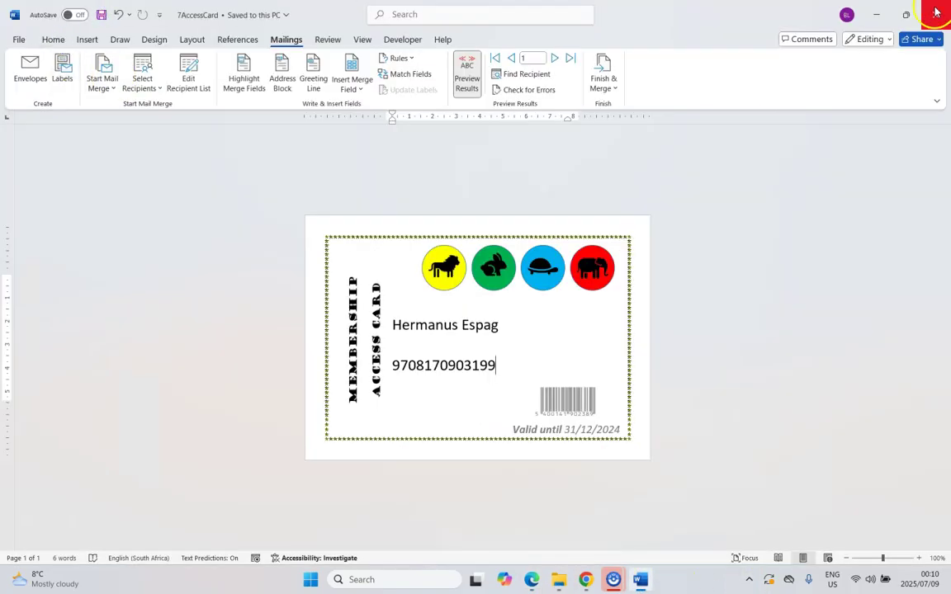
pyautogui.click(936, 14)
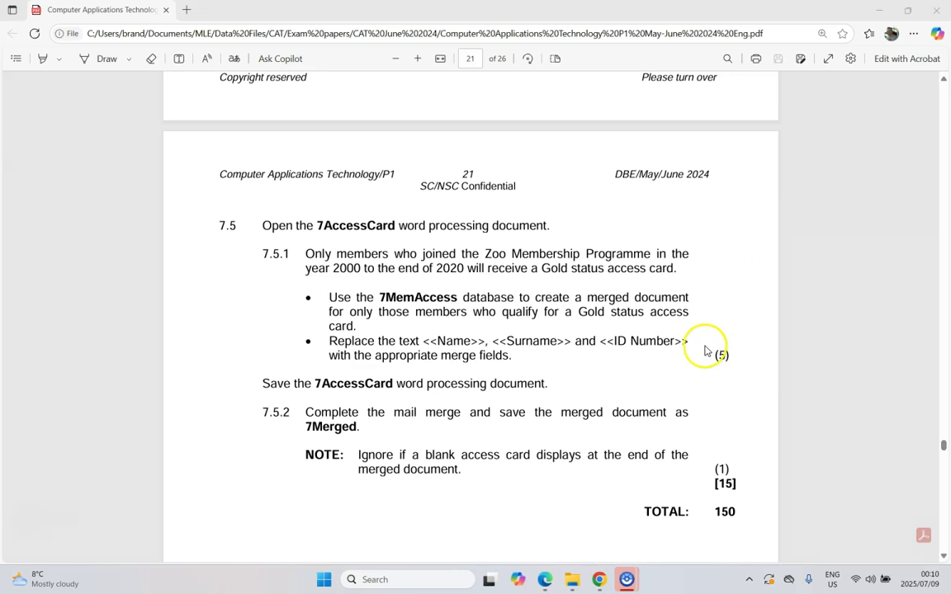
pyautogui.click(471, 243)
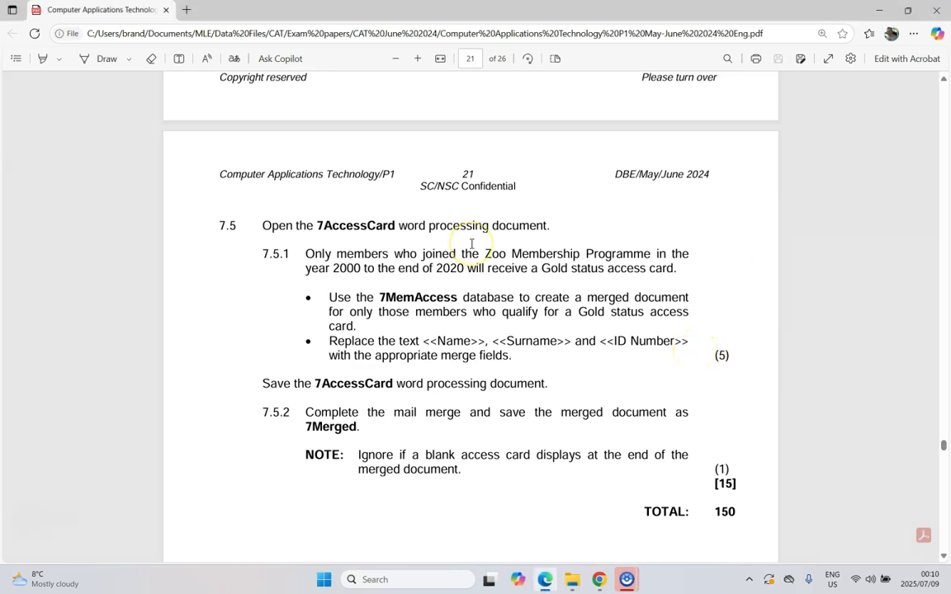